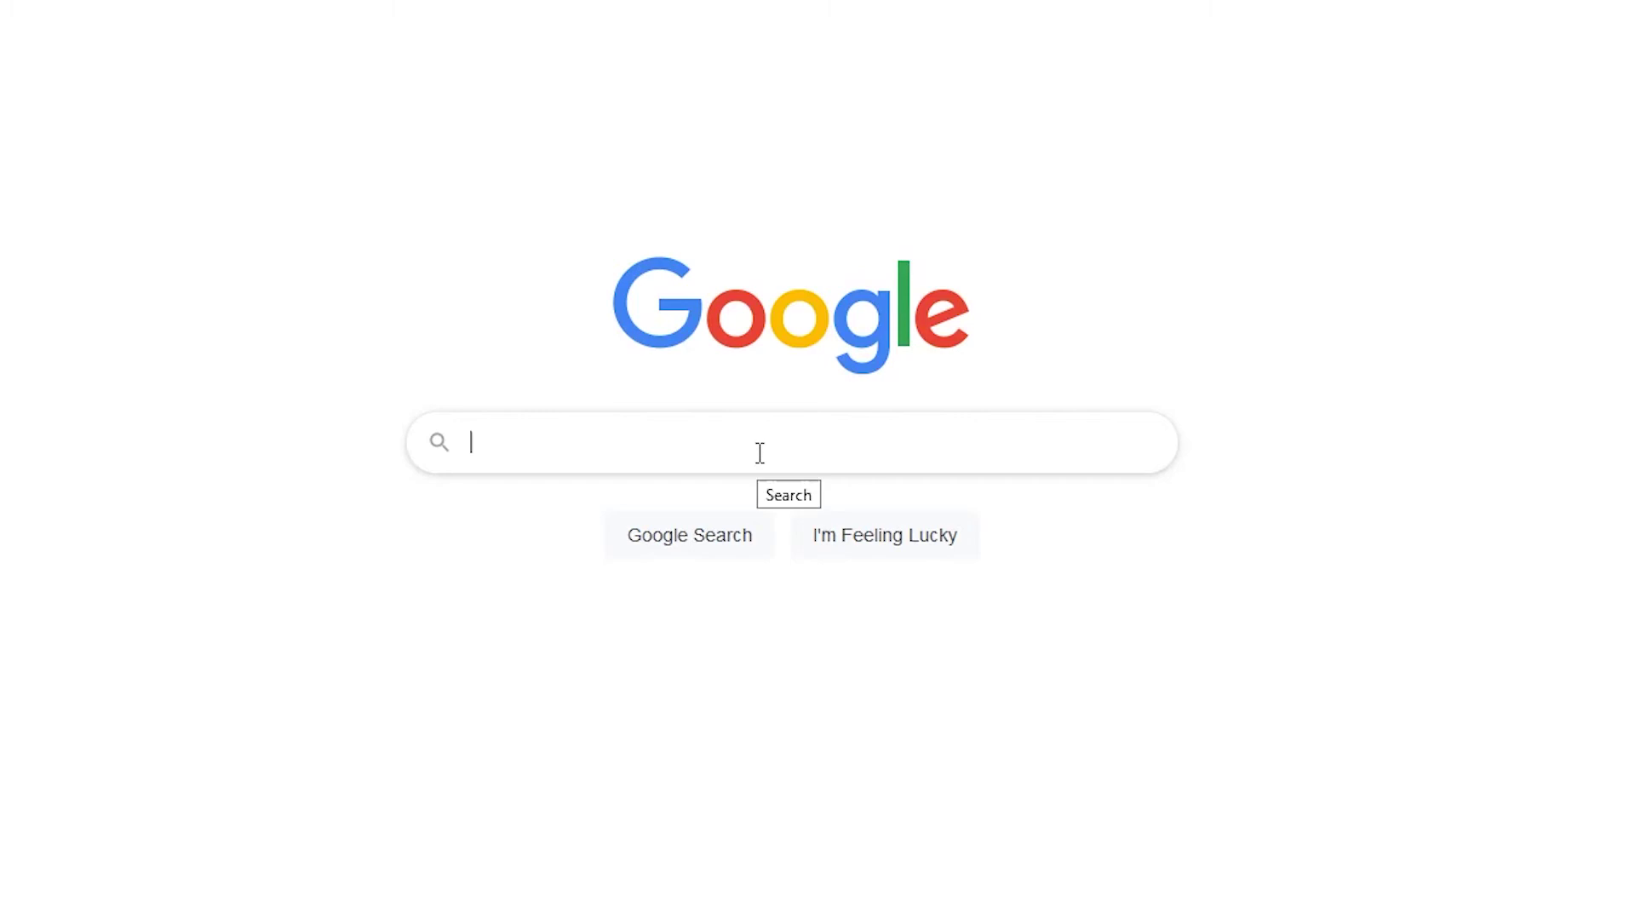
# Step: Enter the web search query "Super Awesome Paper Textures (that are also free)"
pyautogui.write('Super Awesome ')
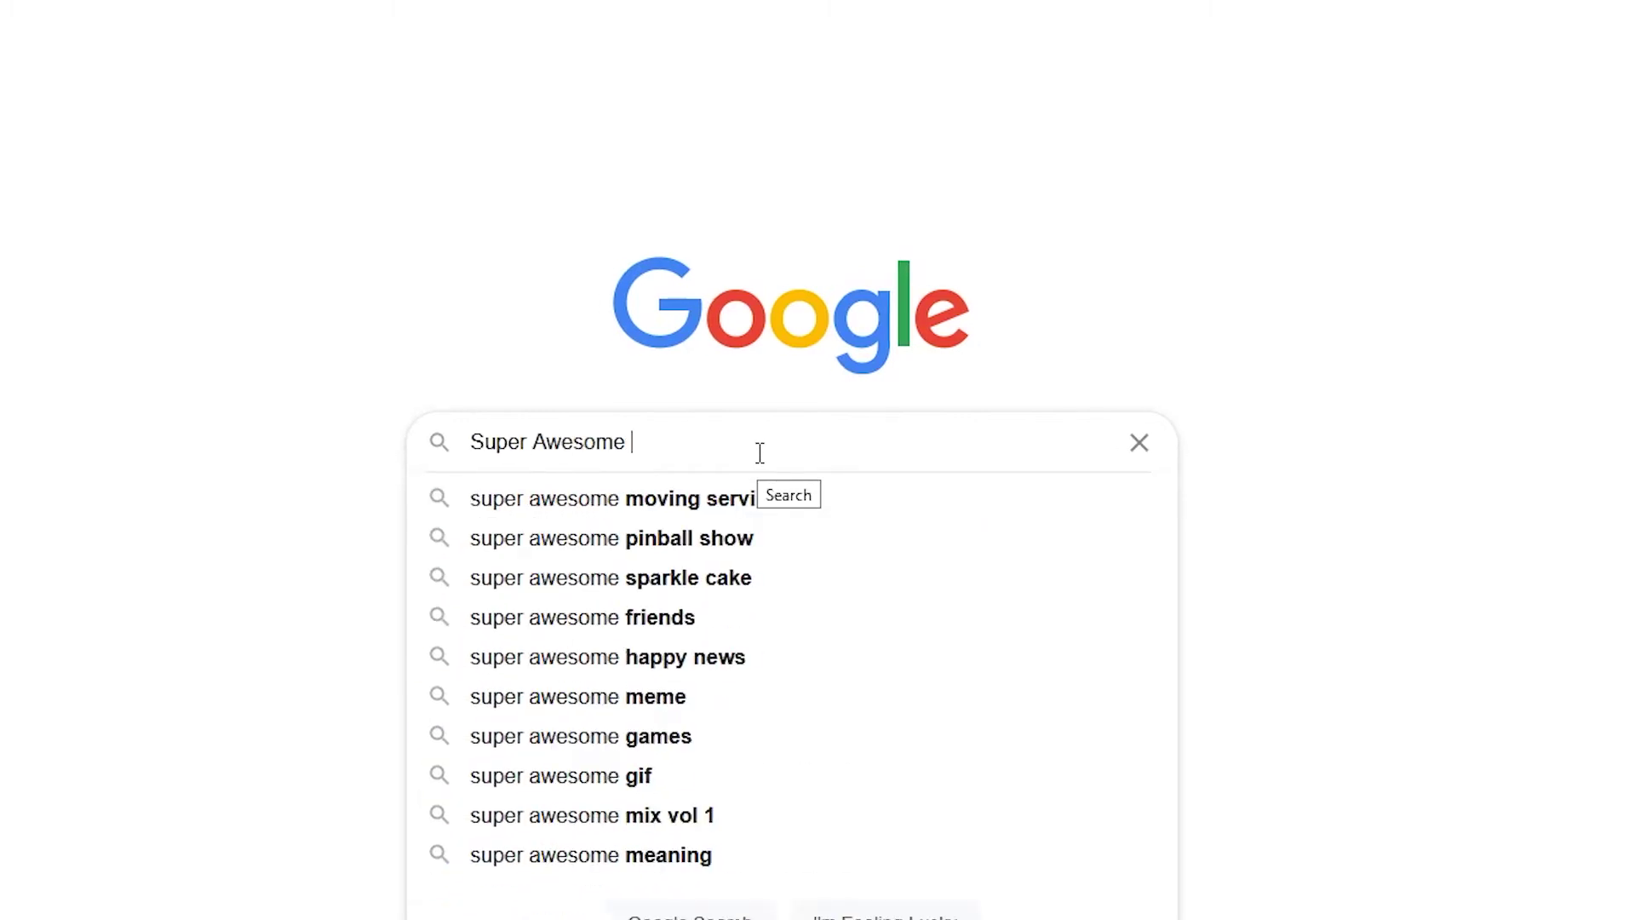
pyautogui.write('Paper Textures t')
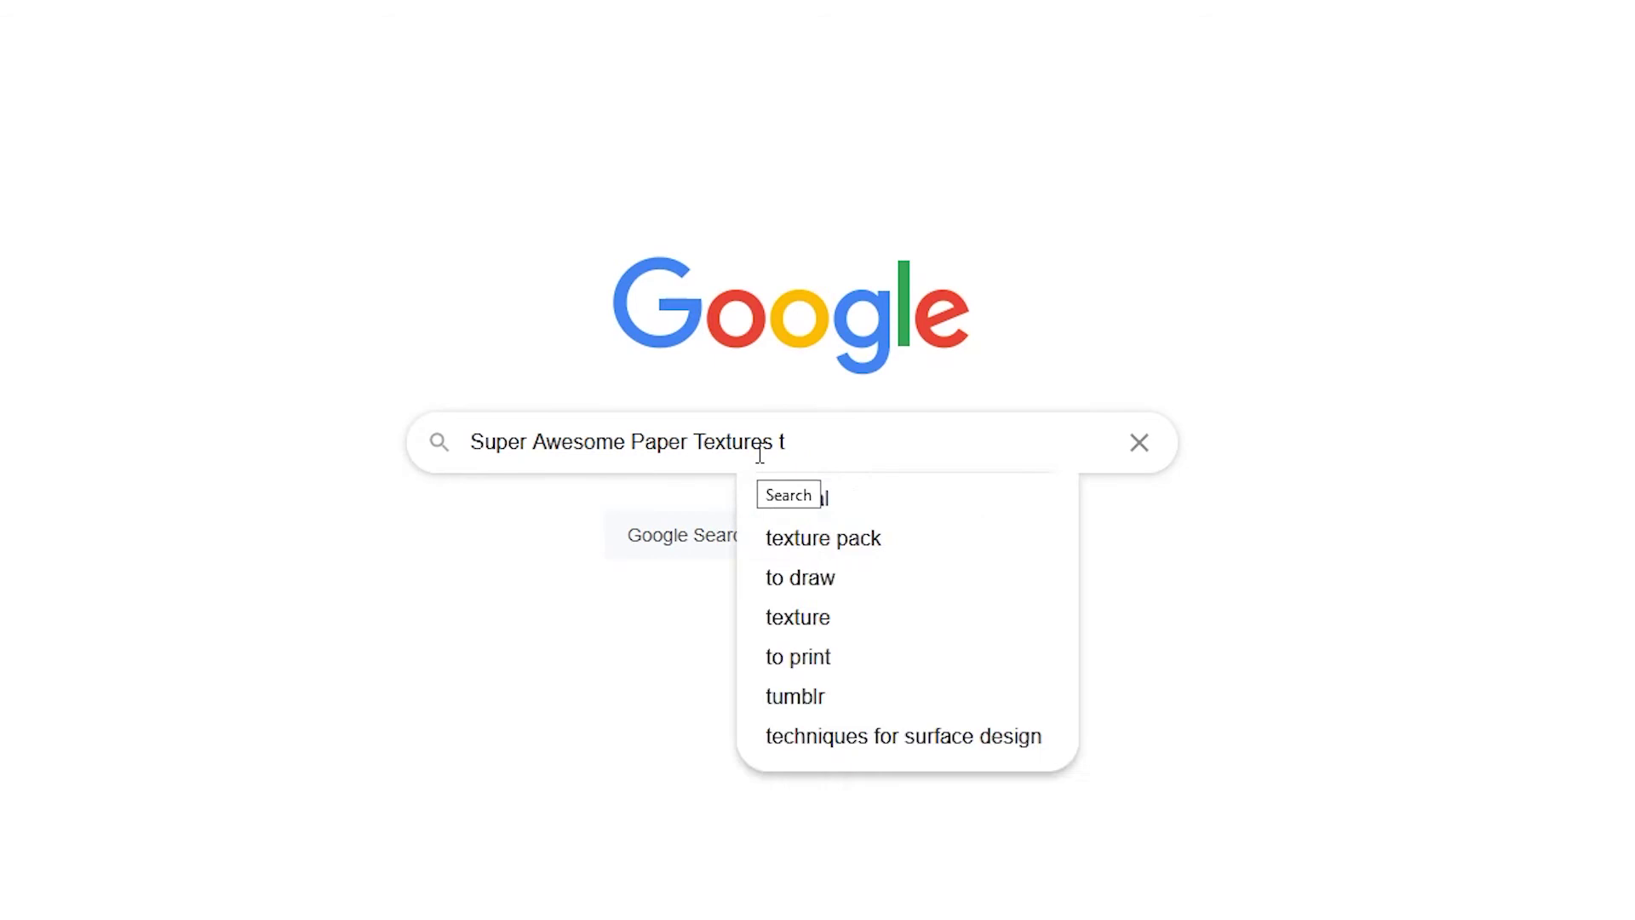
pyautogui.press('BackSpace')
pyautogui.write('(that are also free)')
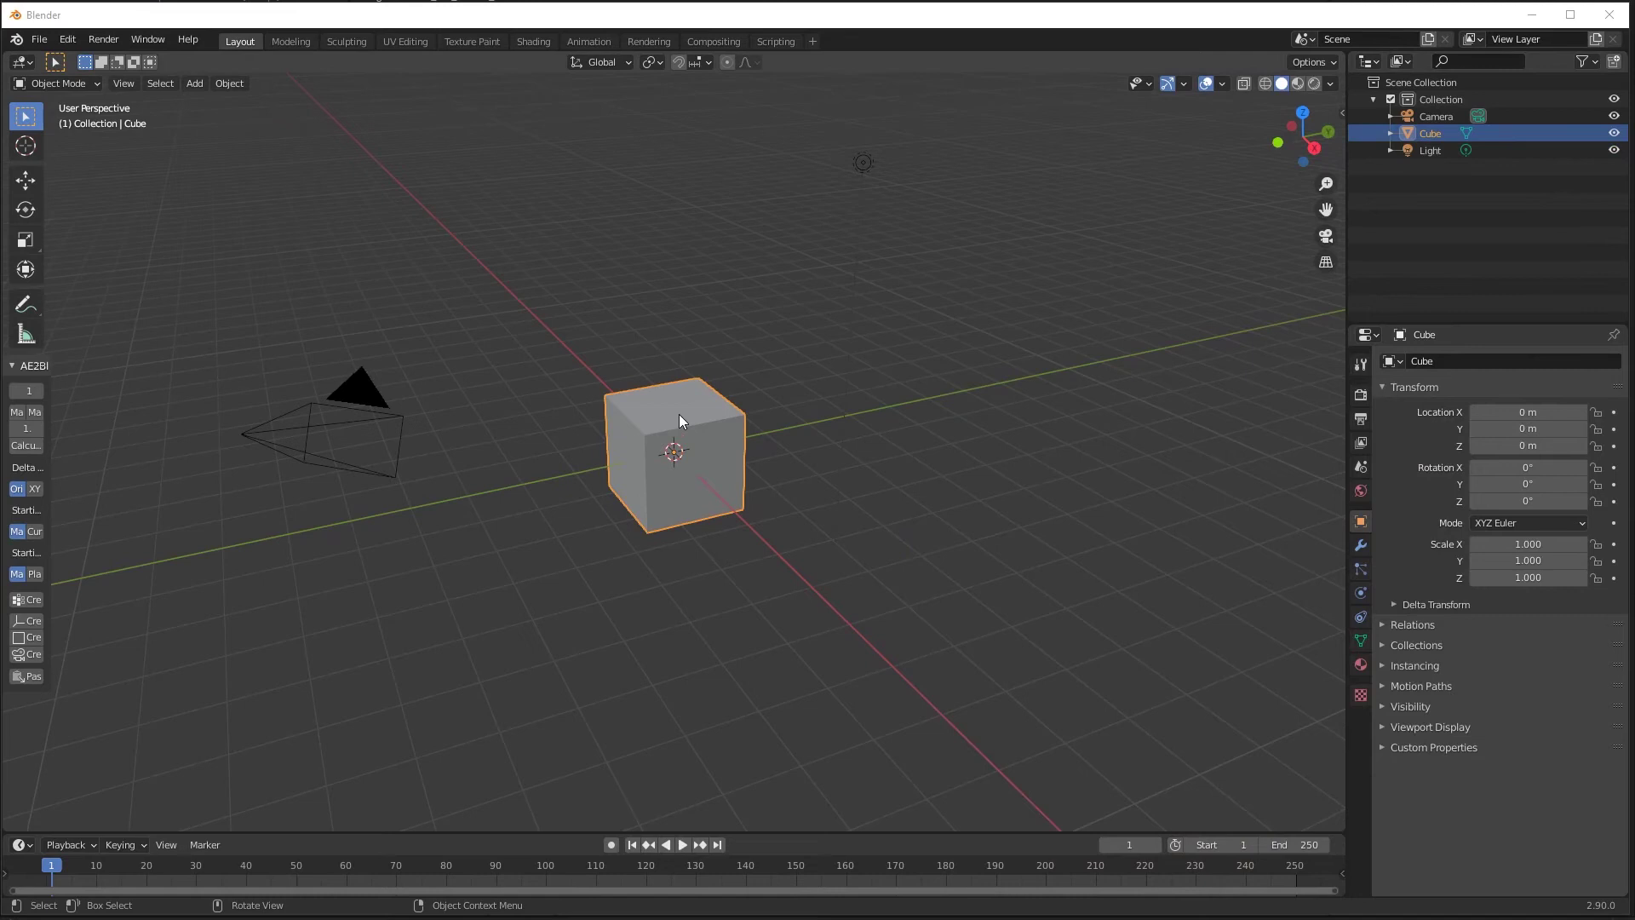
# Step: Switch to Blender and delete the default cube from the scene
pyautogui.press('x')
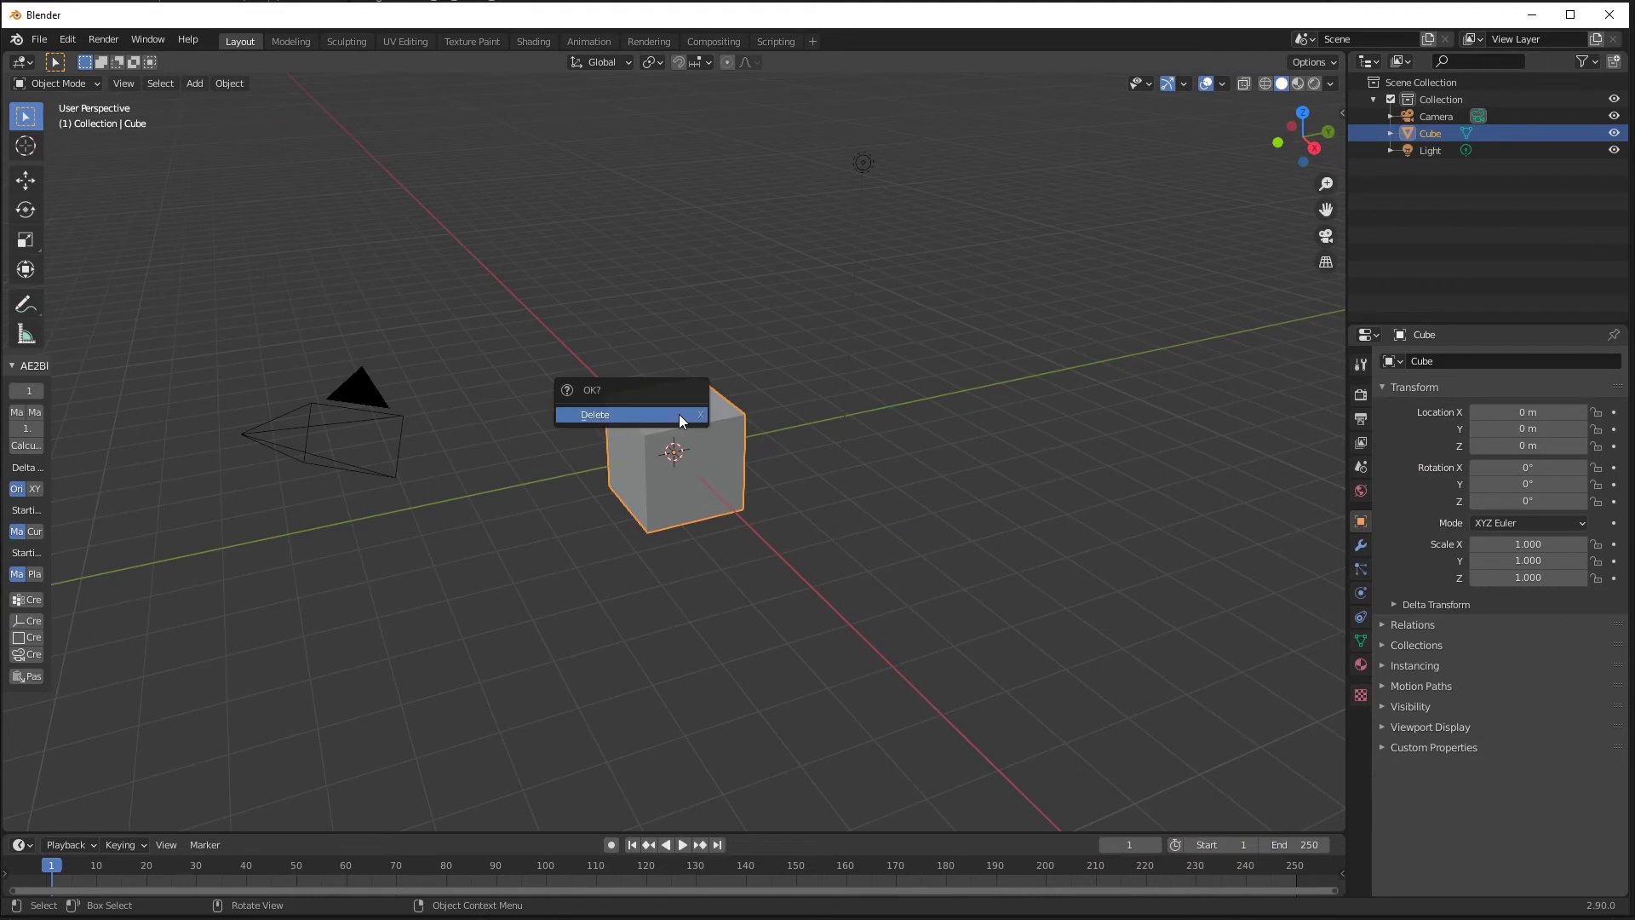
pyautogui.click(677, 414)
# Step: Set the camera's X, Y and Z location to 0 m
pyautogui.click(308, 437)
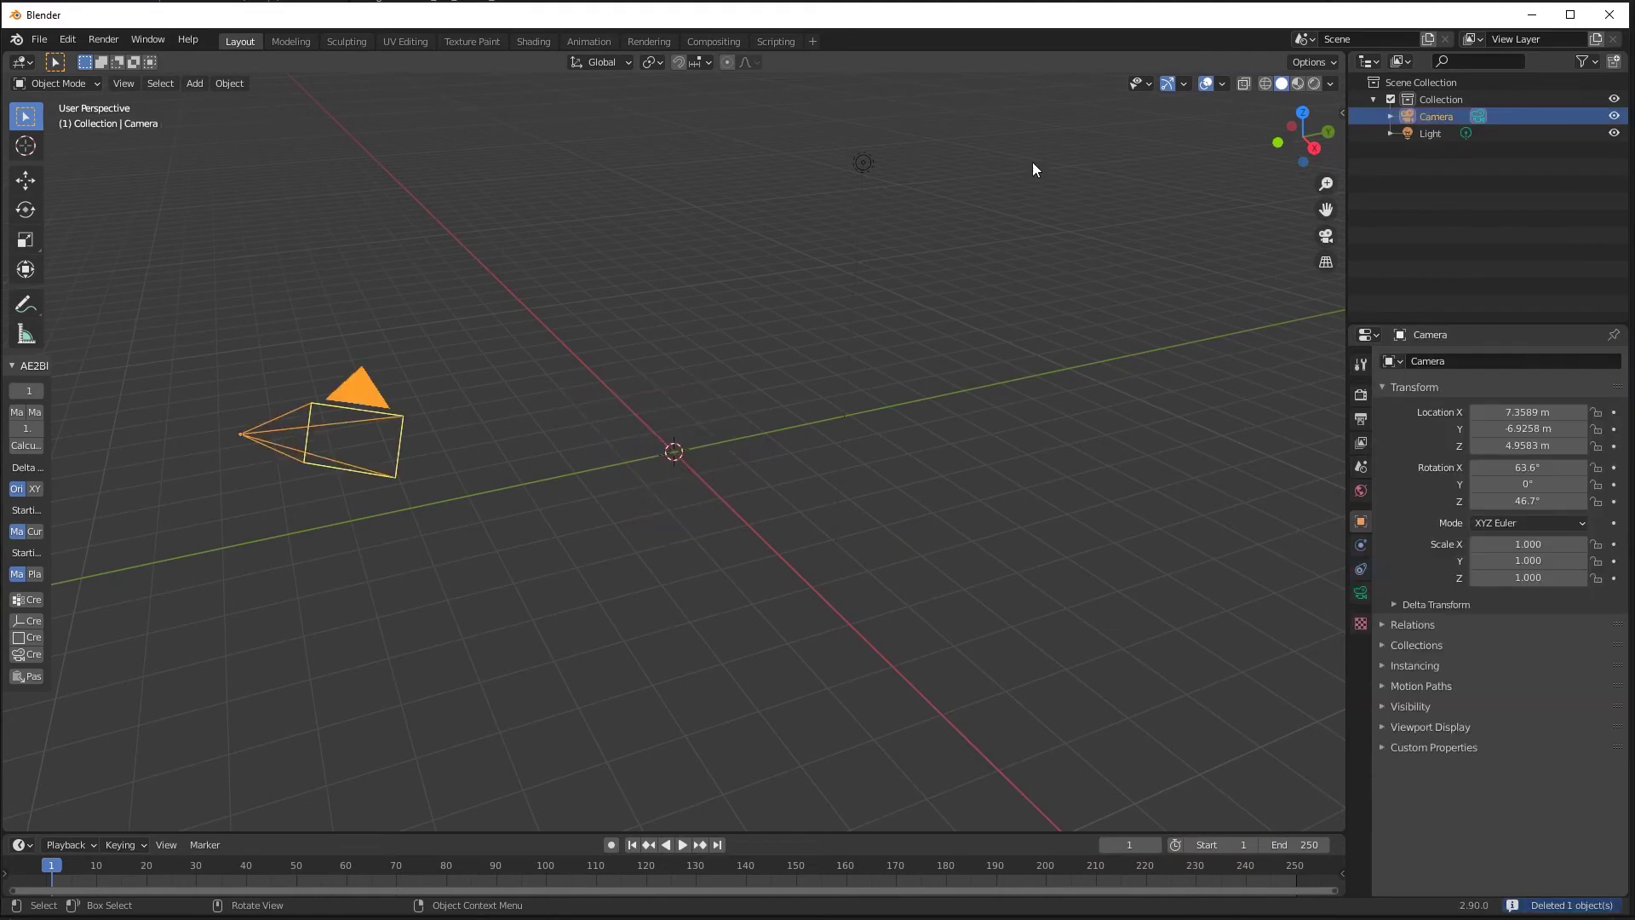
pyautogui.press('n')
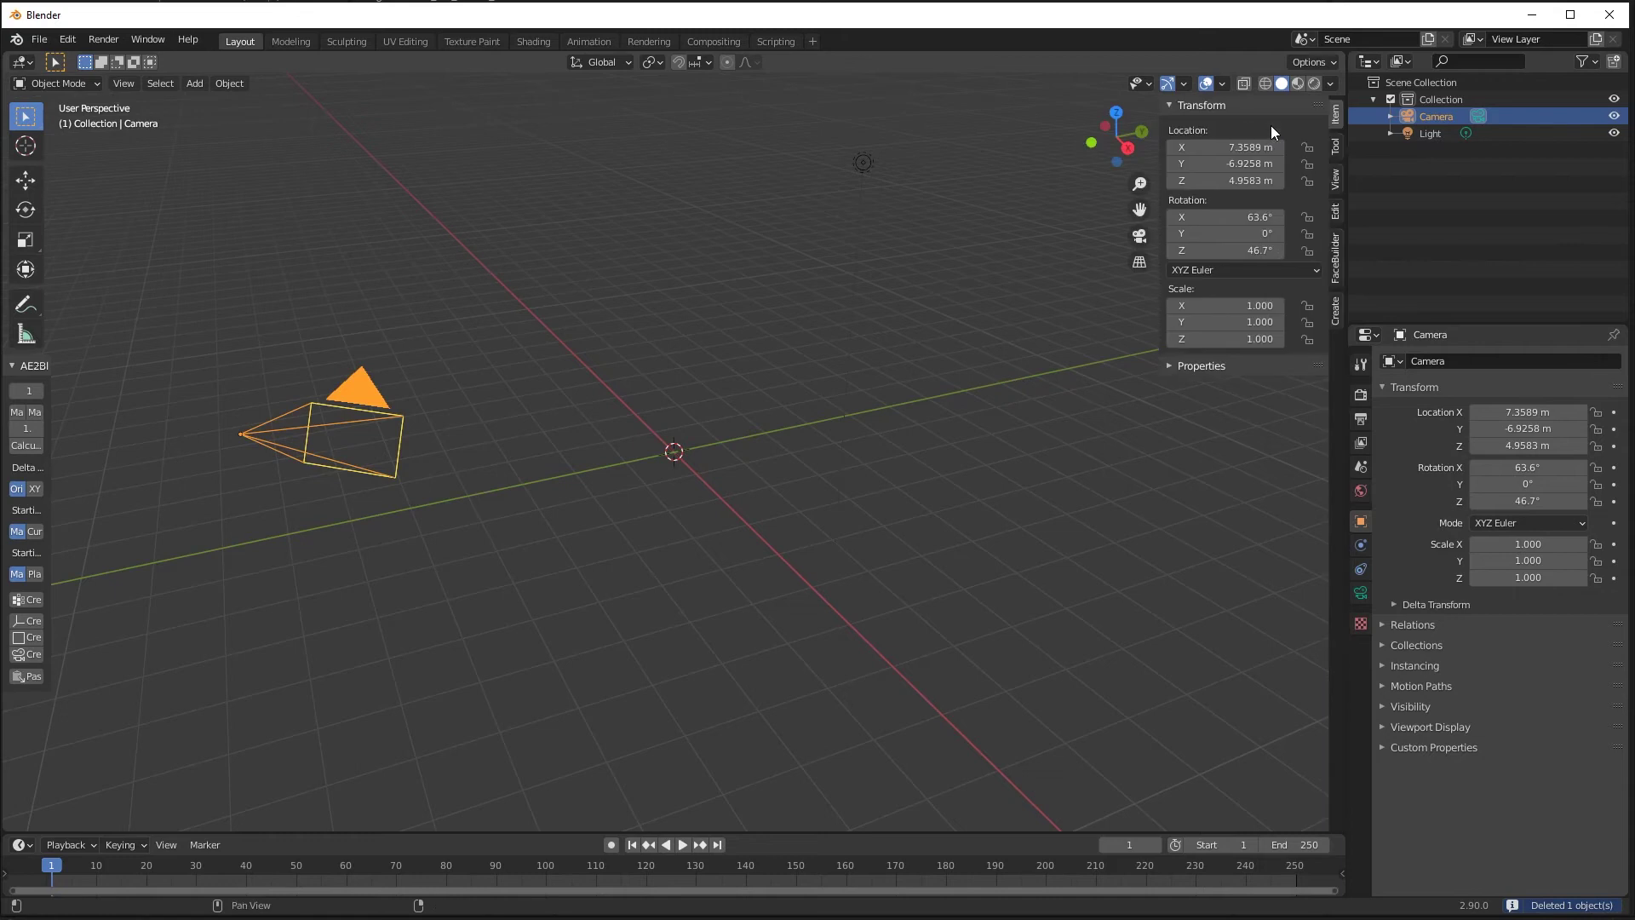
pyautogui.click(1232, 151)
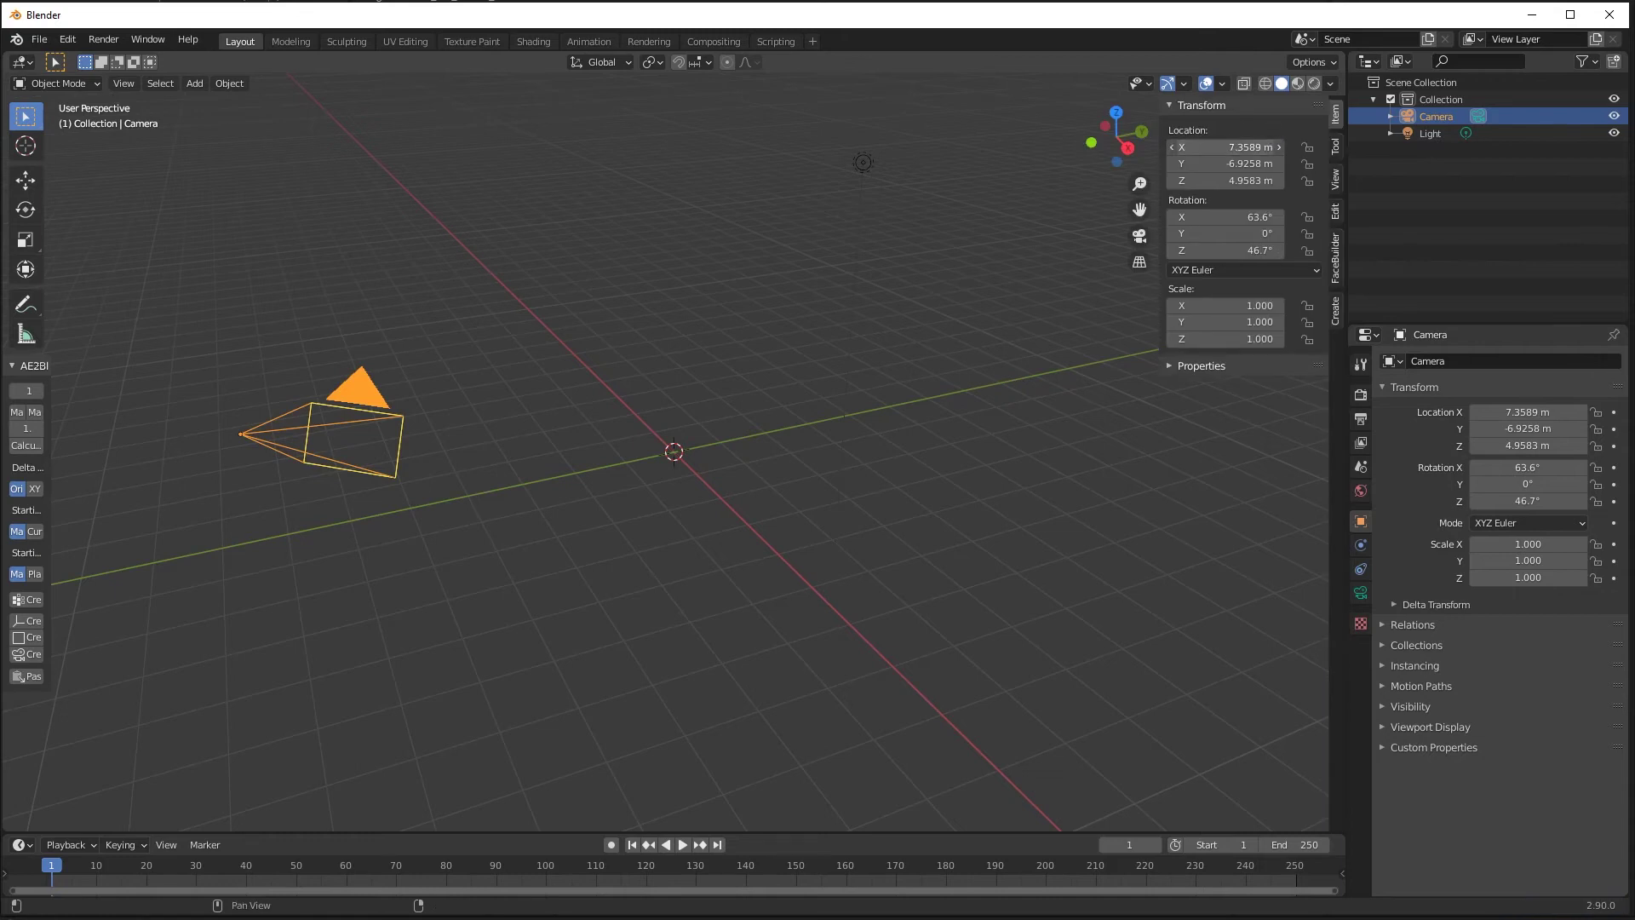
pyautogui.write('0')
pyautogui.click(1237, 164)
pyautogui.write('0')
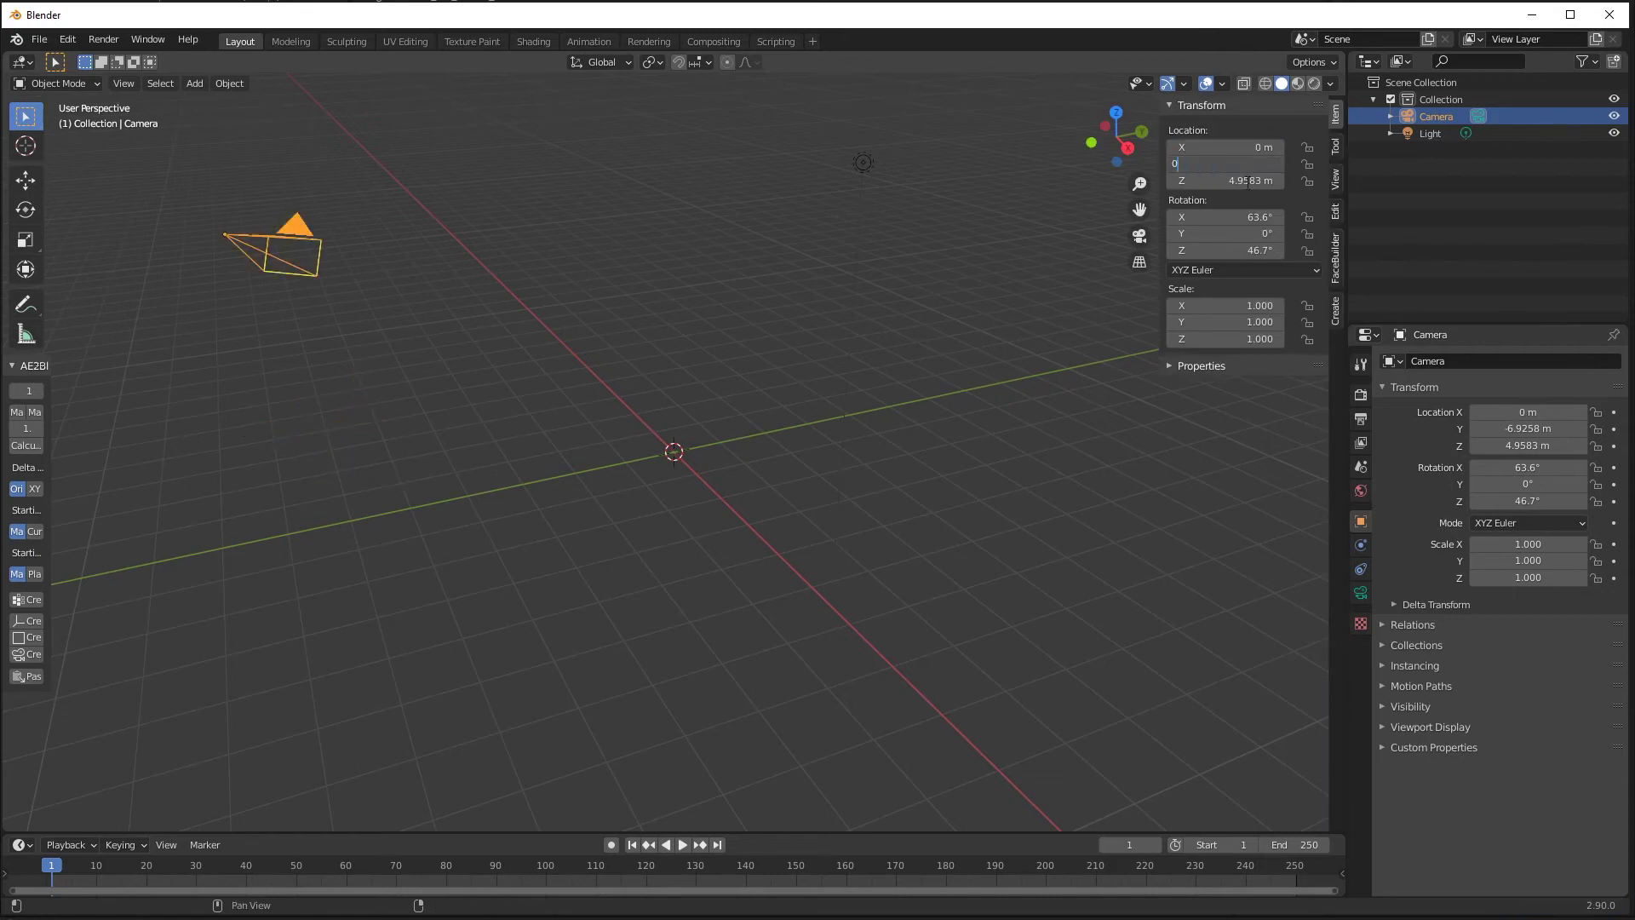
pyautogui.press('Return')
pyautogui.click(1227, 181)
pyautogui.write('0')
# Step: Set the camera's X and Z rotation to 0° and raise it to about 7.49 m on Z
pyautogui.click(1231, 217)
pyautogui.write('0')
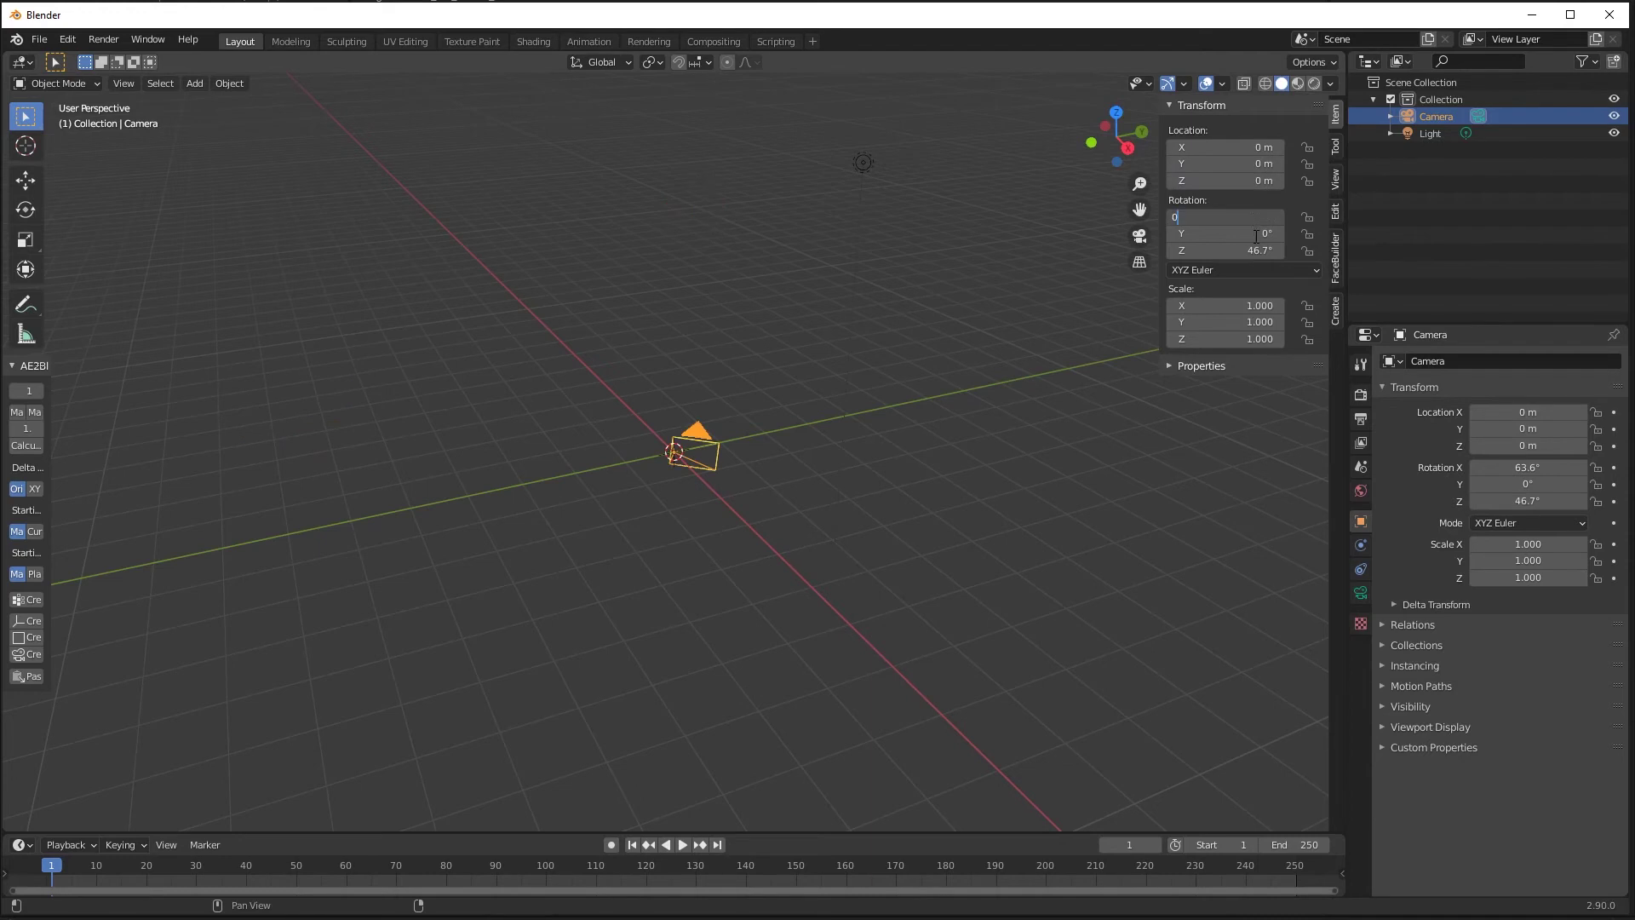
pyautogui.press('Return')
pyautogui.click(1255, 250)
pyautogui.write('0')
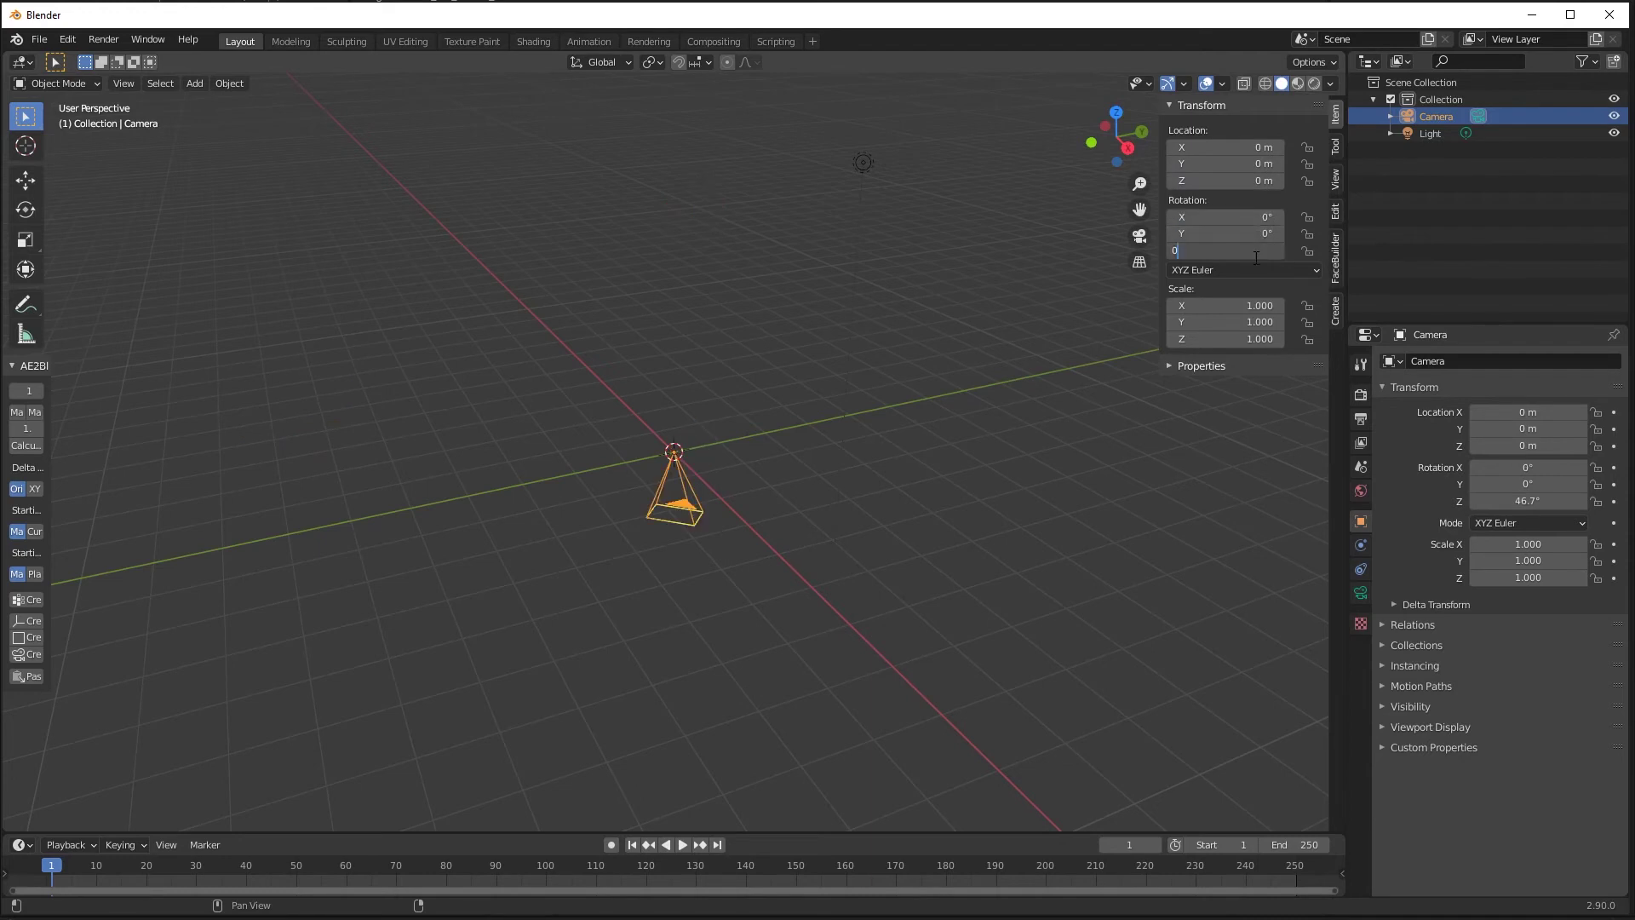
pyautogui.press('Return')
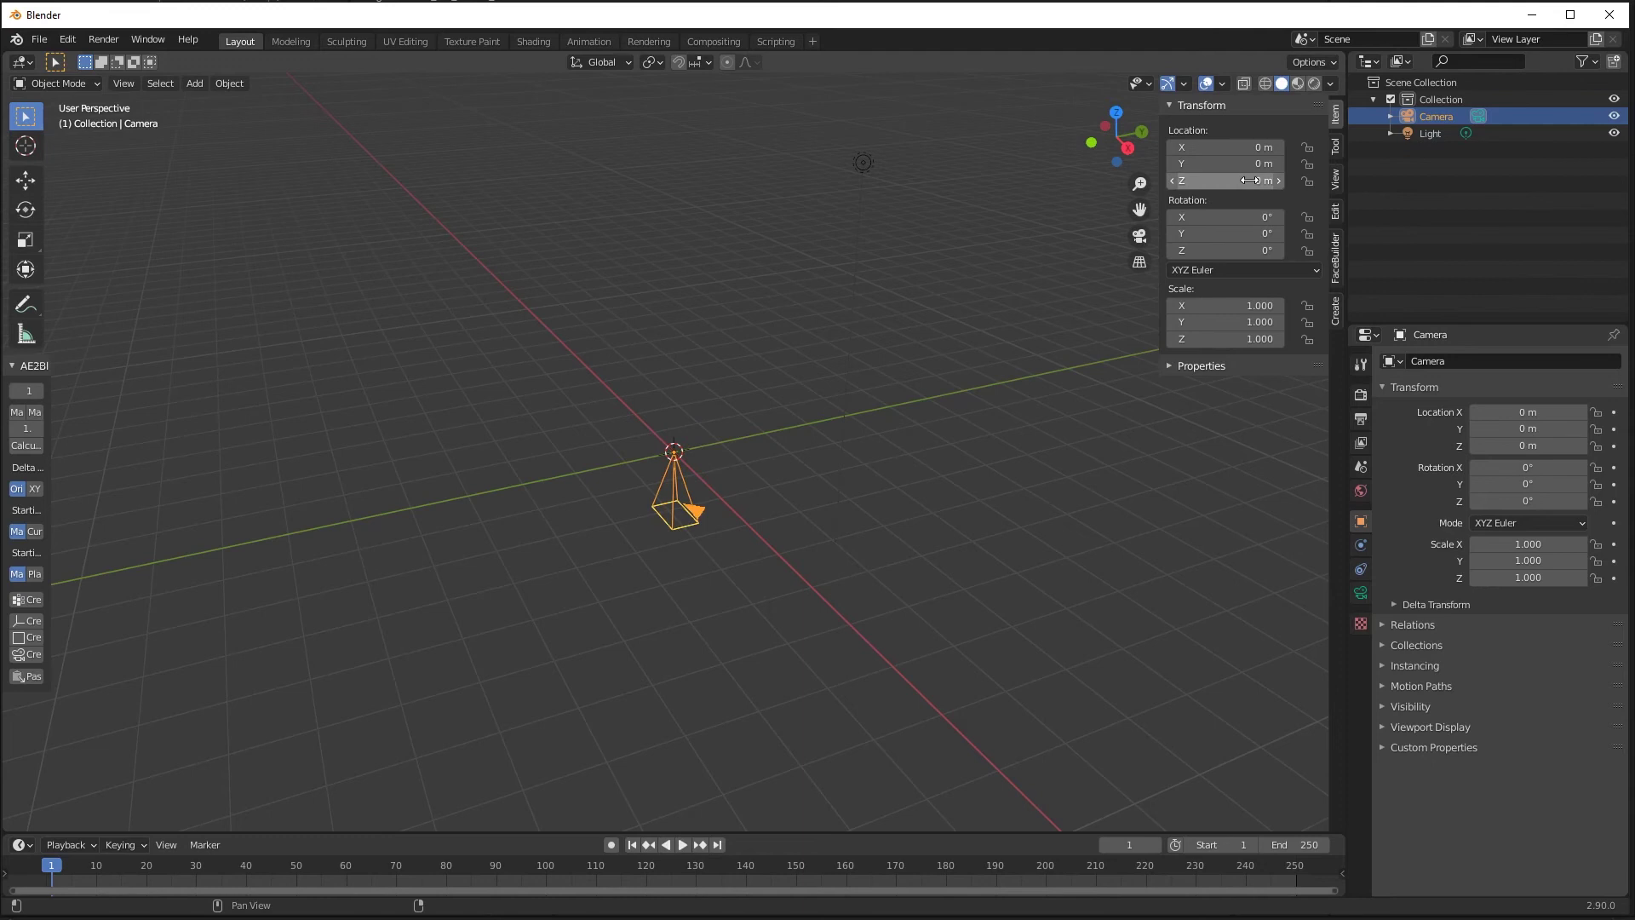
pyautogui.moveTo(1232, 185); pyautogui.dragTo(1294, 185)
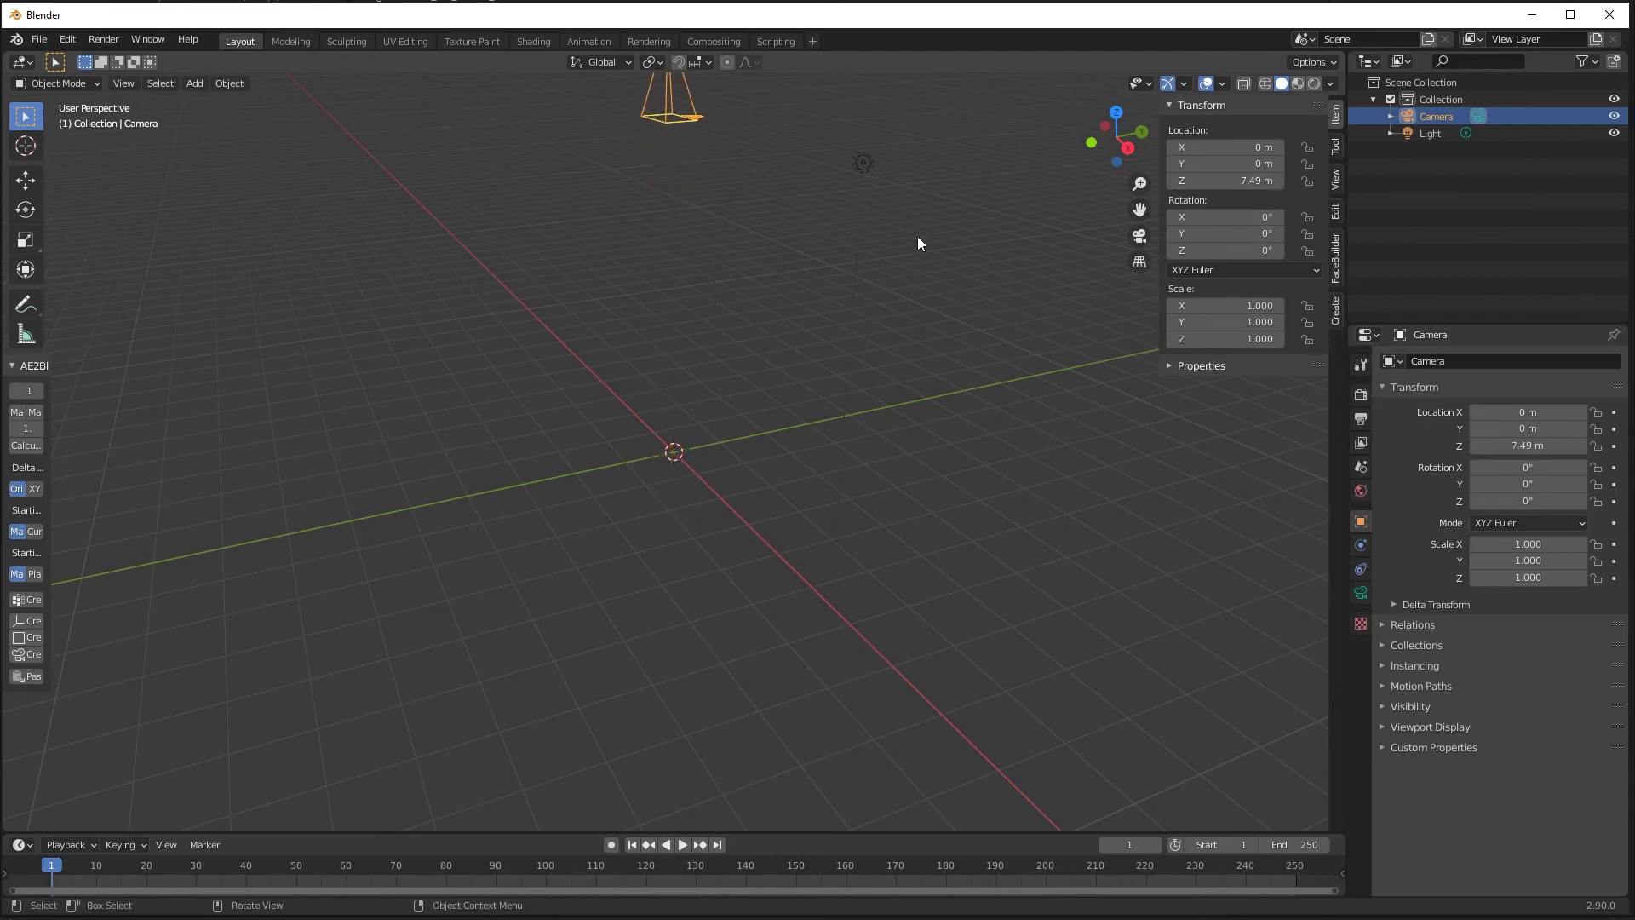
# Step: Centre the light above the origin by setting its X and Y location to 0 m
pyautogui.click(1424, 134)
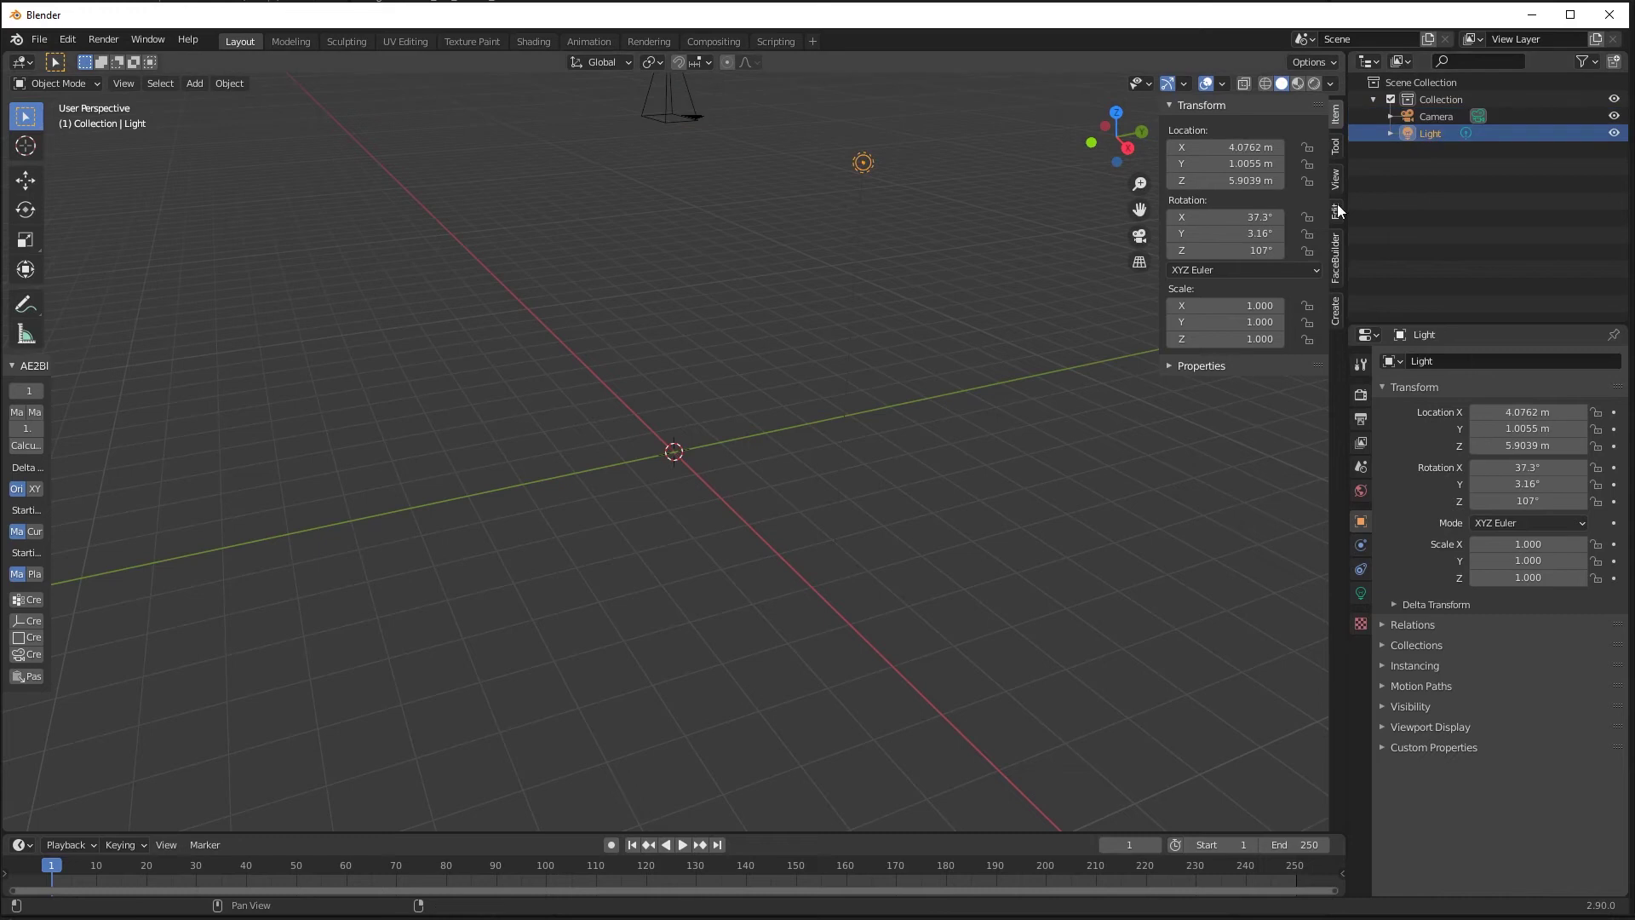
pyautogui.click(1250, 146)
pyautogui.hotkey('ctrl', 'a')
pyautogui.write('0')
pyautogui.click(1243, 165)
pyautogui.write('0')
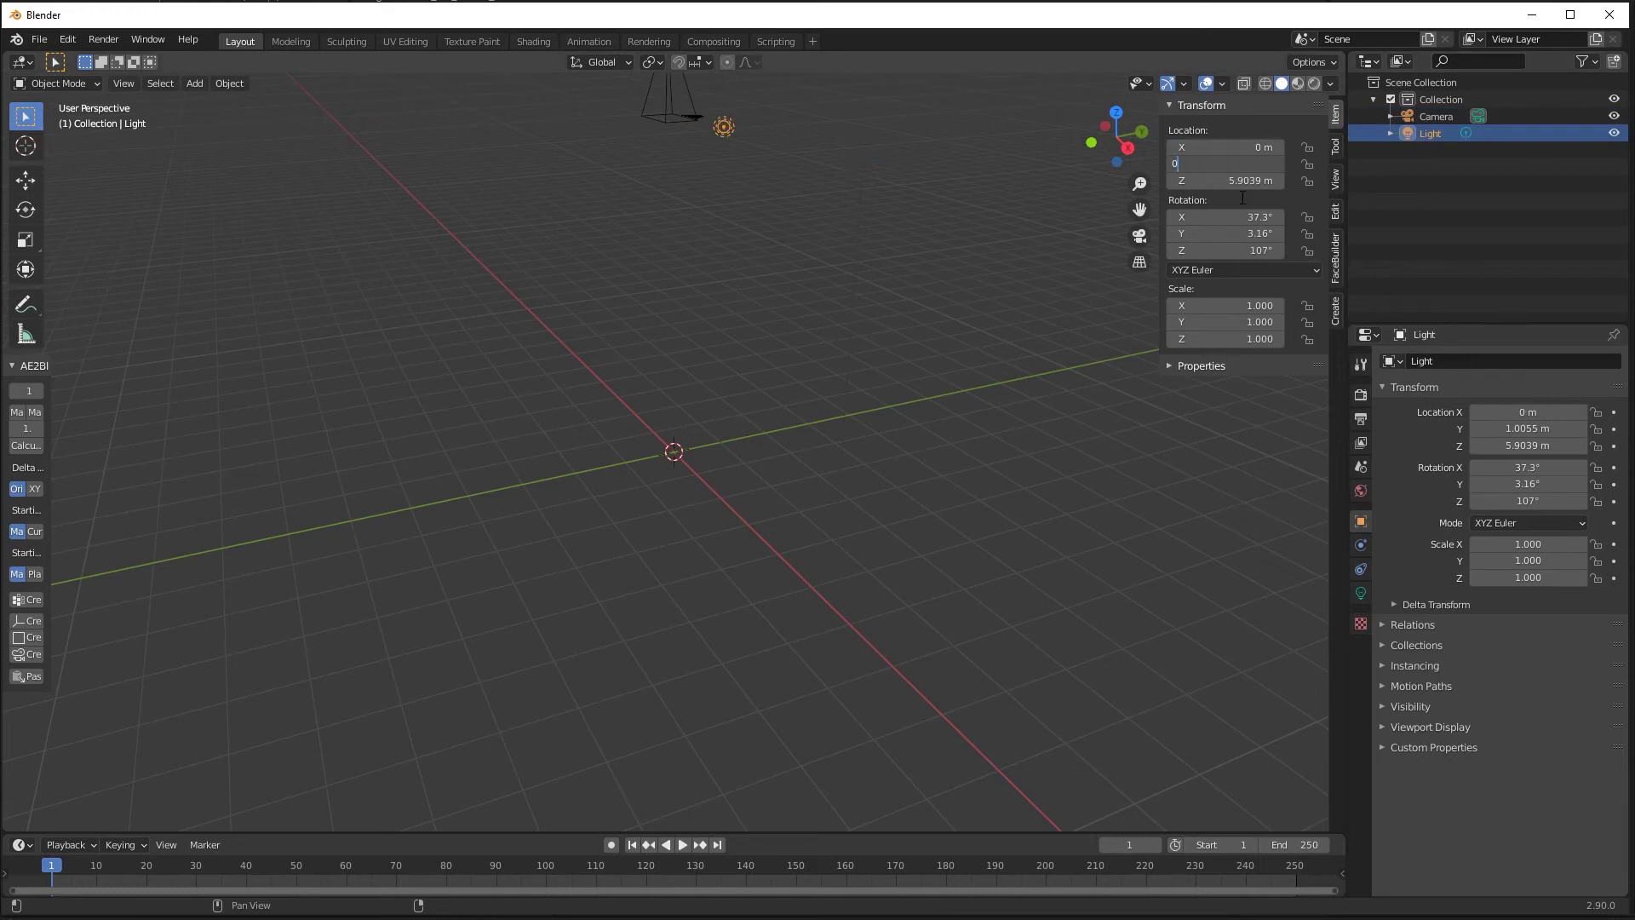
# Step: Reset the light's X, Y and Z rotation to 0°
pyautogui.click(1245, 217)
pyautogui.write('0')
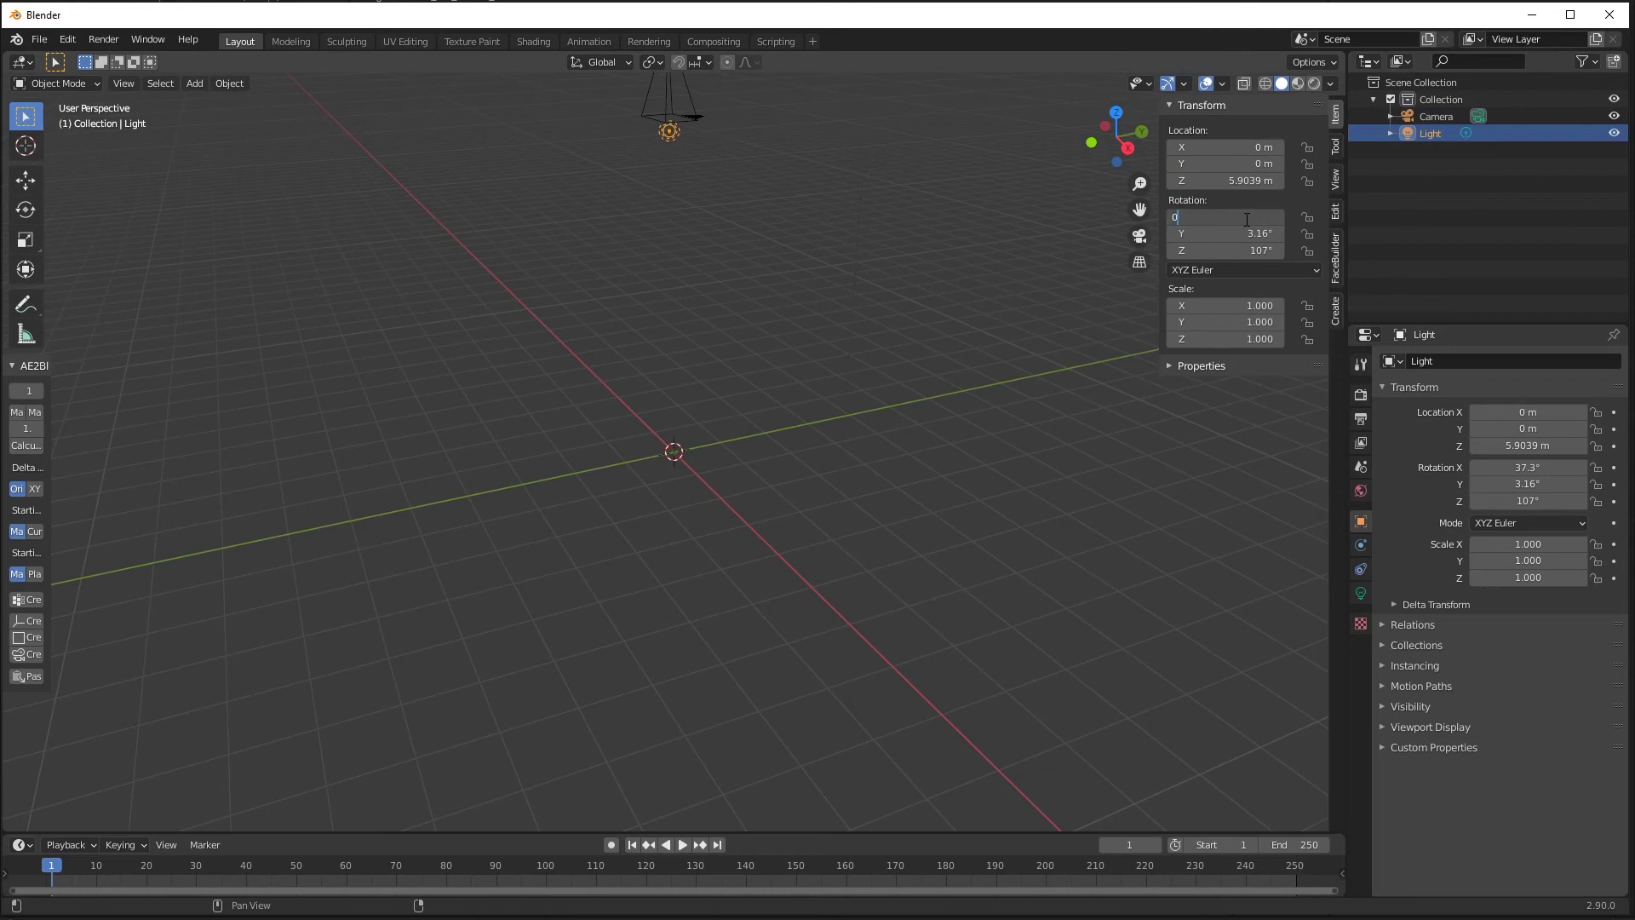
pyautogui.click(1245, 233)
pyautogui.write('0')
pyautogui.press('Return')
pyautogui.click(1245, 250)
pyautogui.write('0')
pyautogui.press('Return')
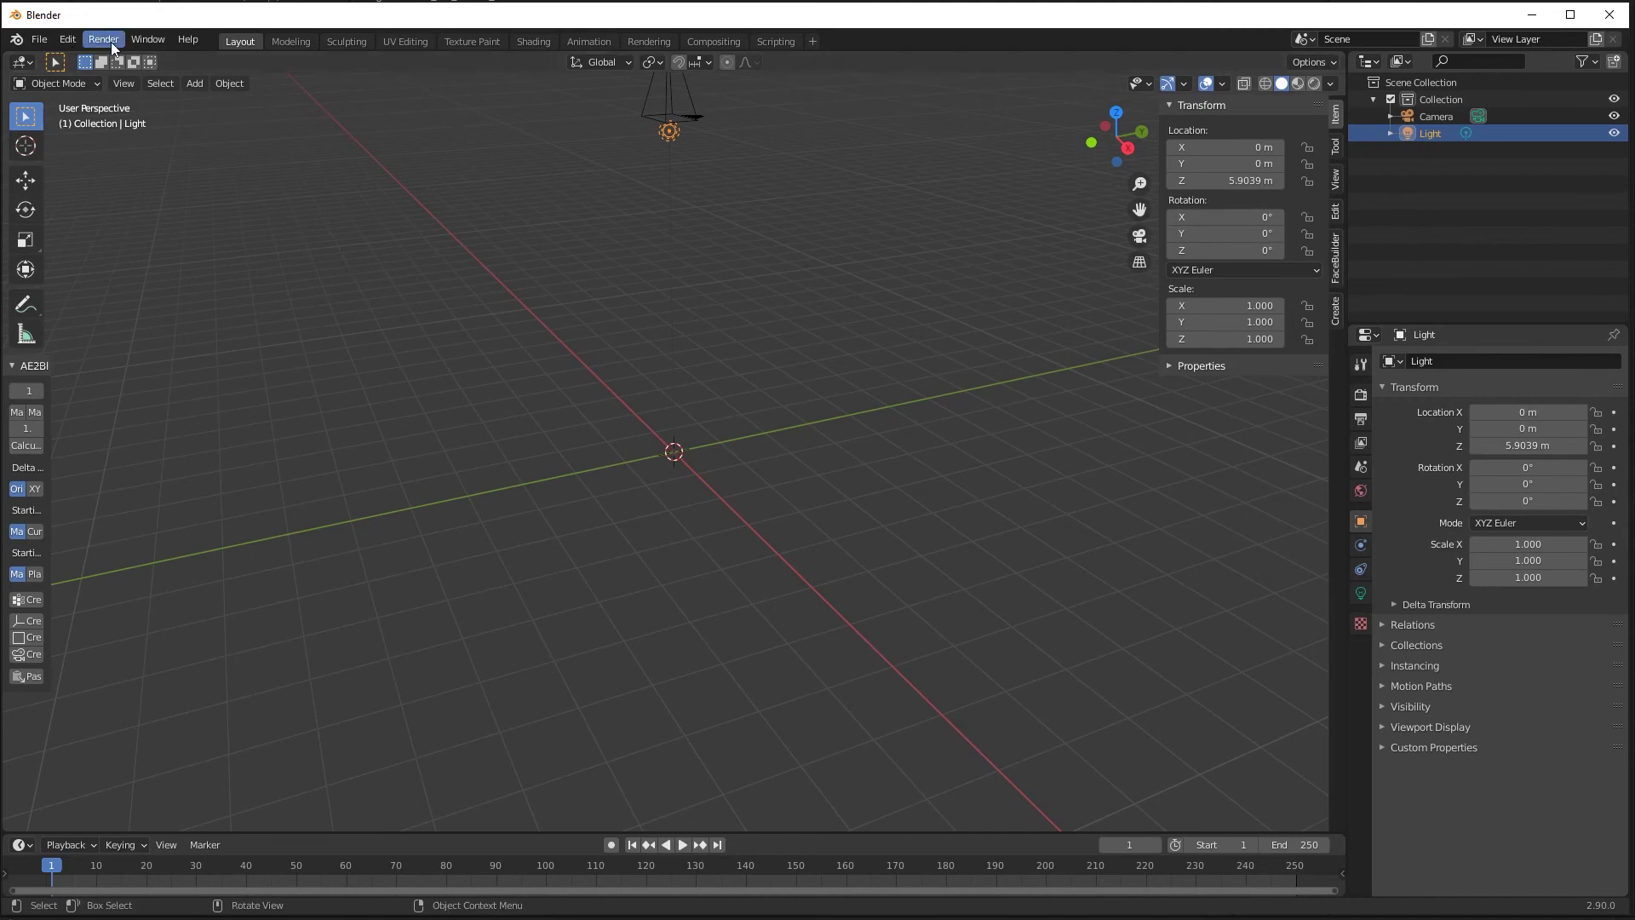
# Step: Add a plane mesh at the origin and scale it up uniformly to about 4.114, roughly 8.23 m wide
pyautogui.click(196, 83)
pyautogui.moveTo(208, 100)
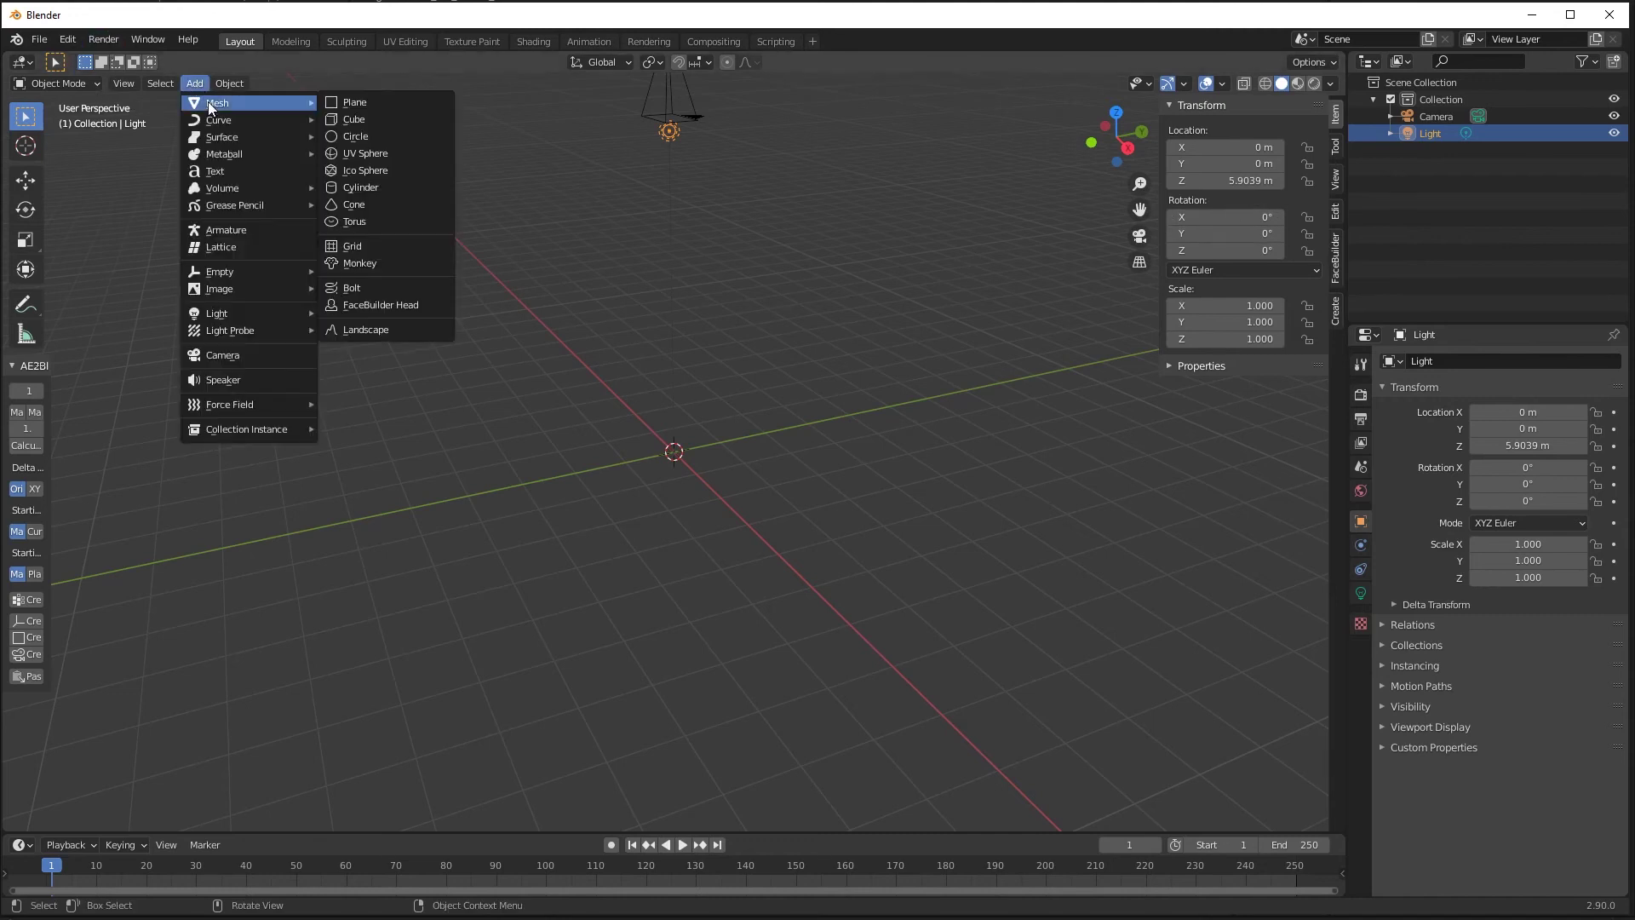
pyautogui.click(368, 104)
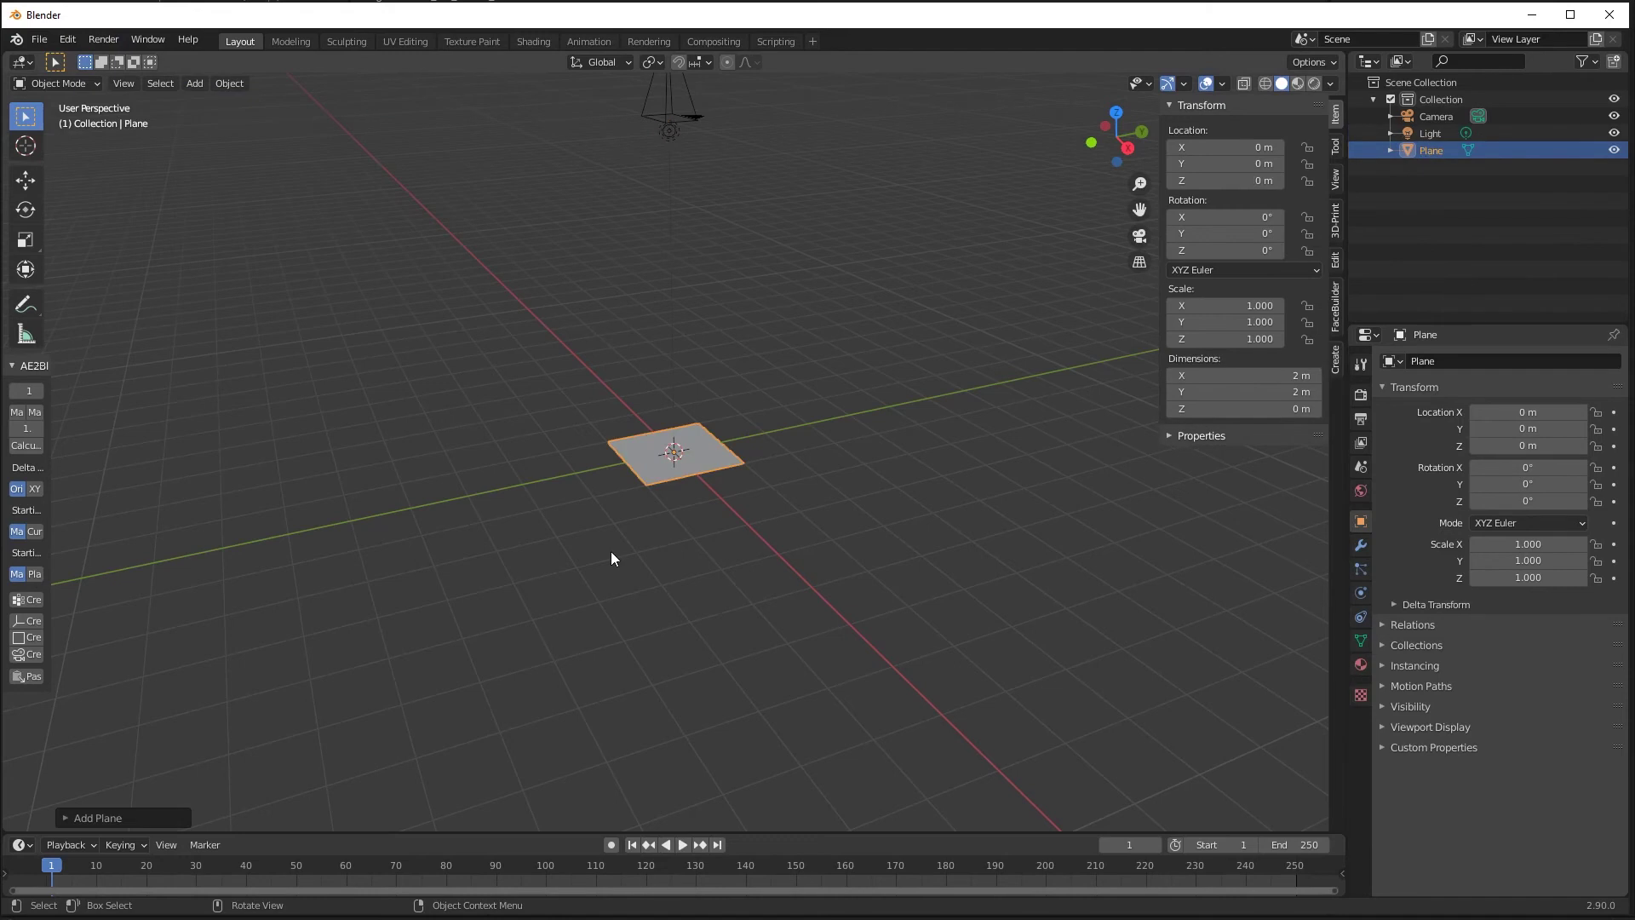
pyautogui.press('s')
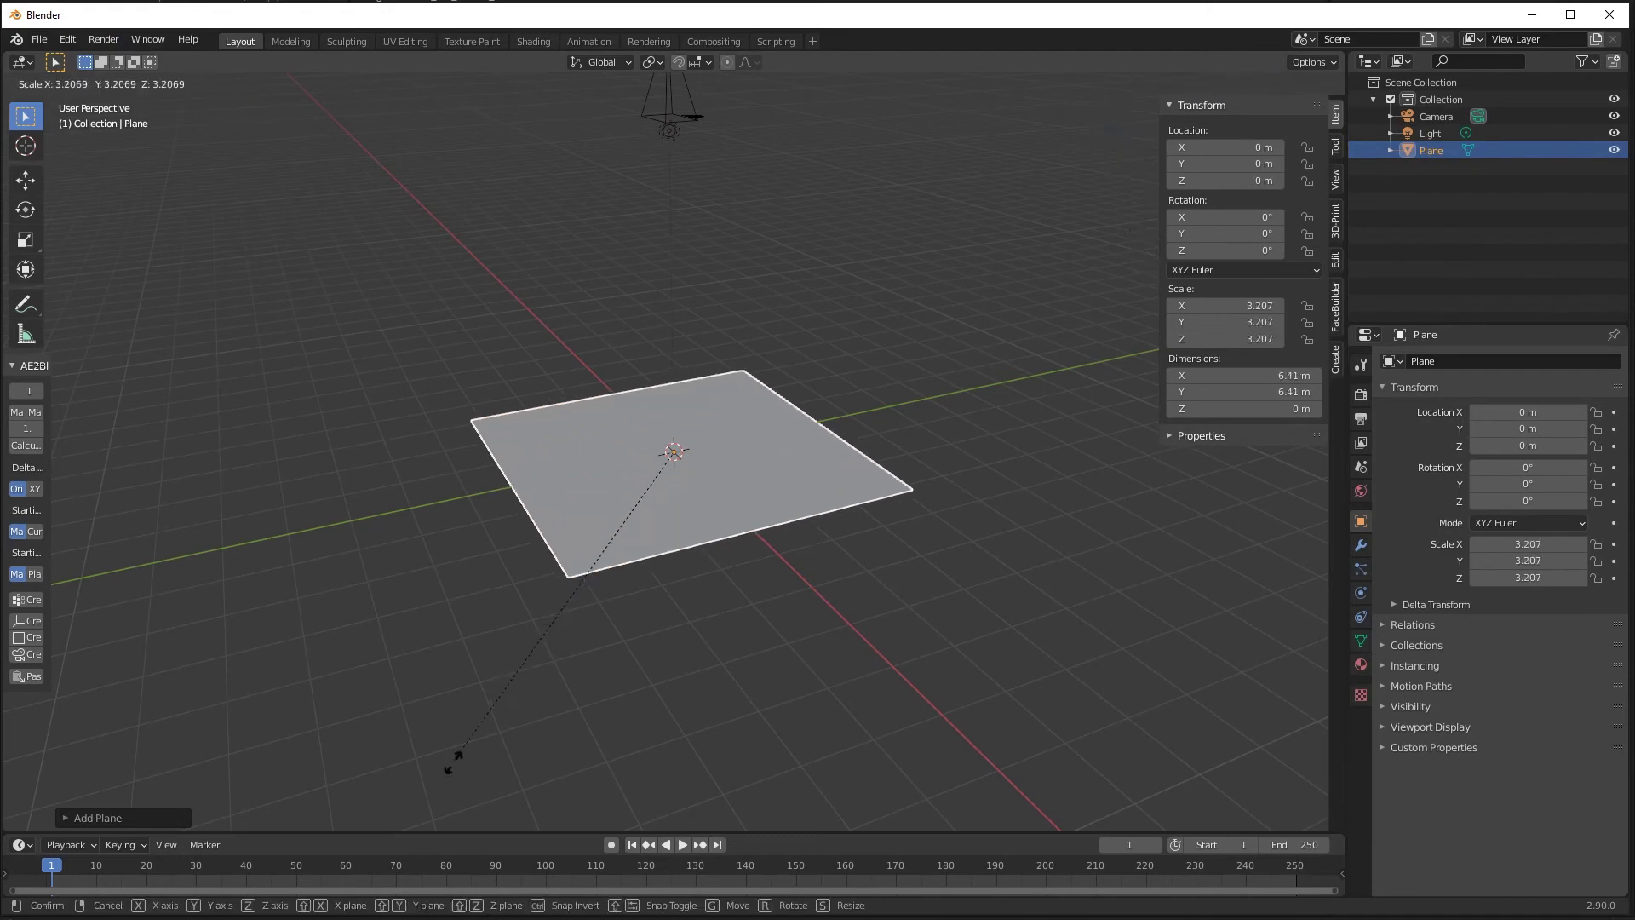
pyautogui.click(398, 97)
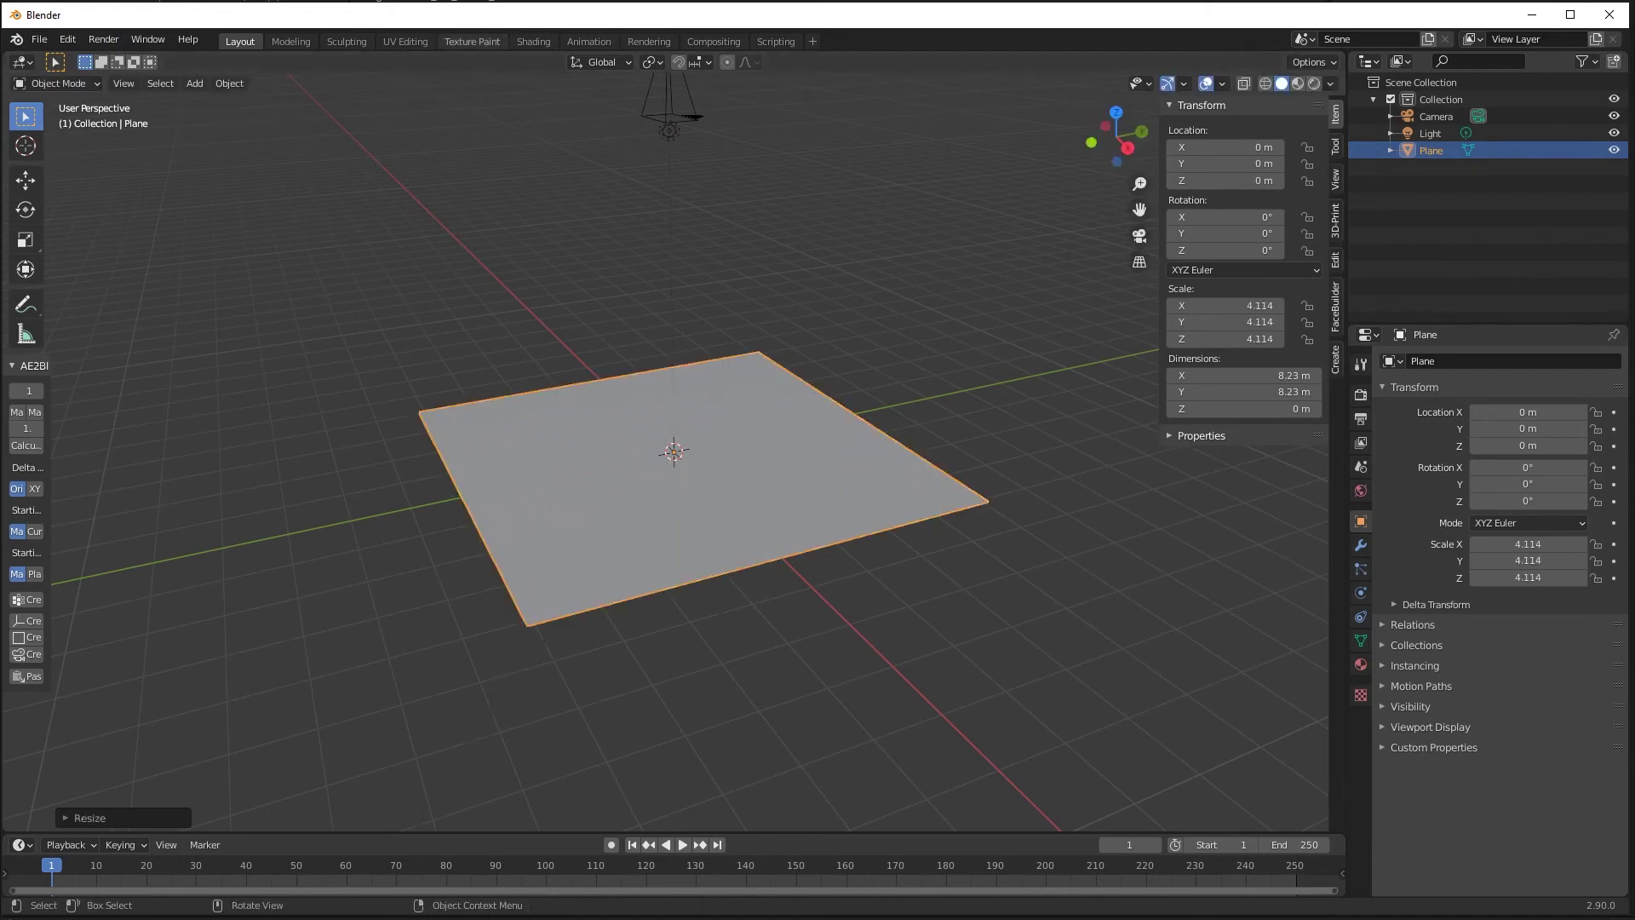
# Step: Look through the camera and raise it to about 11.26 m on Z so the plane's width fits the frame
pyautogui.click(1146, 236)
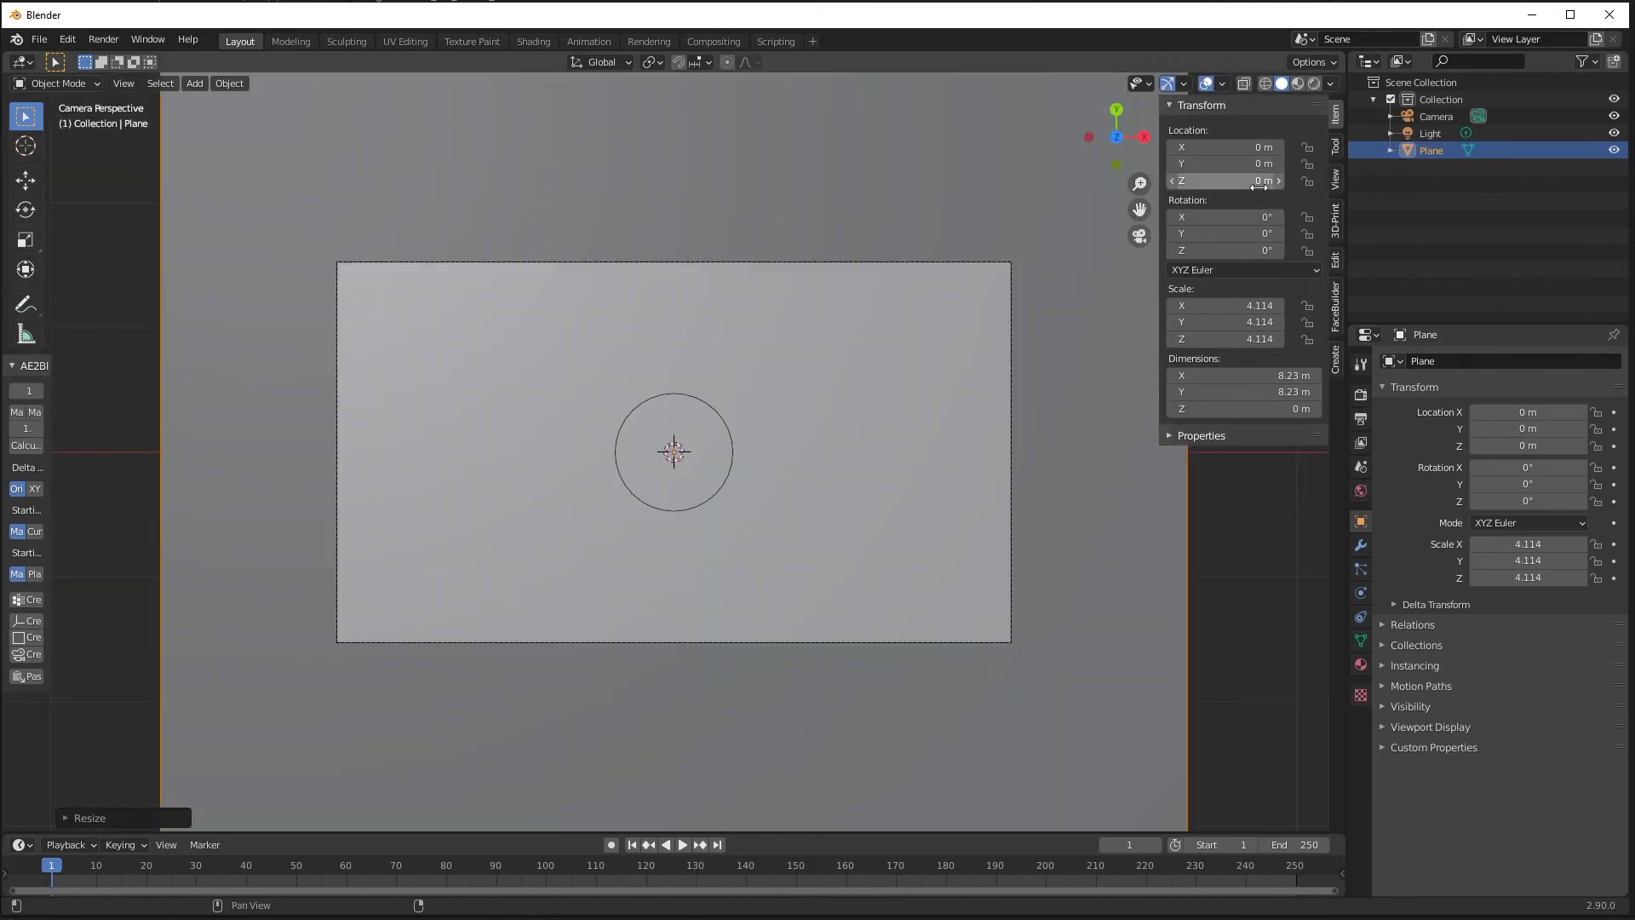
pyautogui.click(1434, 117)
pyautogui.moveTo(1244, 177); pyautogui.dragTo(1328, 177)
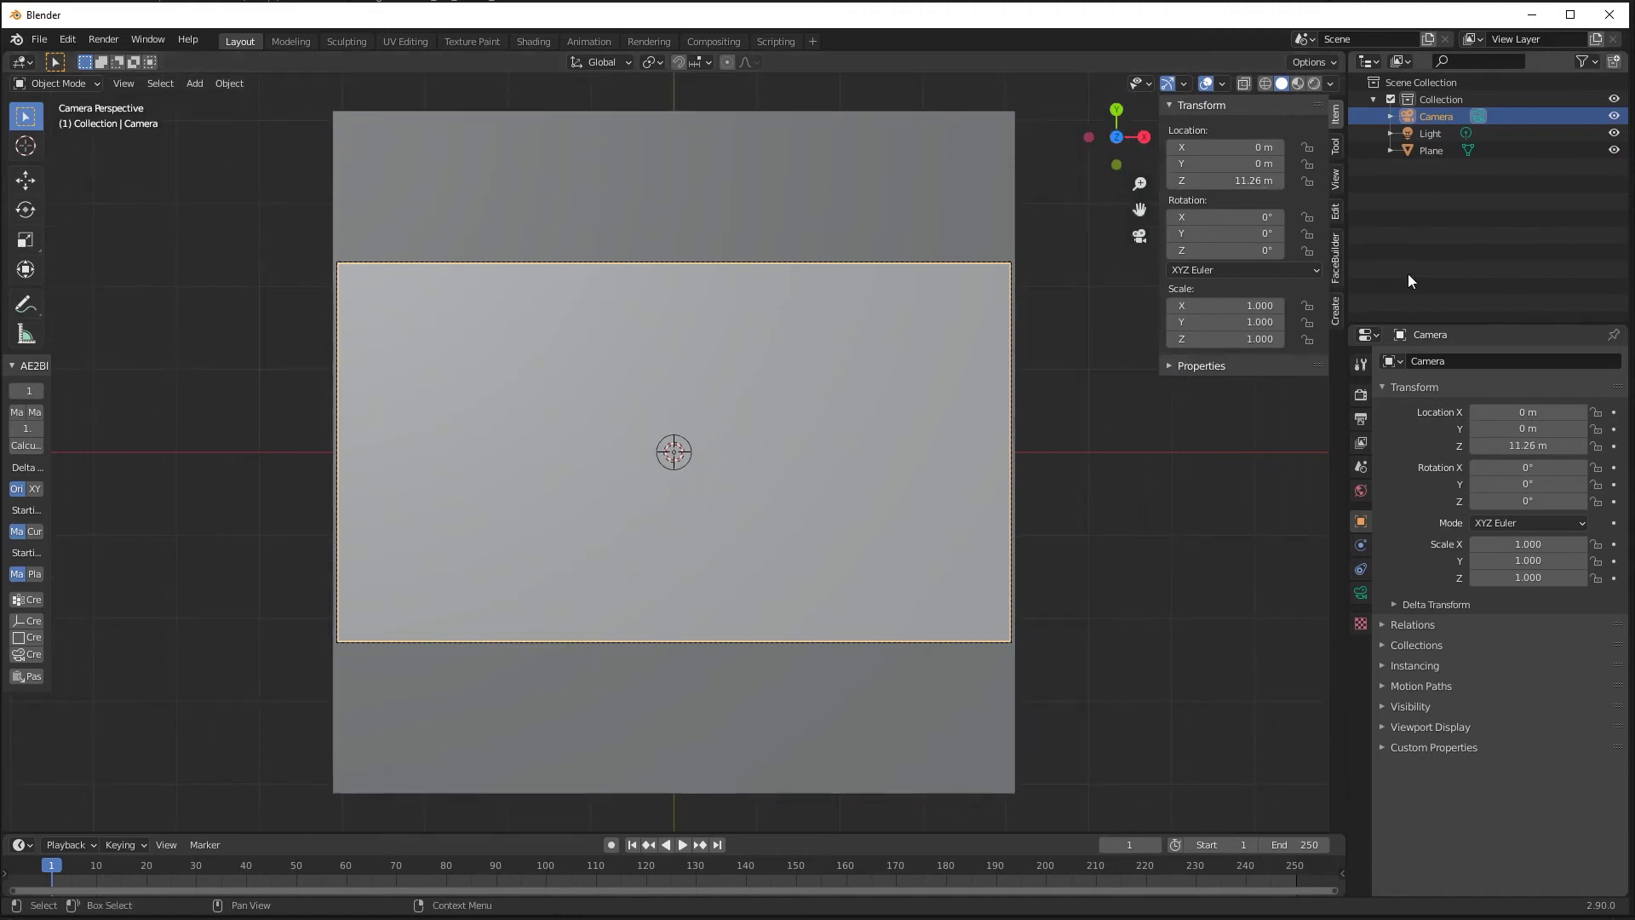
# Step: Set the output resolution to 2400 px in X and 2400 px in Y
pyautogui.click(1362, 422)
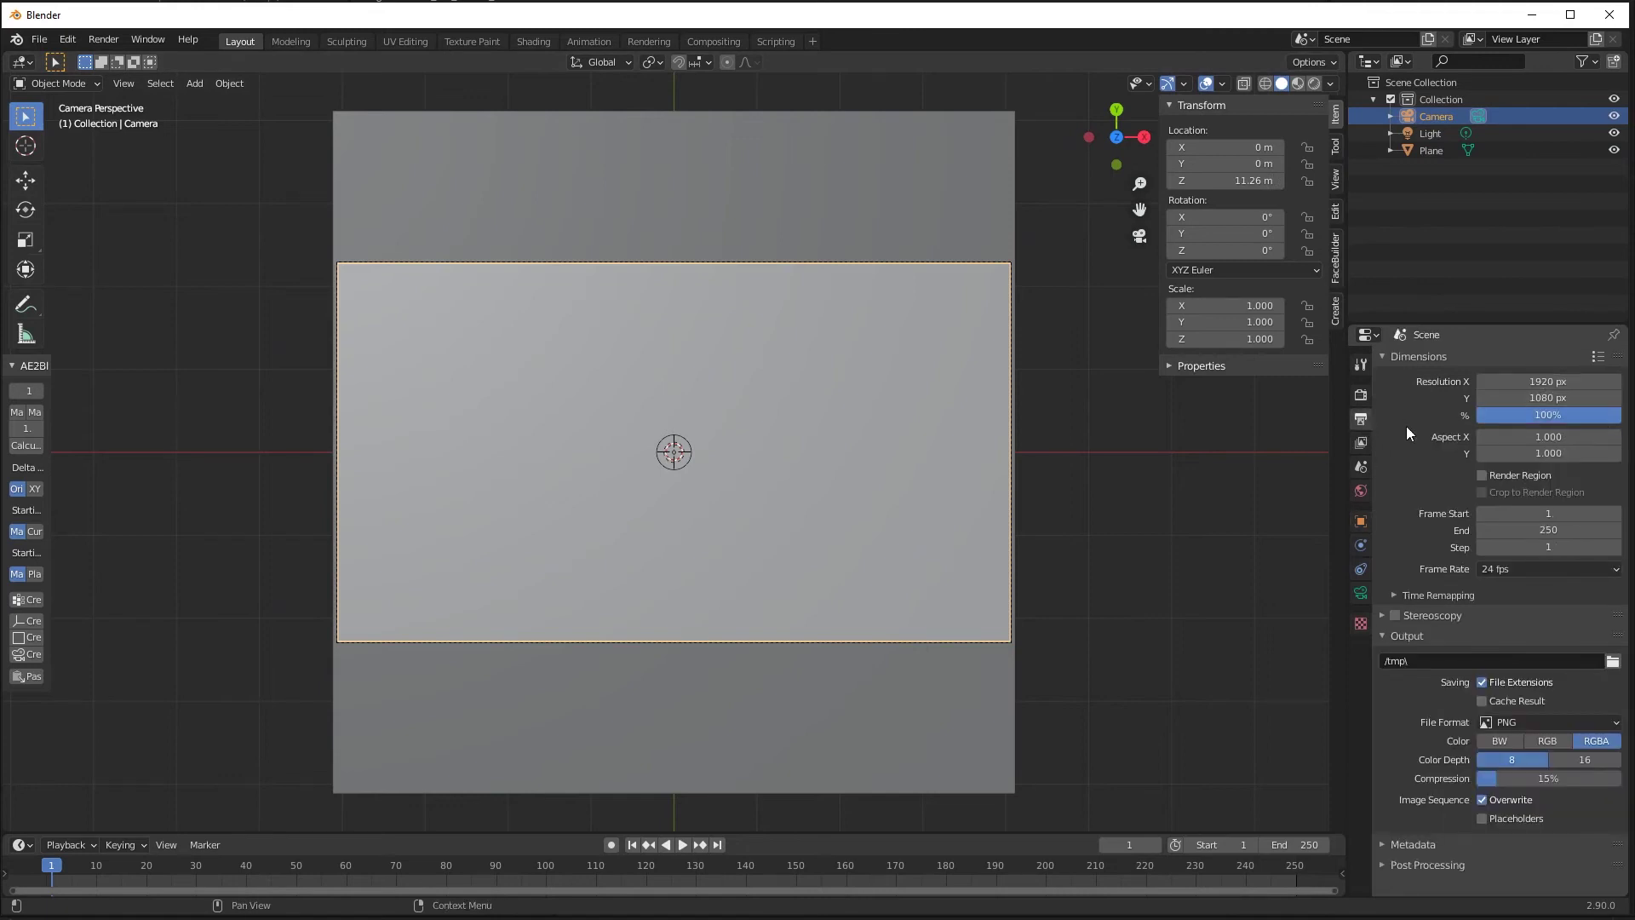
pyautogui.click(1558, 382)
pyautogui.write('20')
pyautogui.press('BackSpace')
pyautogui.write('400')
pyautogui.click(1541, 398)
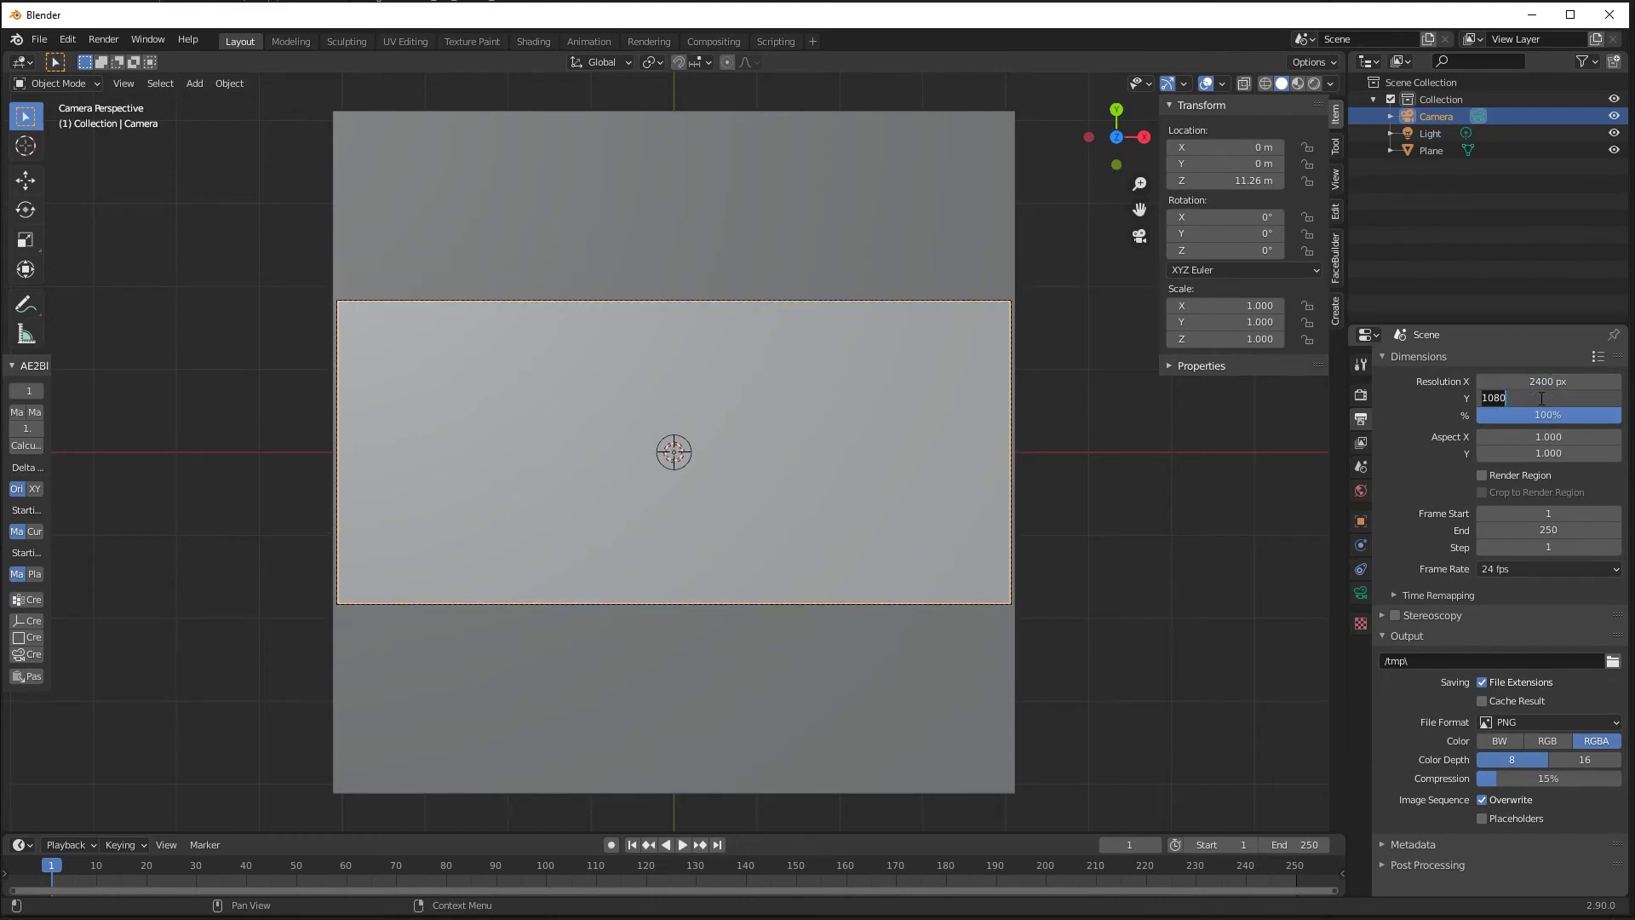
pyautogui.write('2400')
pyautogui.press('Return')
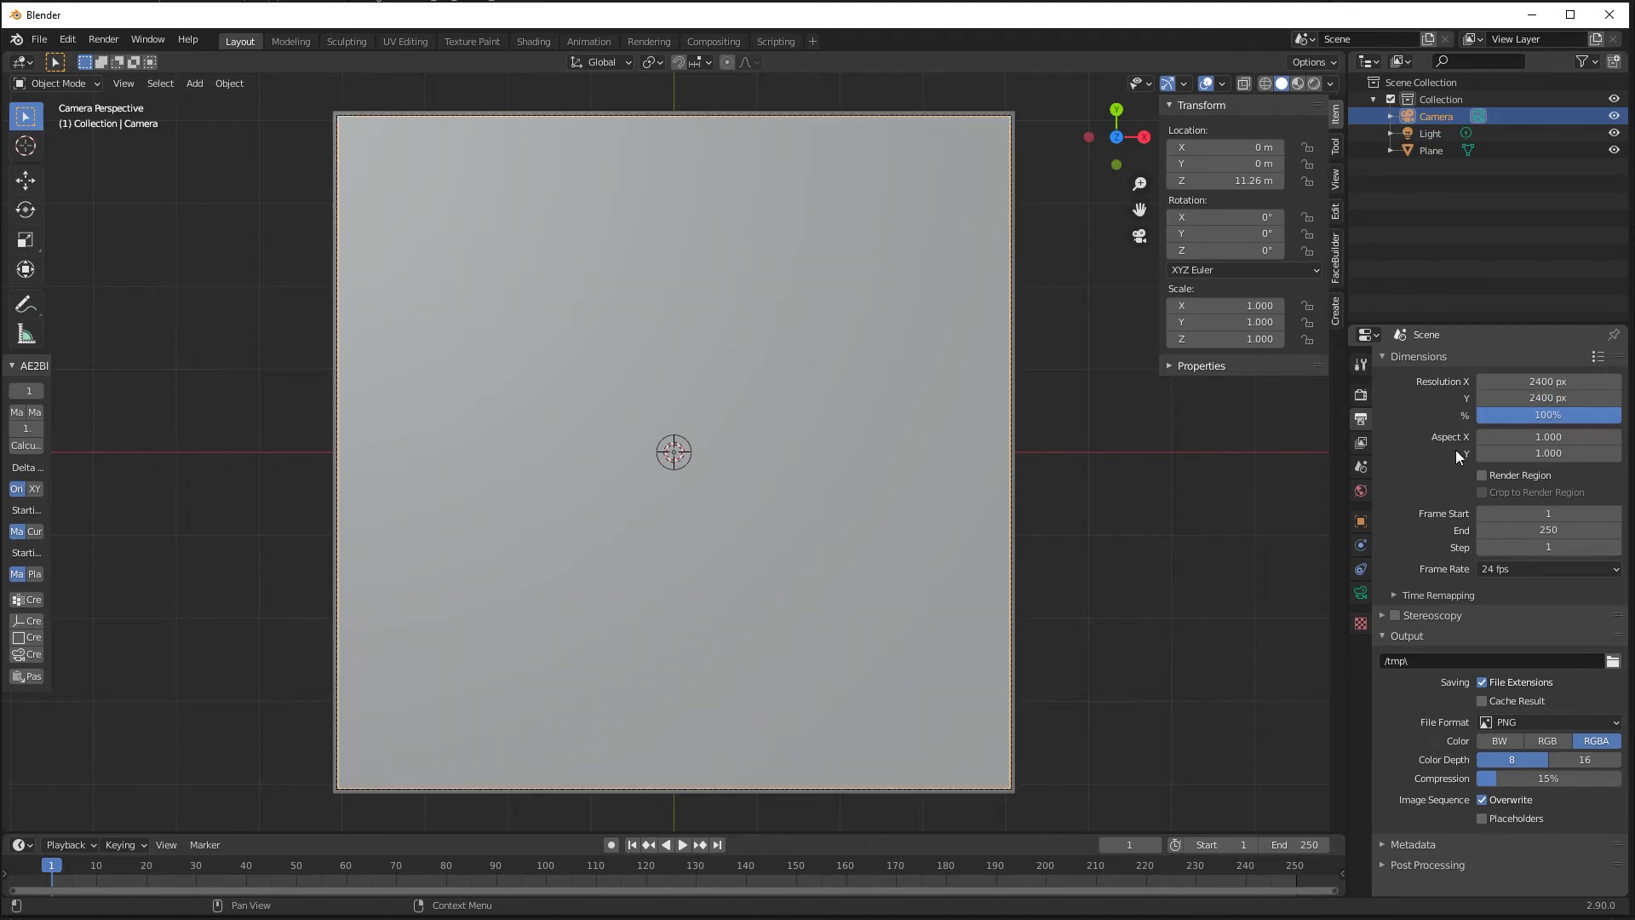
# Step: Set the render output path to the tutorial's simulated_paper folder
pyautogui.click(1613, 662)
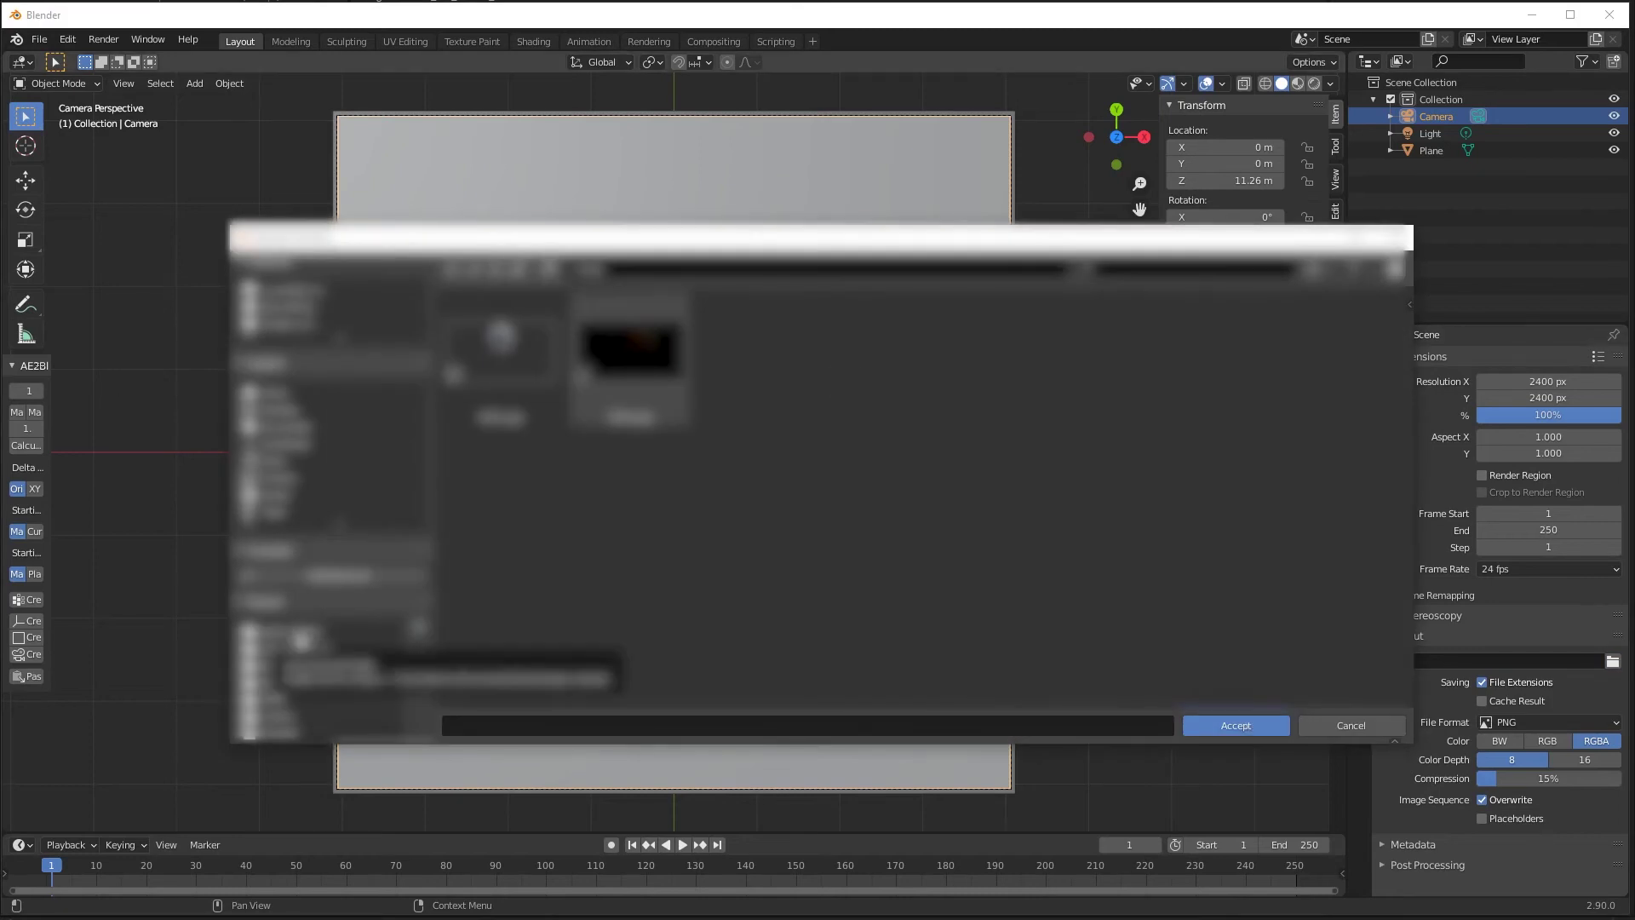
pyautogui.click(302, 639)
pyautogui.click(298, 647)
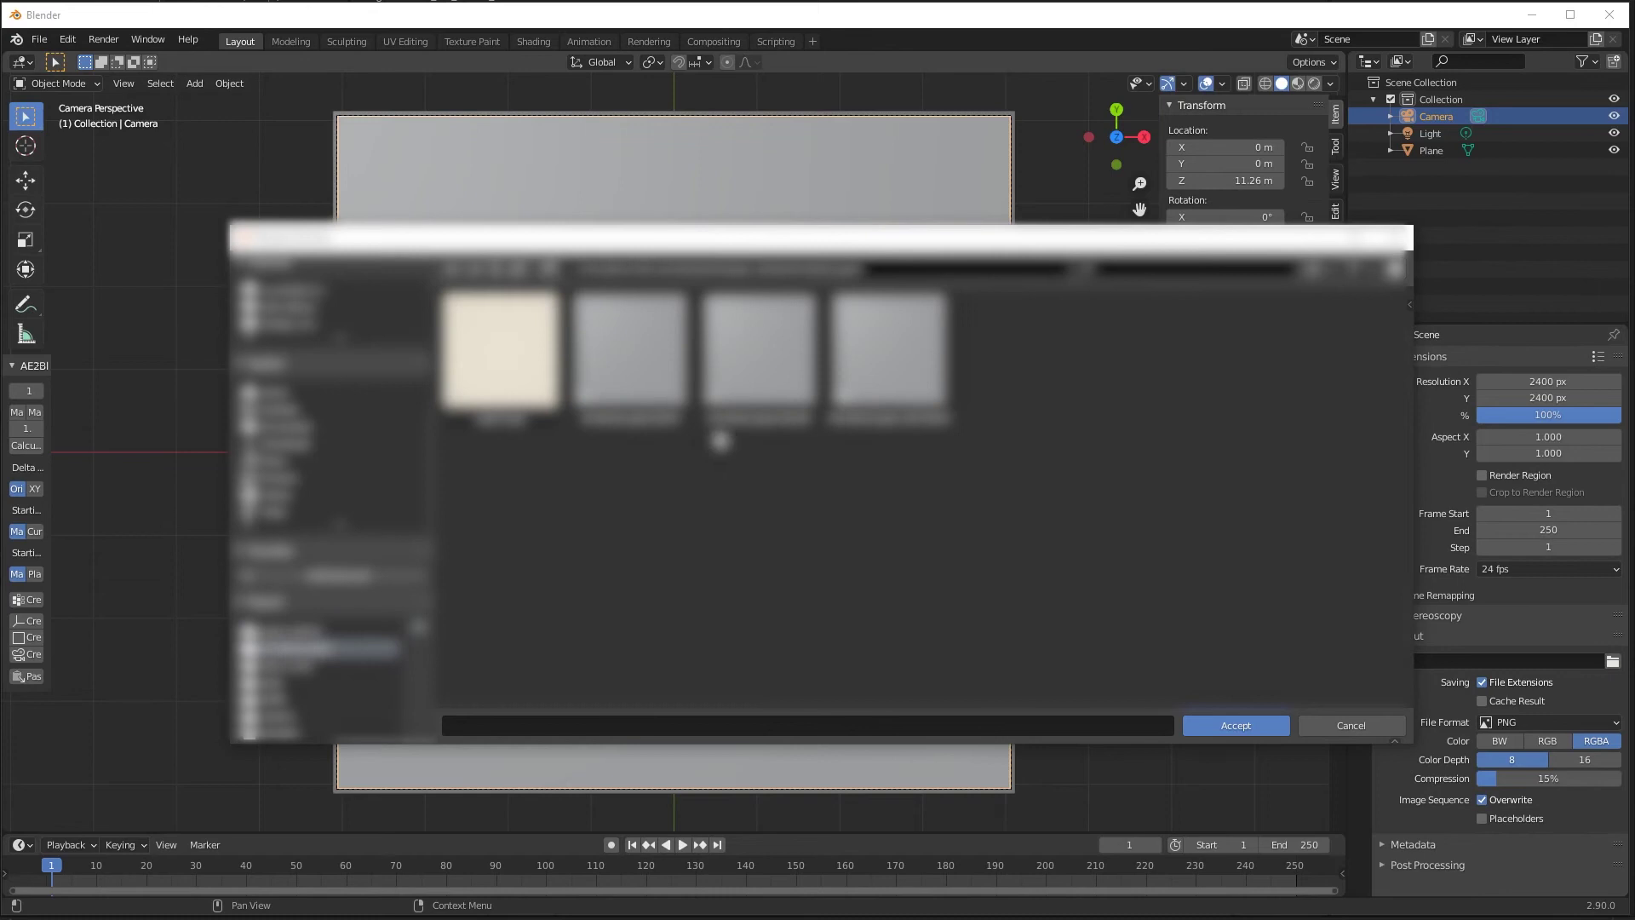
pyautogui.click(1209, 728)
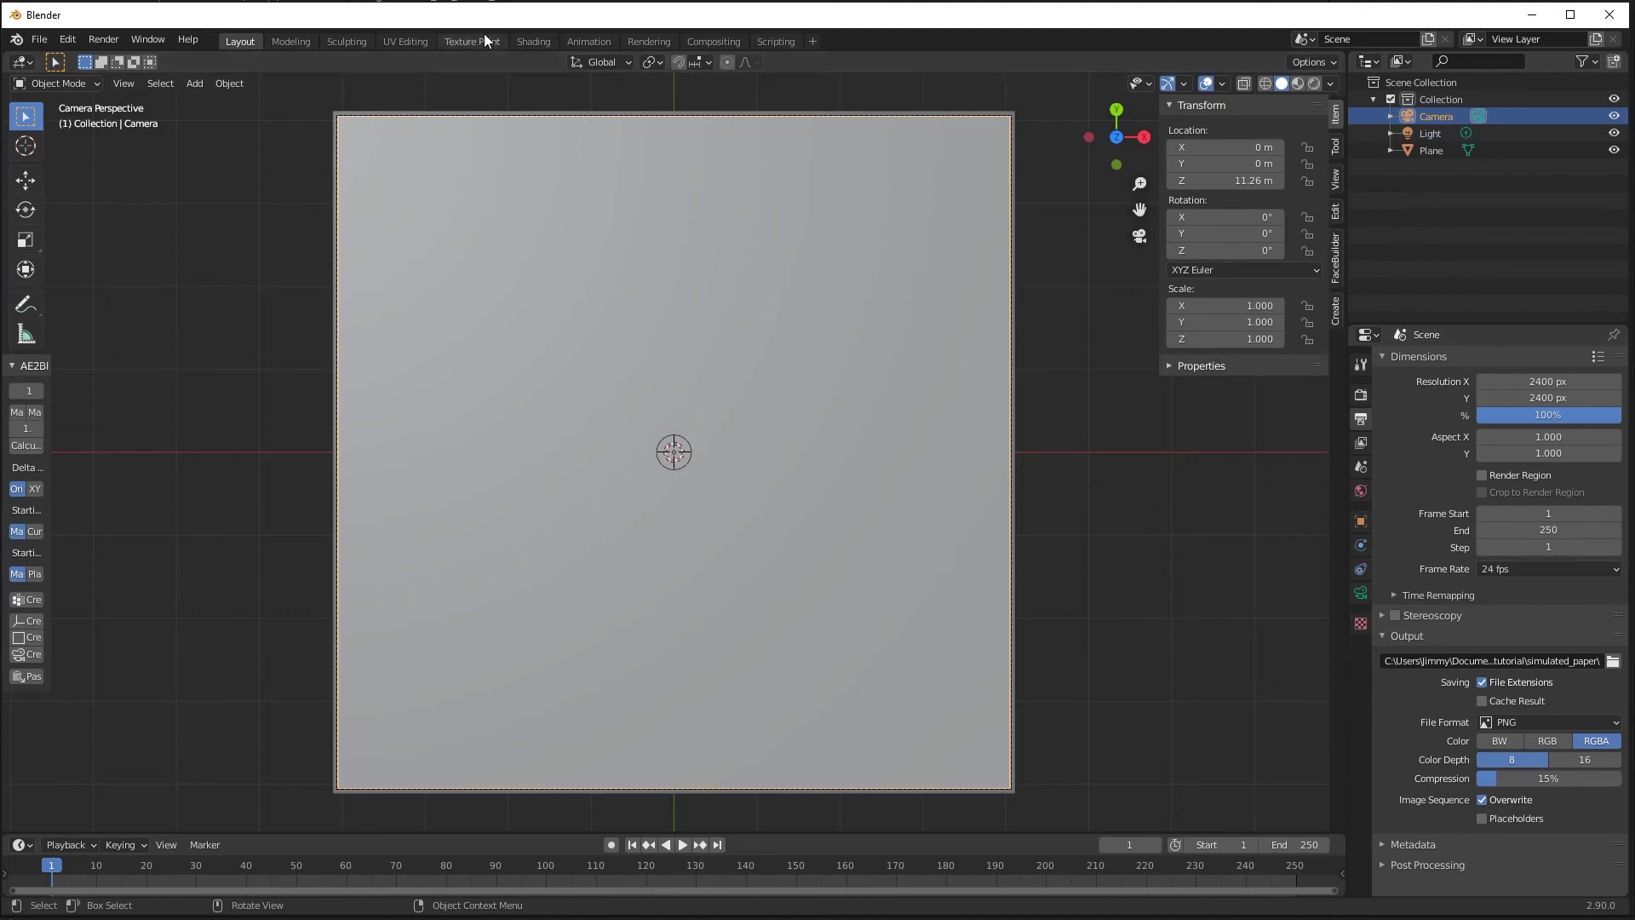
pyautogui.click(231, 83)
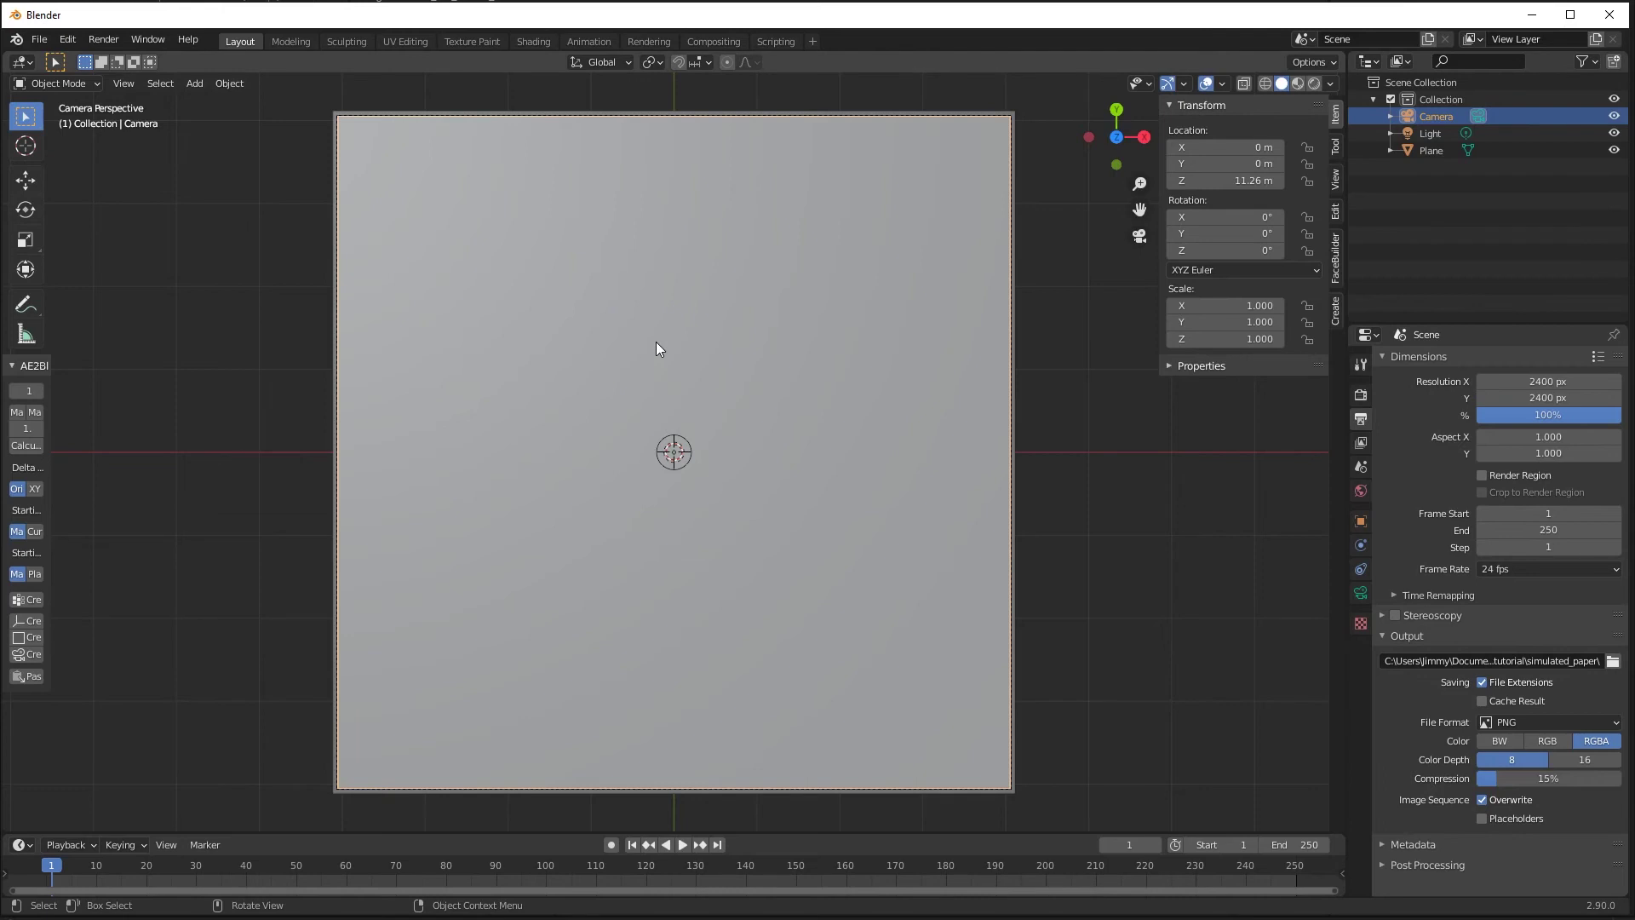
# Step: Switch to the Shading workspace and show the camera view with rendered viewport shading
pyautogui.click(535, 39)
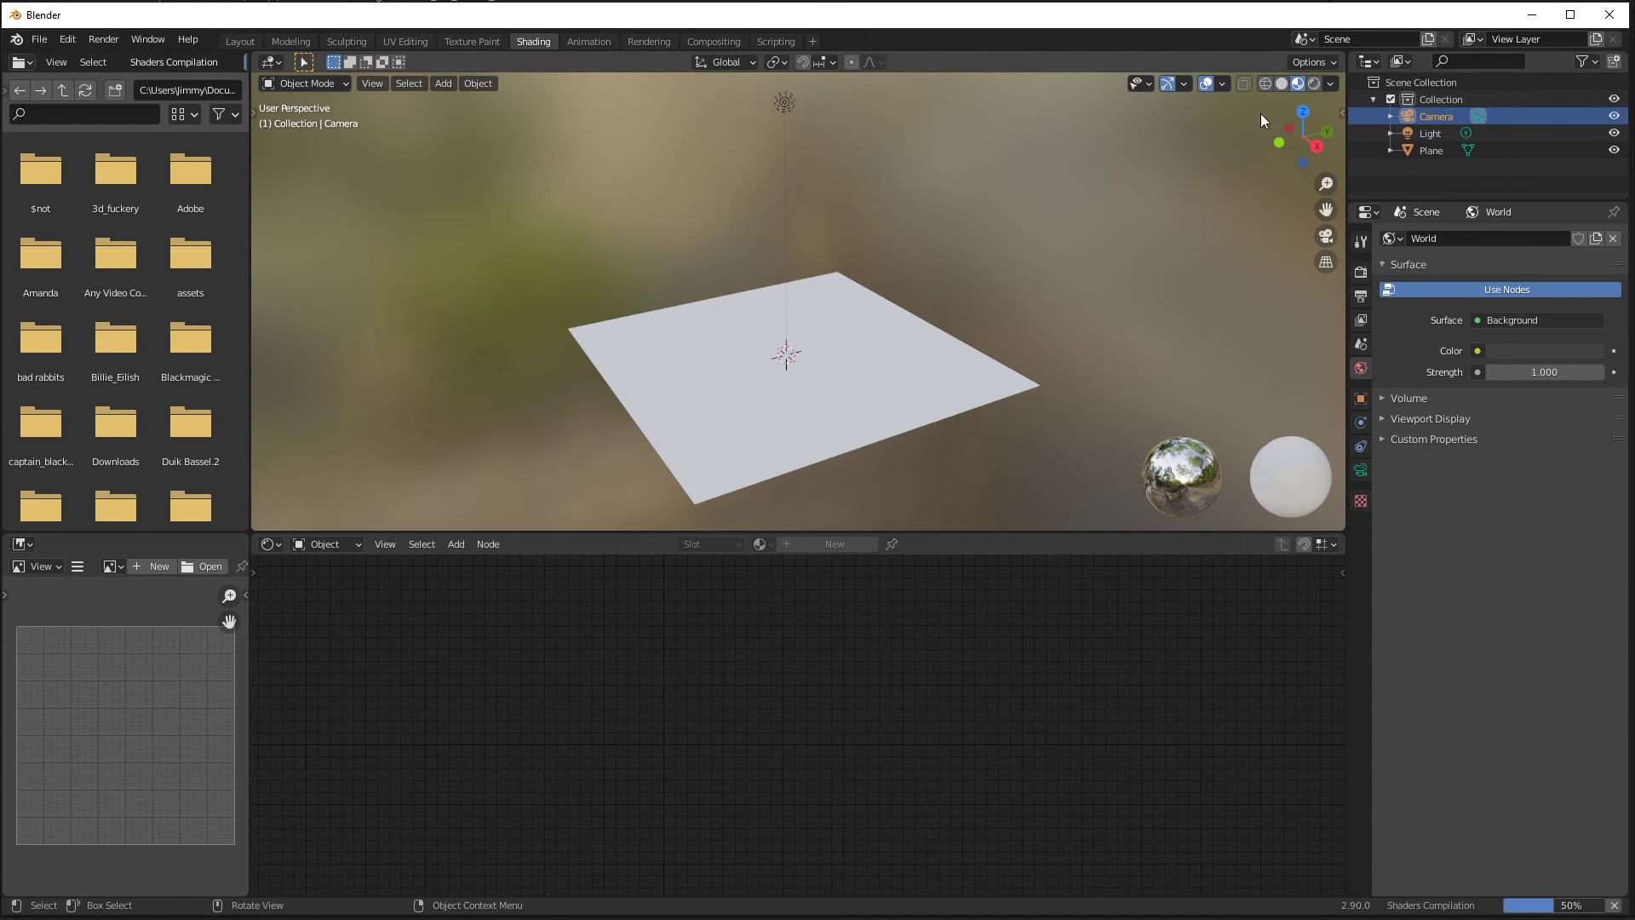
pyautogui.click(1326, 240)
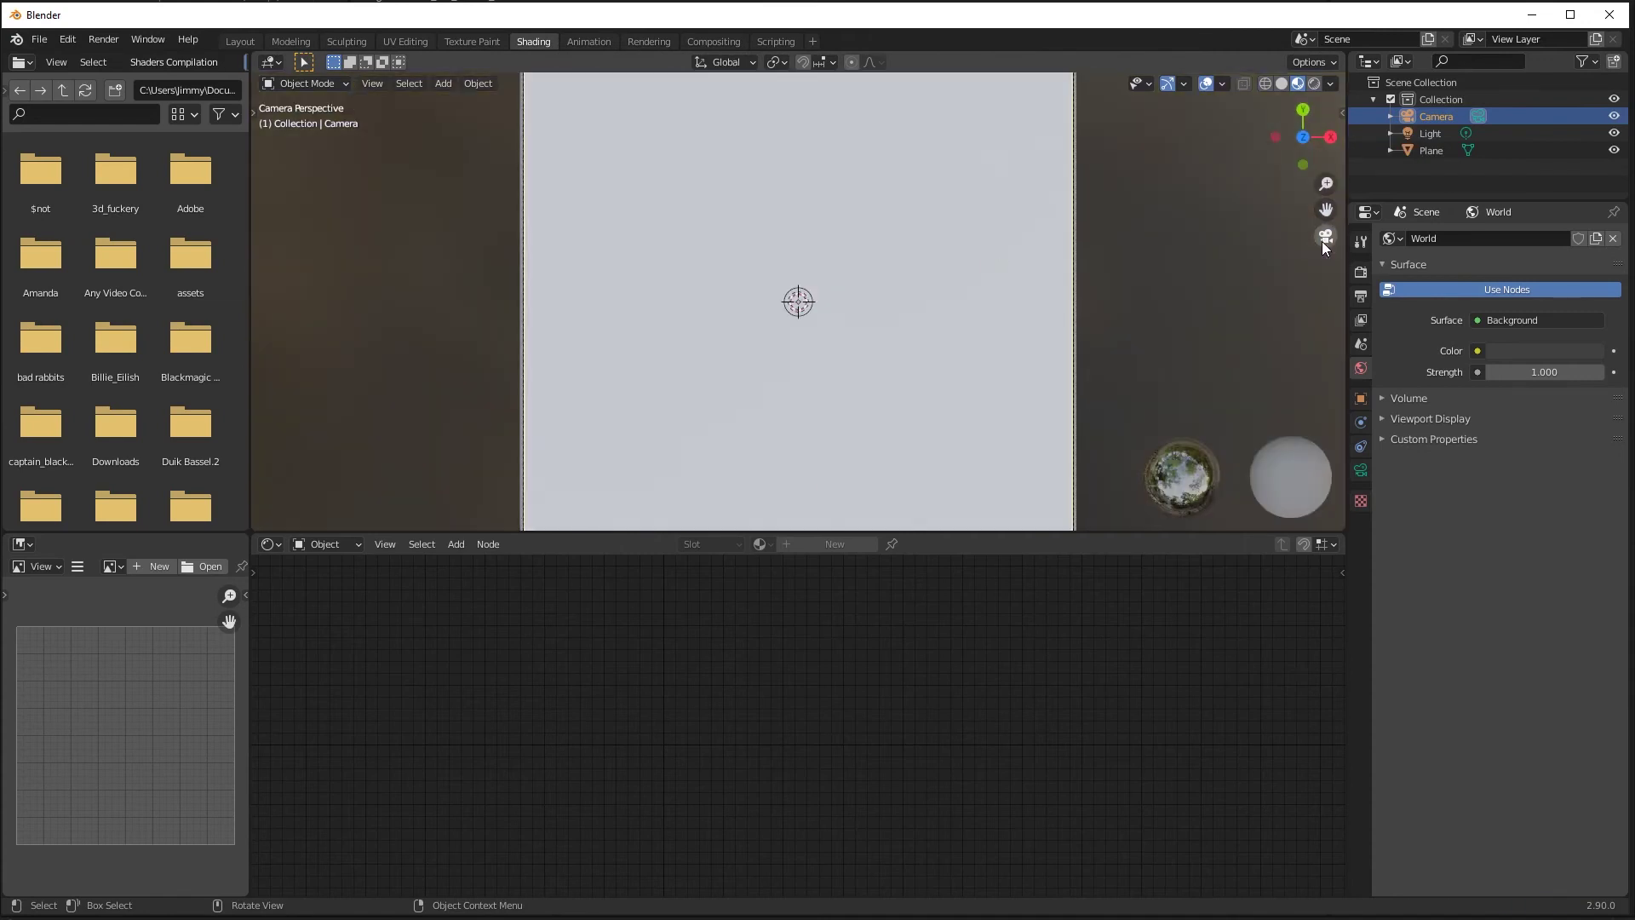
pyautogui.click(1314, 84)
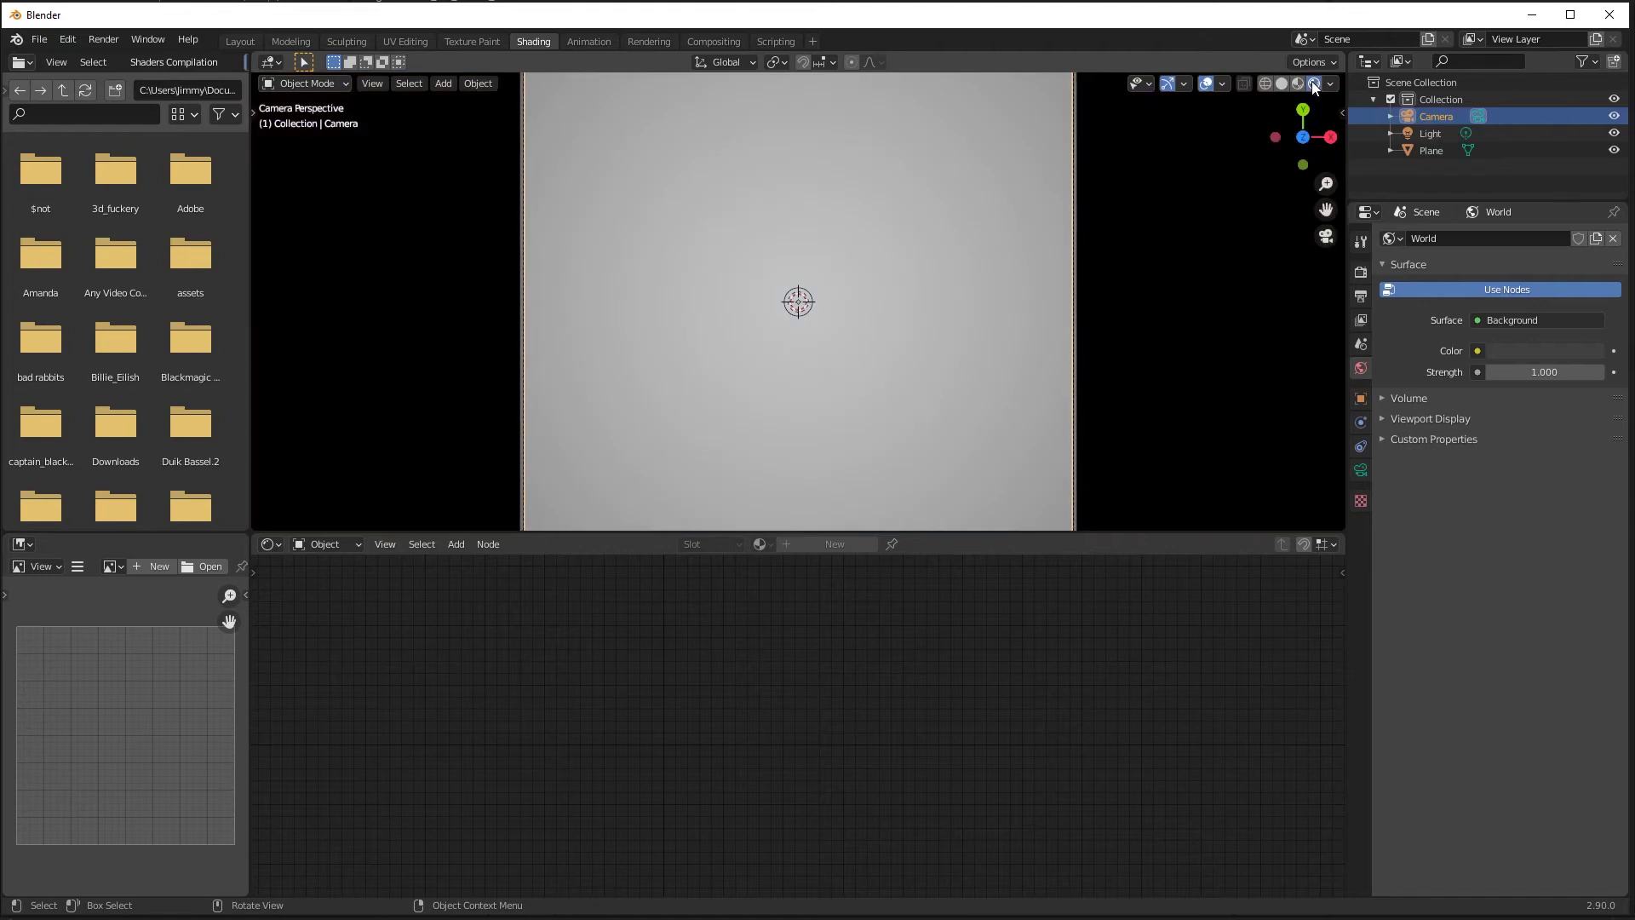
# Step: Create a new material on the plane and name it paper_texture
pyautogui.click(943, 353)
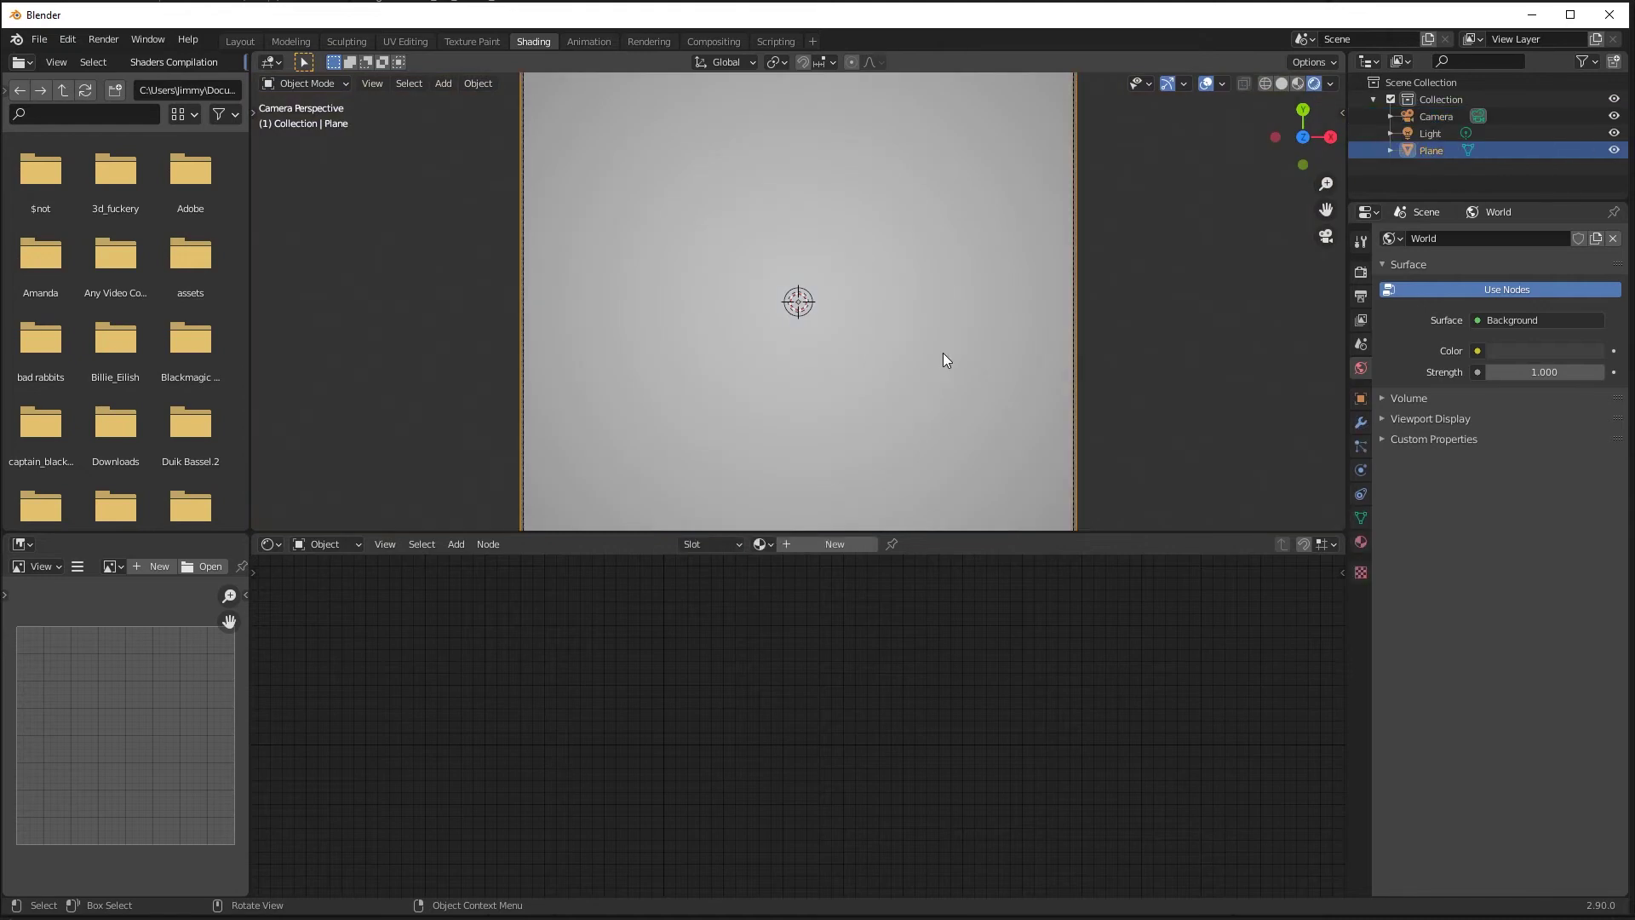
pyautogui.click(836, 546)
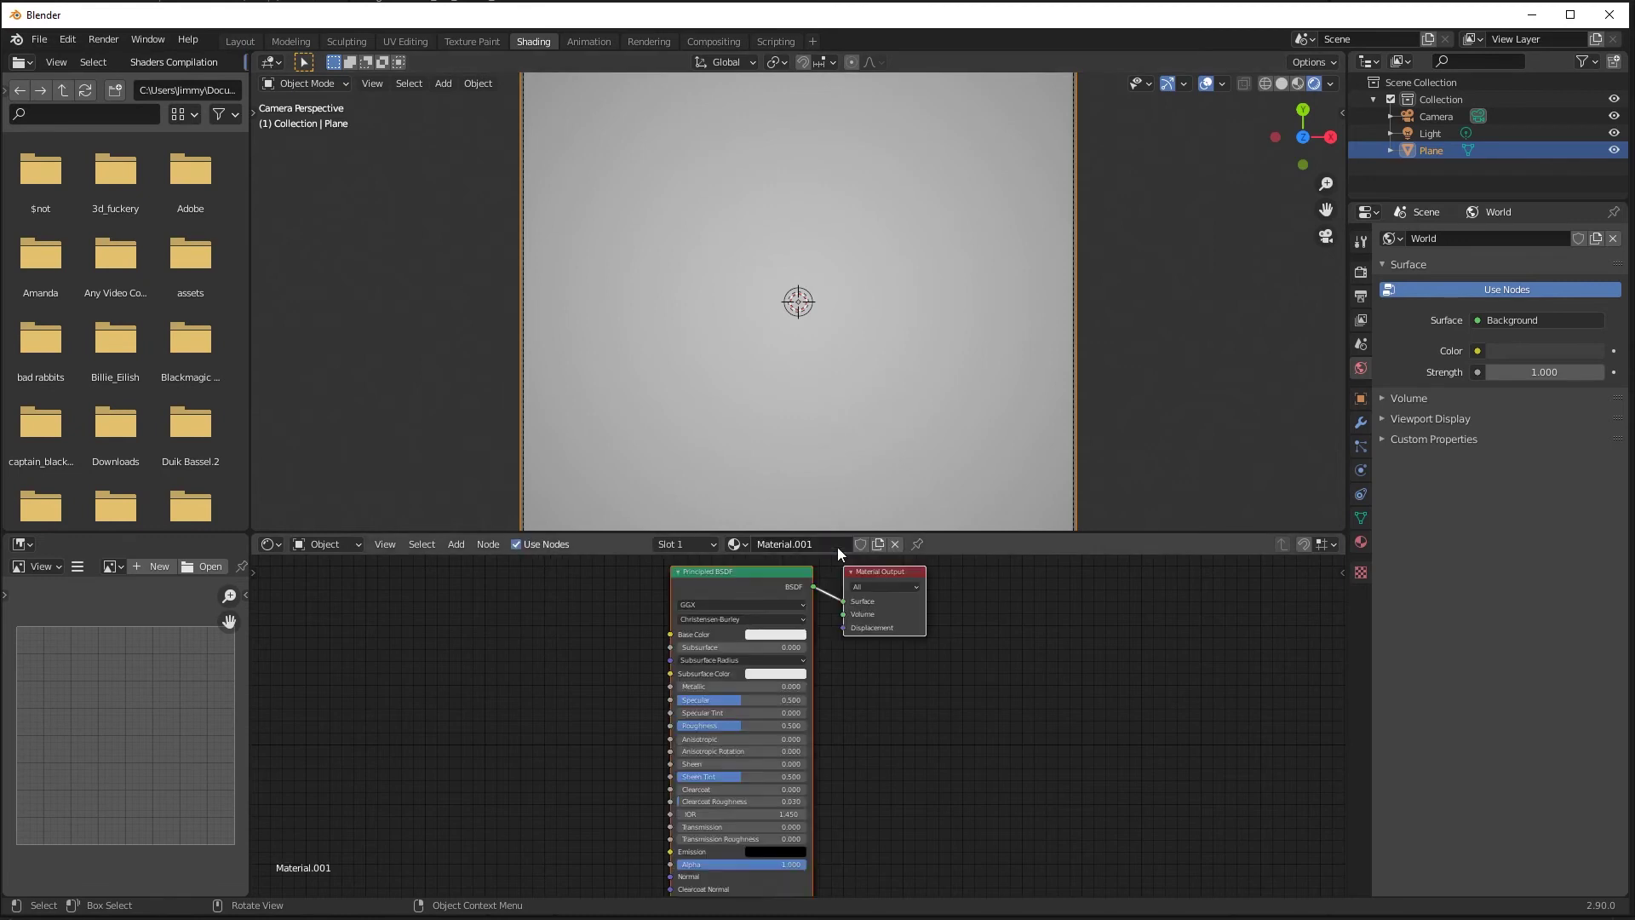
pyautogui.click(824, 542)
pyautogui.write('paper_texture')
pyautogui.press('Return')
pyautogui.click(711, 574)
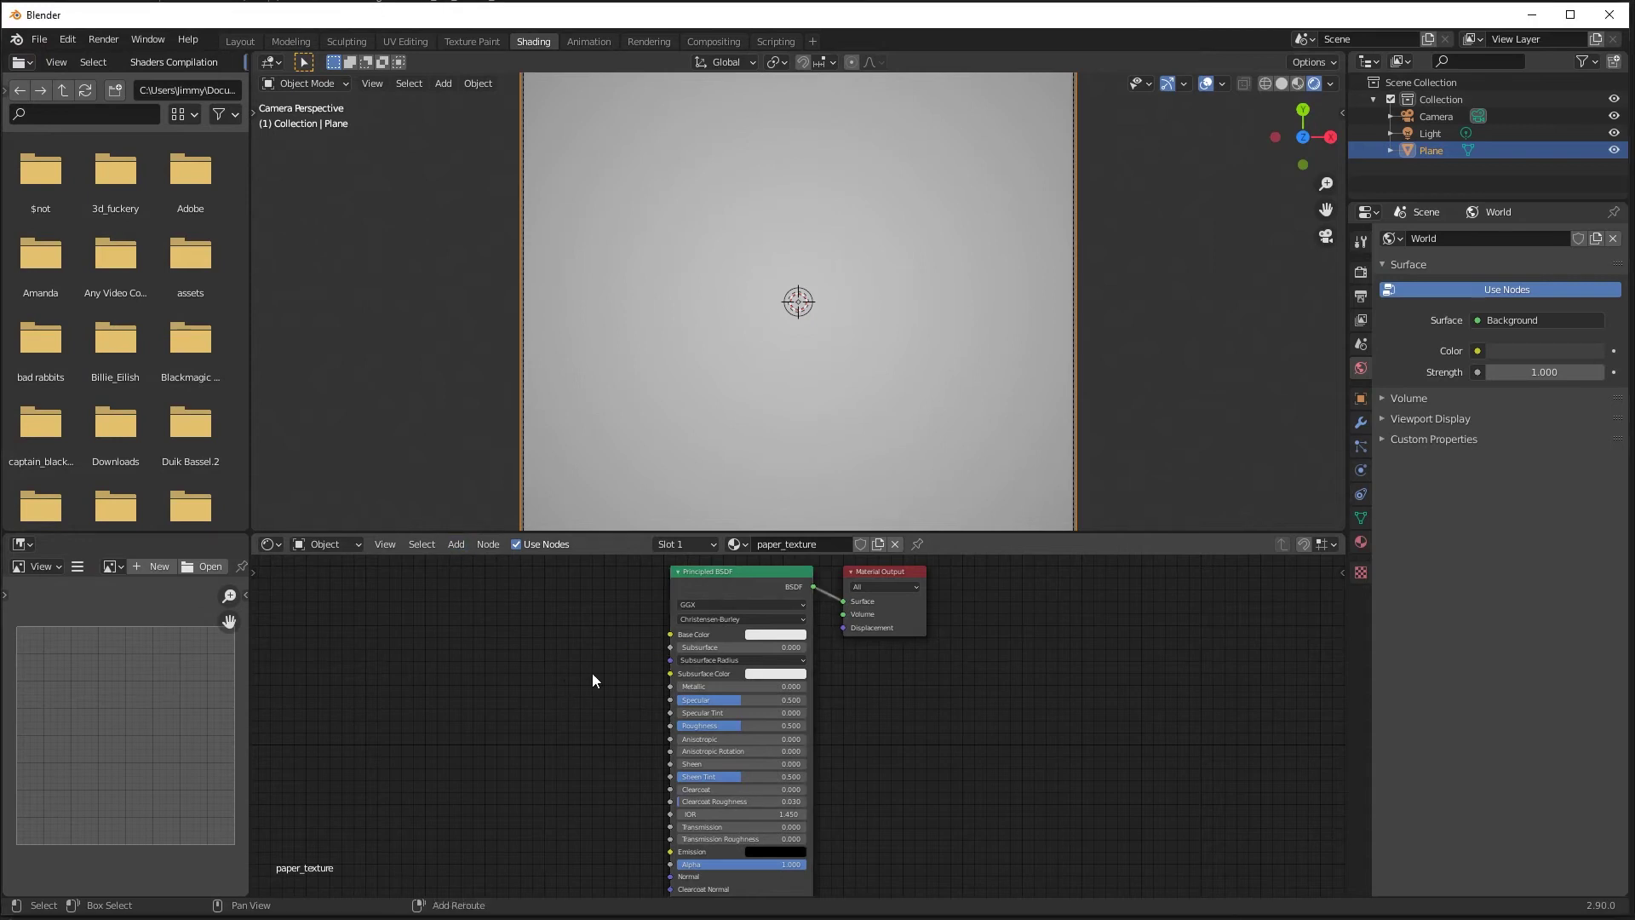
# Step: Add a Noise Texture node to the paper_texture material, well before the Principled BSDF node
pyautogui.hotkey('shift', 'a')
pyautogui.moveTo(585, 754)
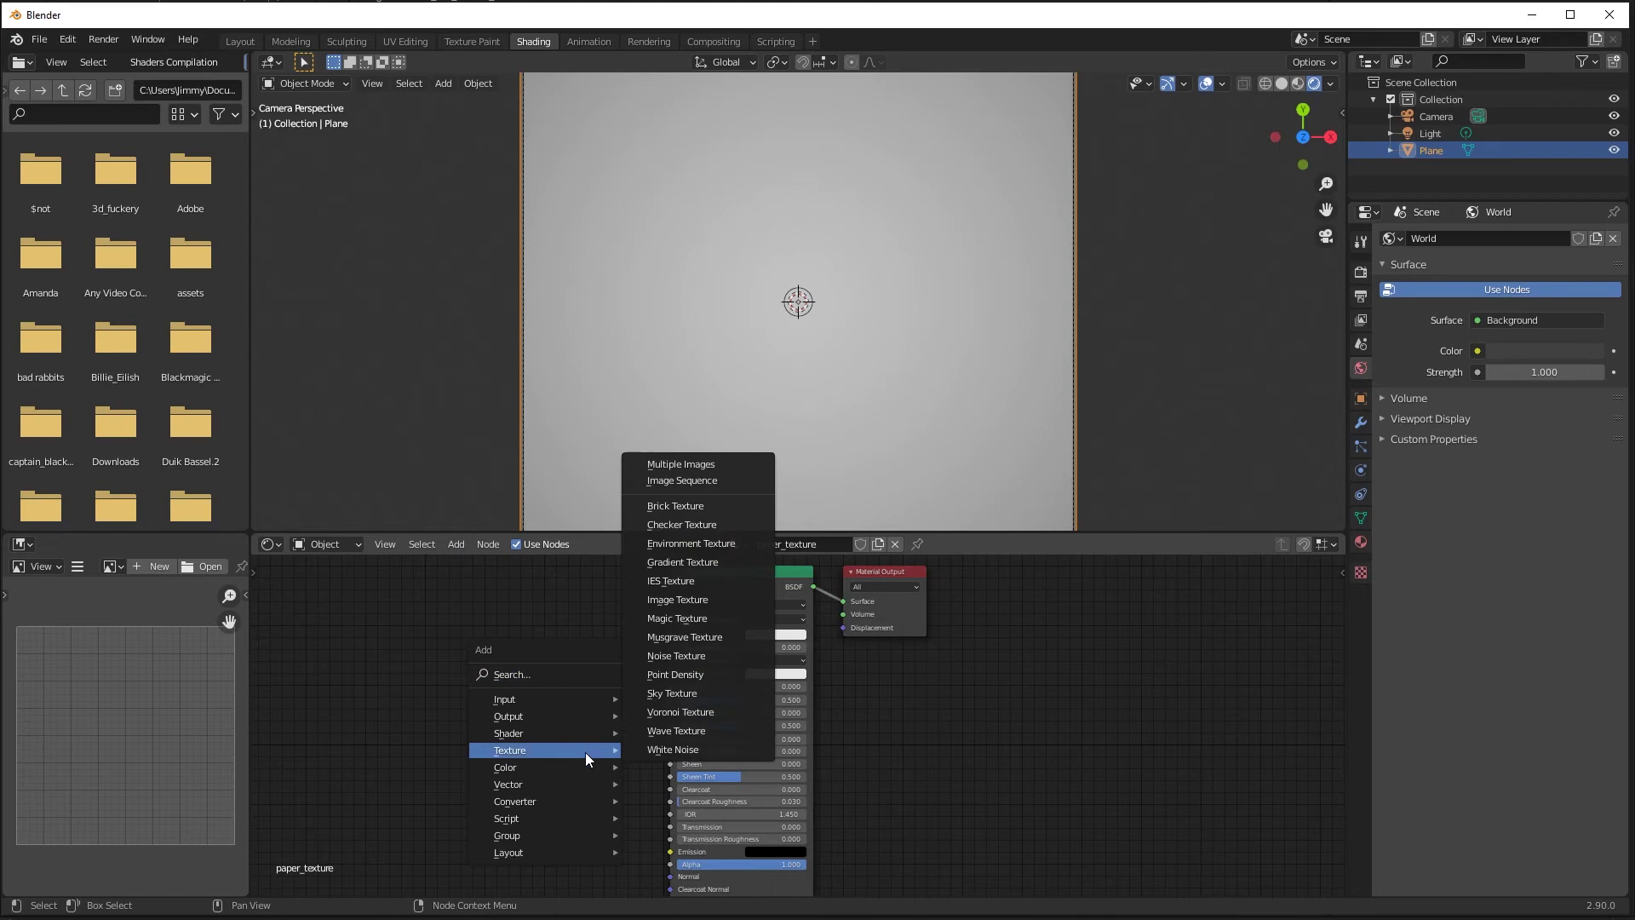
pyautogui.click(682, 656)
pyautogui.click(266, 618)
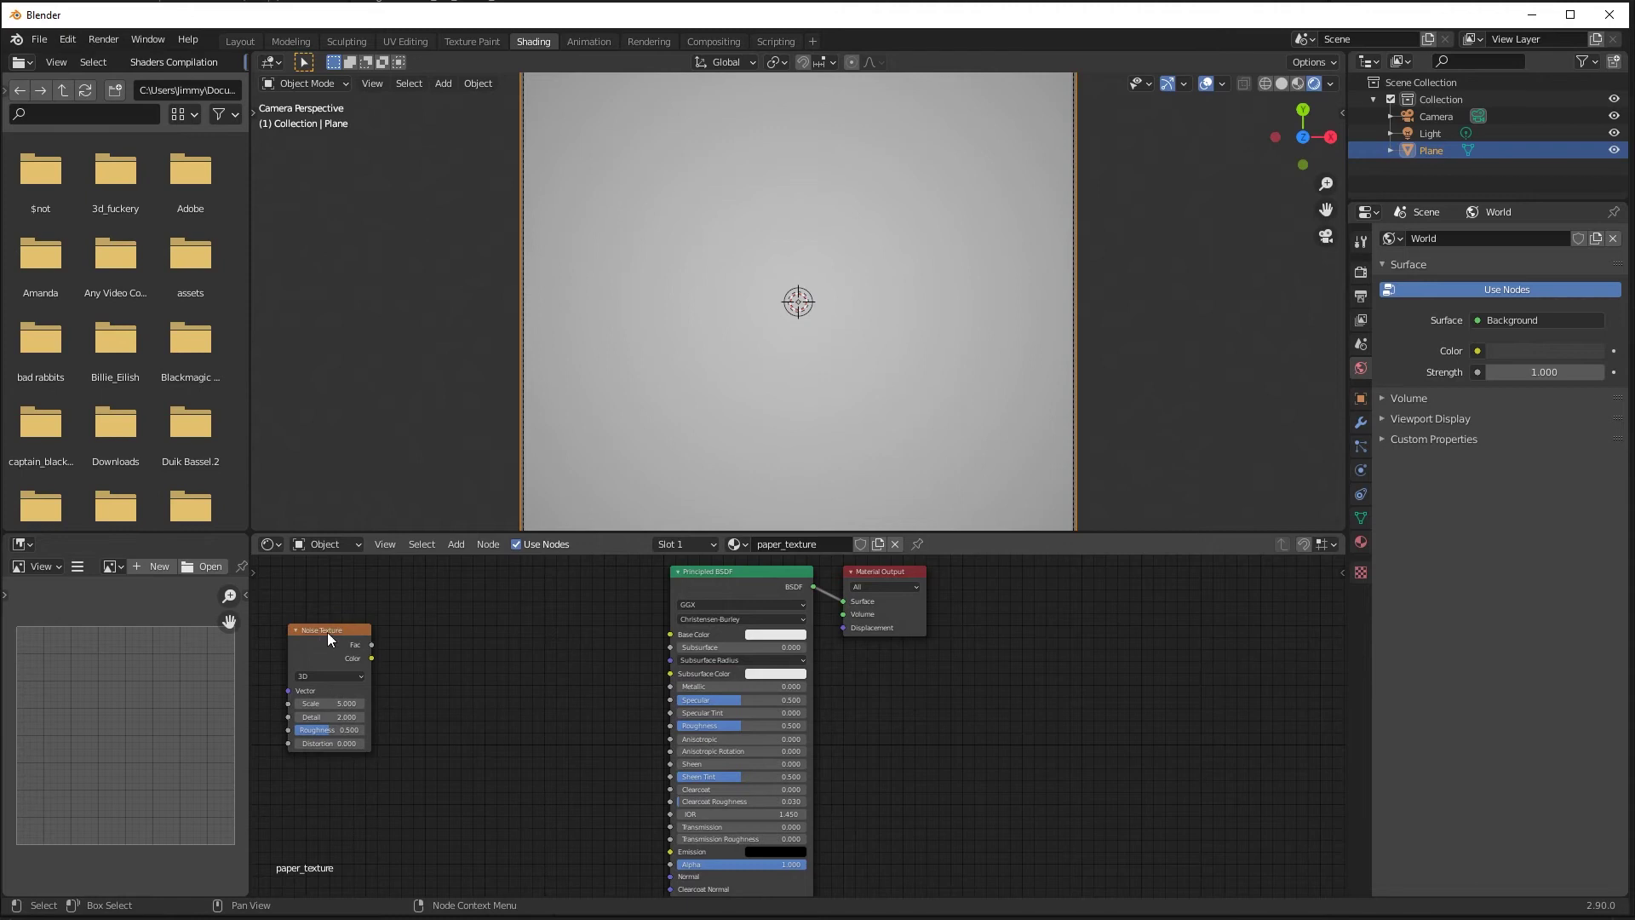
# Step: Add a ColorRamp node between the Noise Texture and Principled BSDF nodes
pyautogui.hotkey('shift', 'a')
pyautogui.moveTo(327, 632)
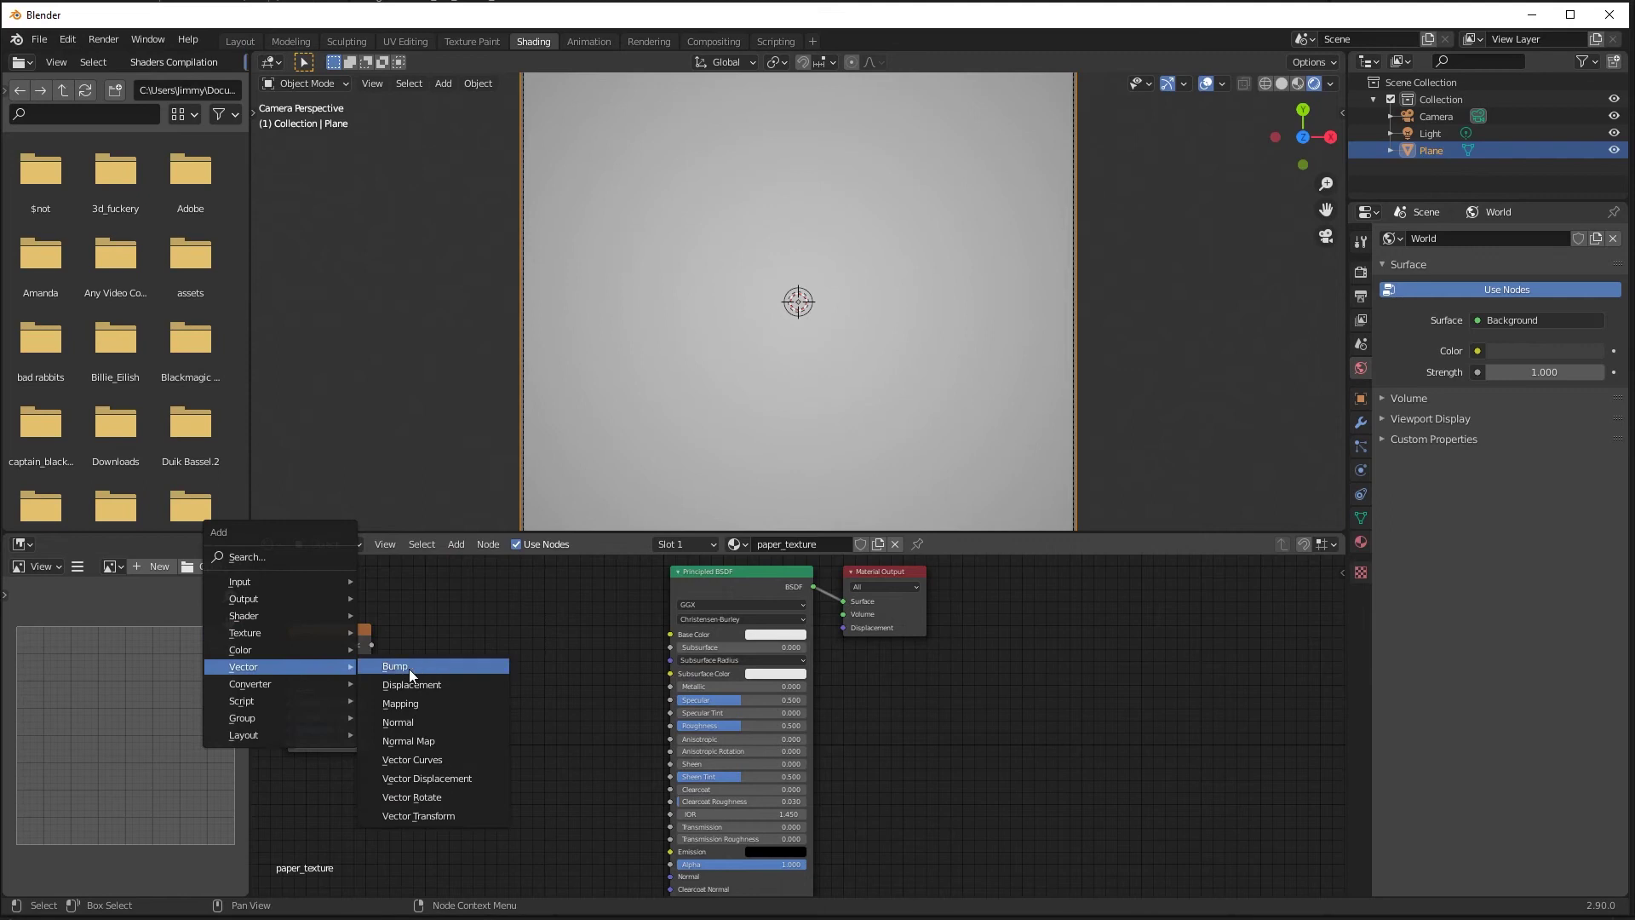
pyautogui.moveTo(305, 687)
pyautogui.click(419, 462)
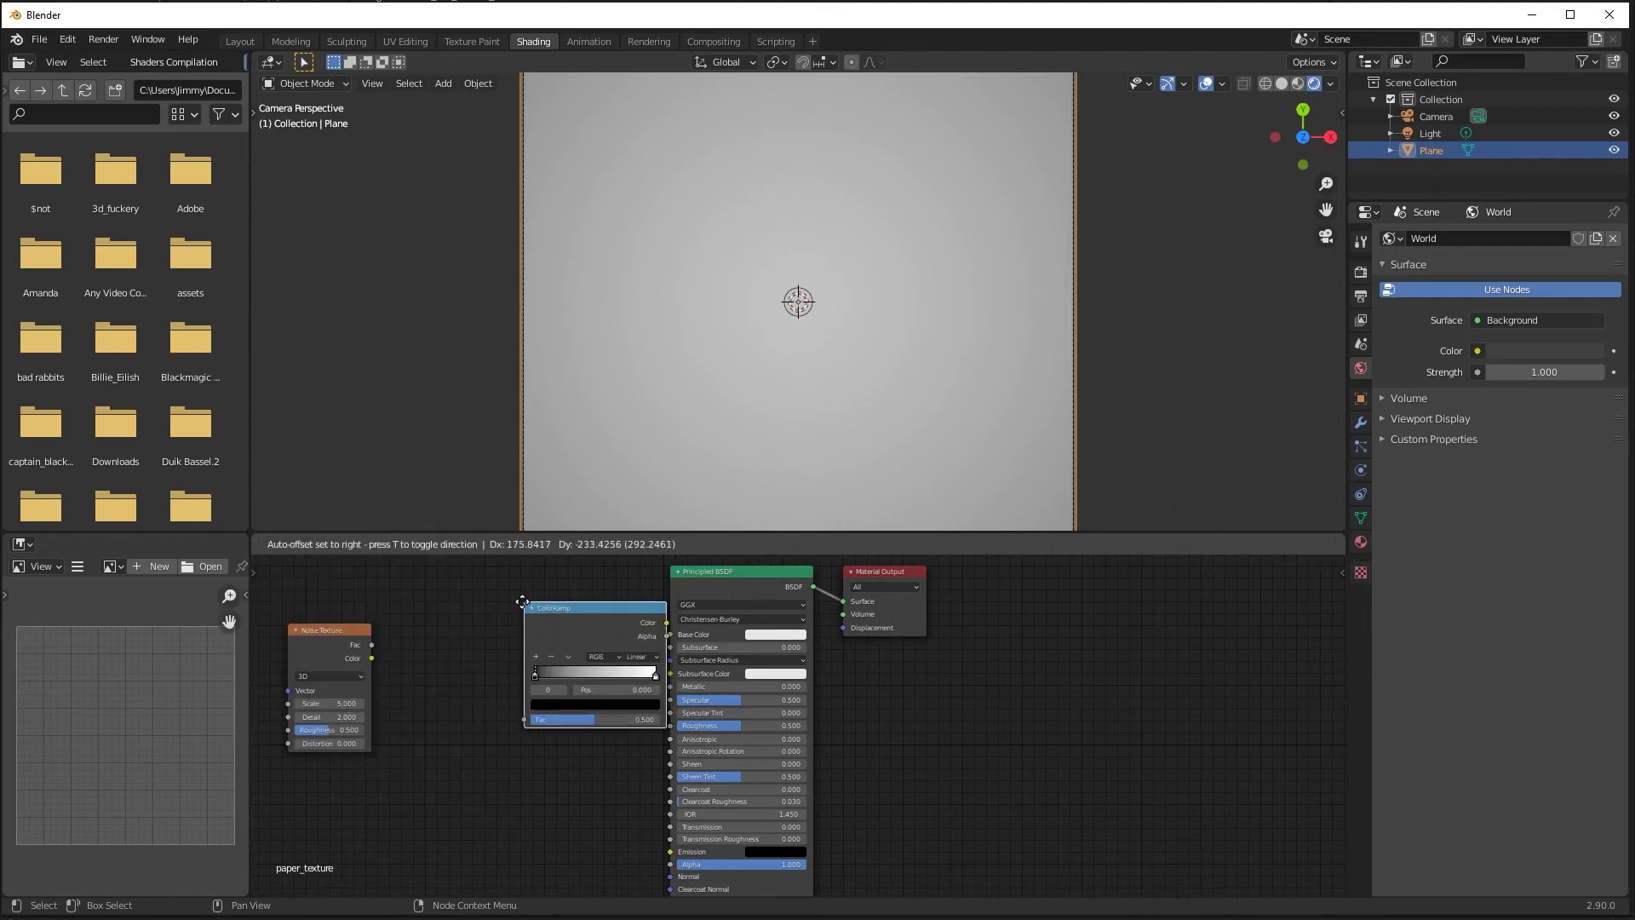
pyautogui.click(423, 619)
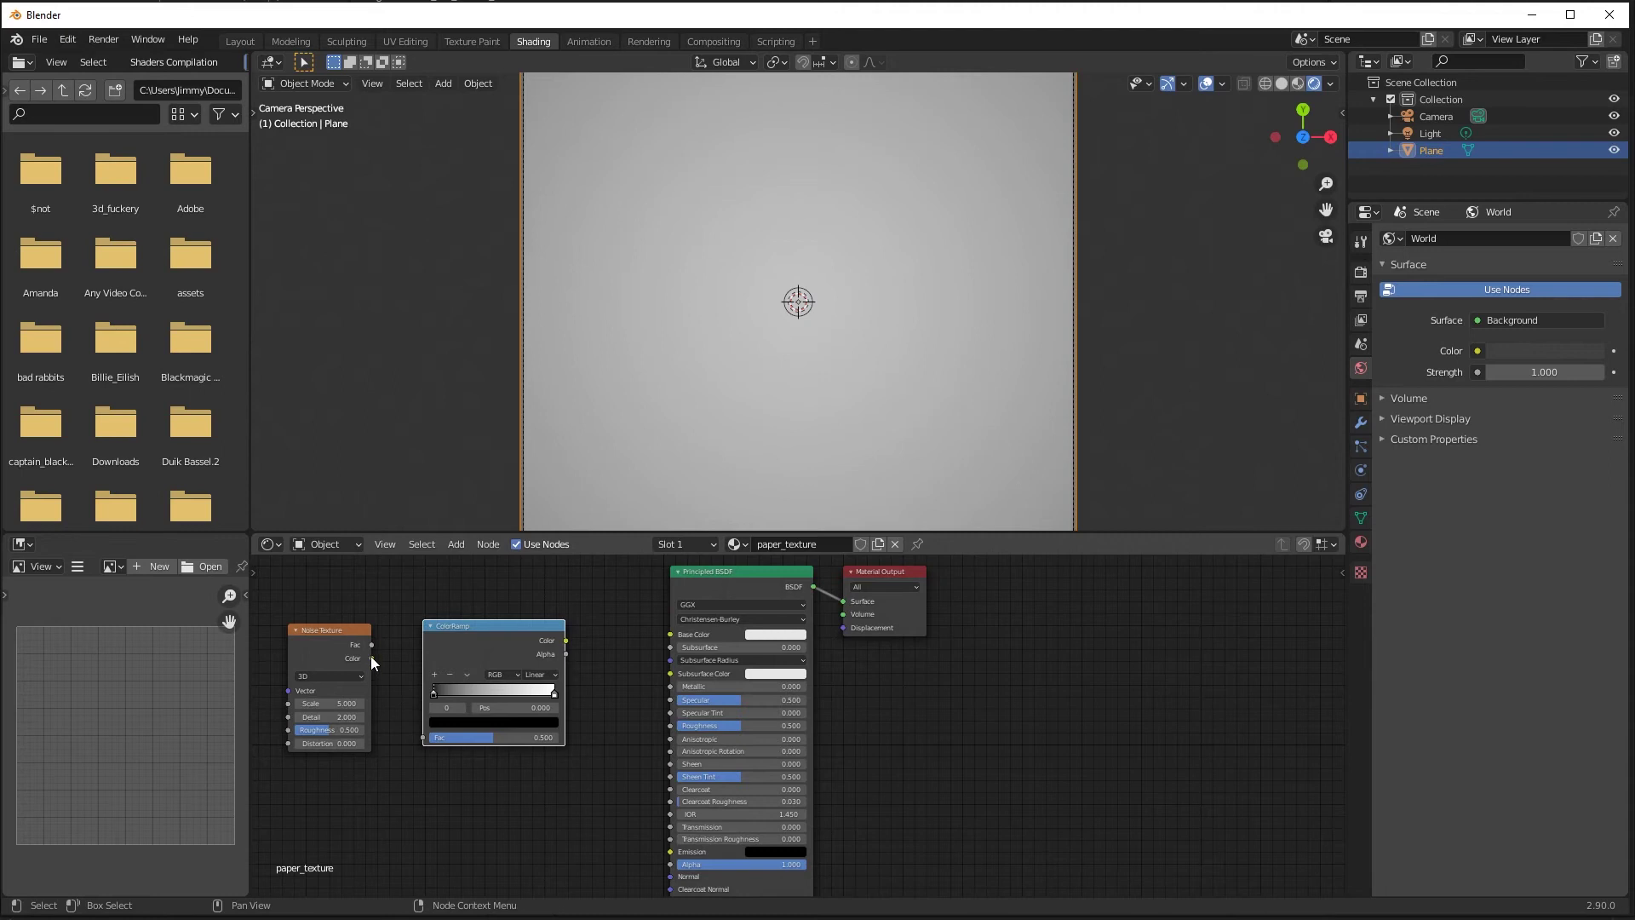
# Step: Connect the Noise Texture's Color output to the Principled BSDF's Base Color and set the noise dimensions to 4D
pyautogui.moveTo(371, 658); pyautogui.dragTo(676, 635)
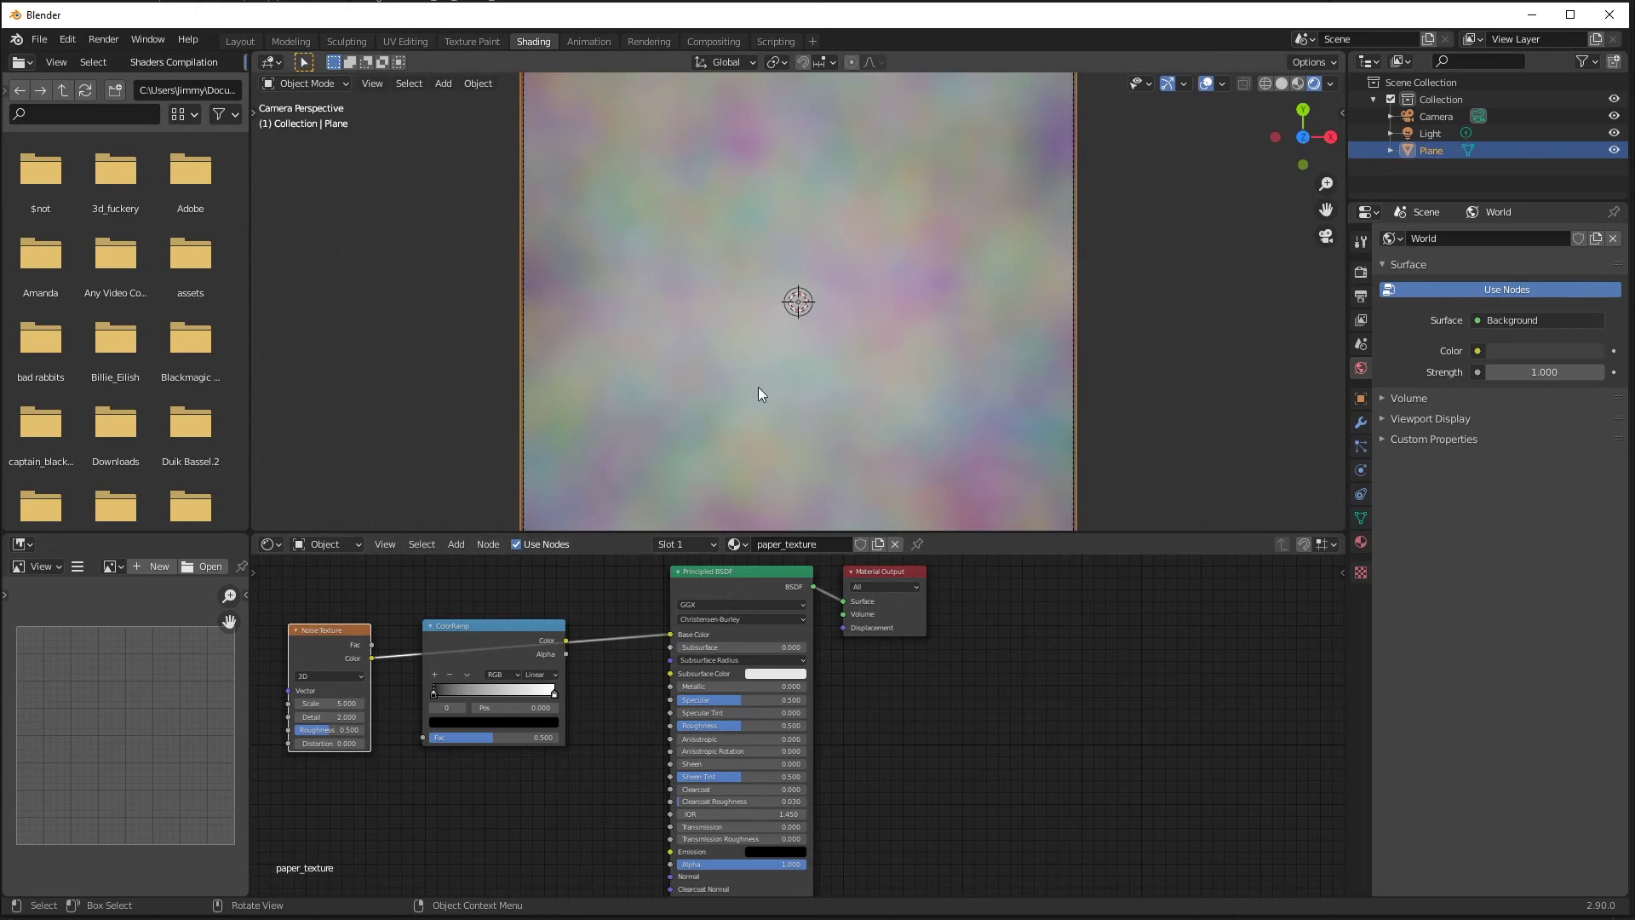
pyautogui.click(357, 677)
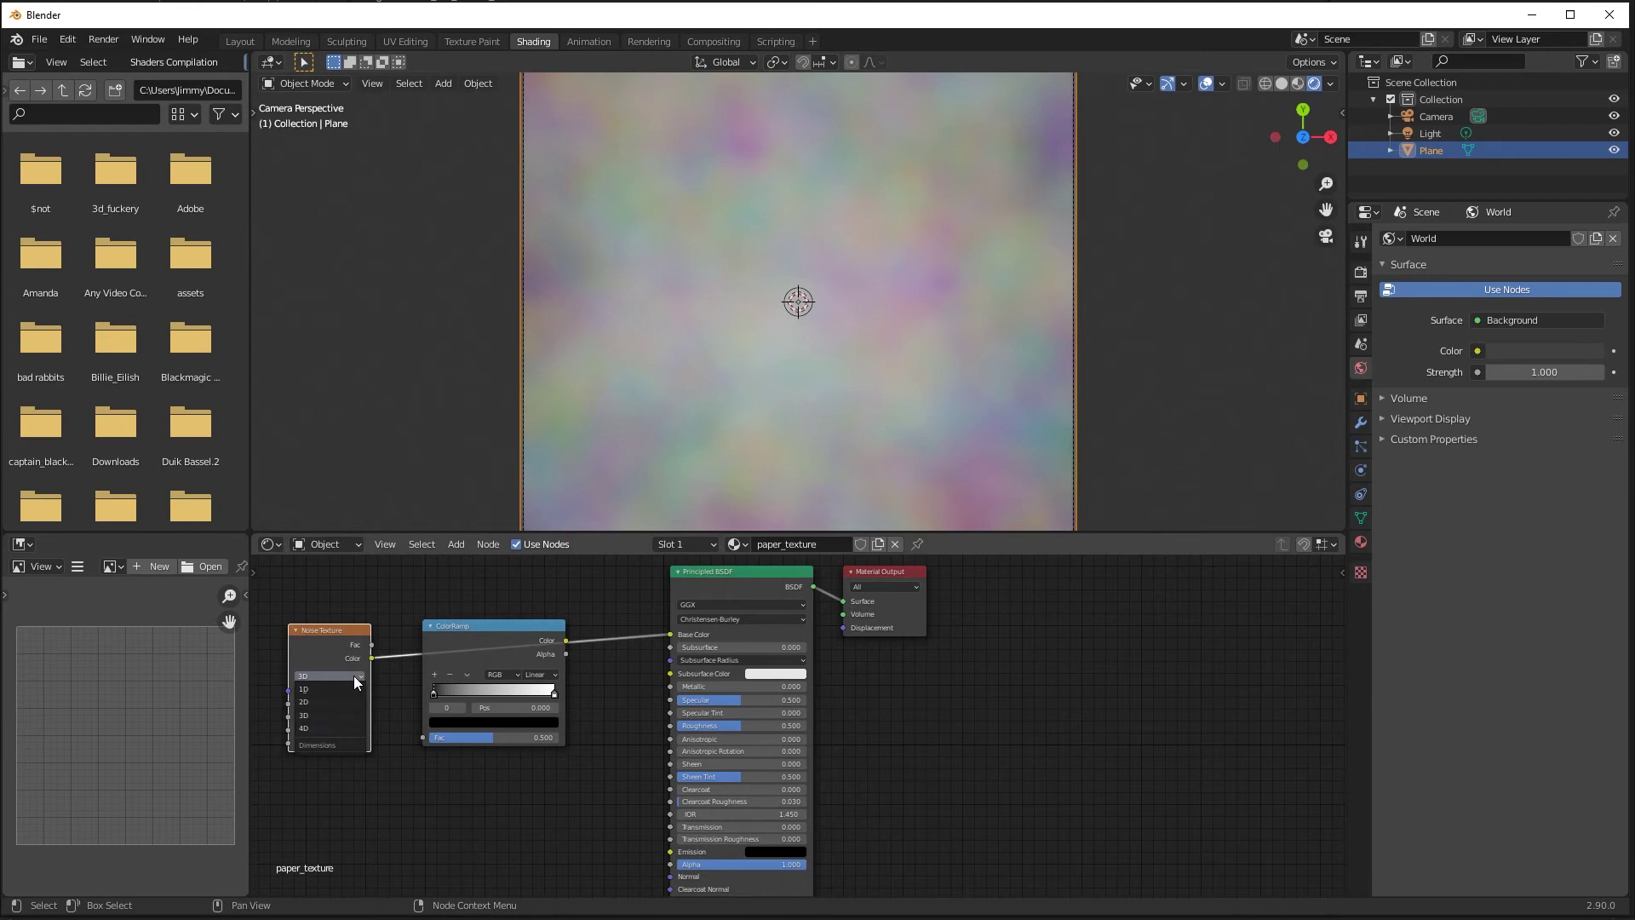
pyautogui.click(336, 727)
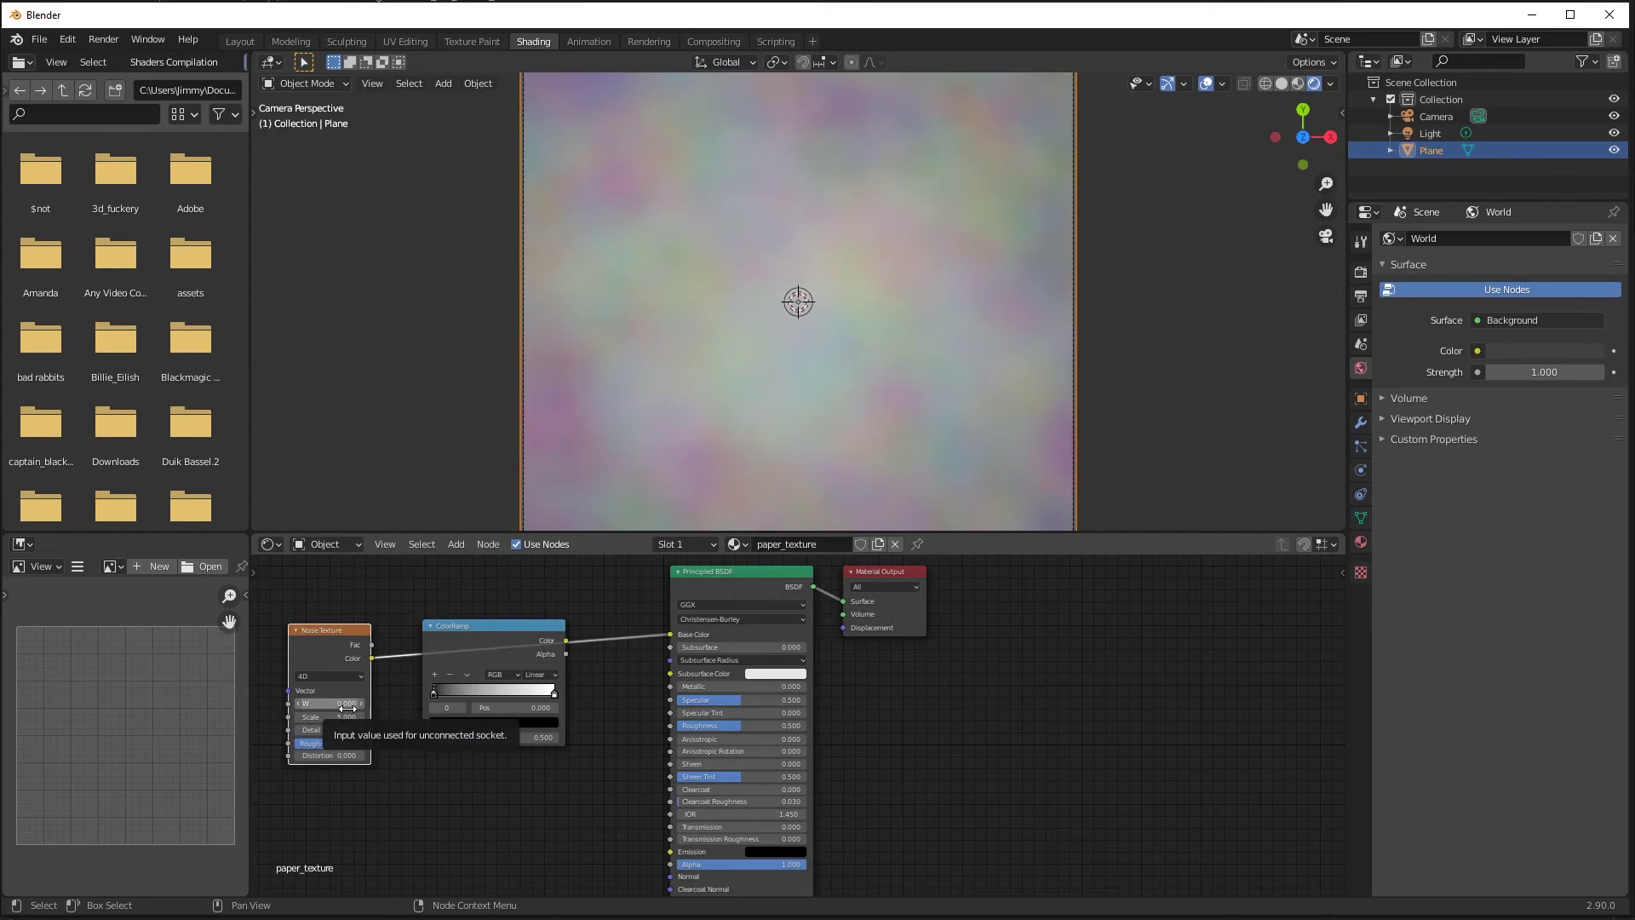
# Step: Wire the noise Fac into the ColorRamp's Fac input and the ColorRamp's Color into Base Color, moving the ColorRamp nearer the shader
pyautogui.moveTo(671, 632); pyautogui.dragTo(428, 737)
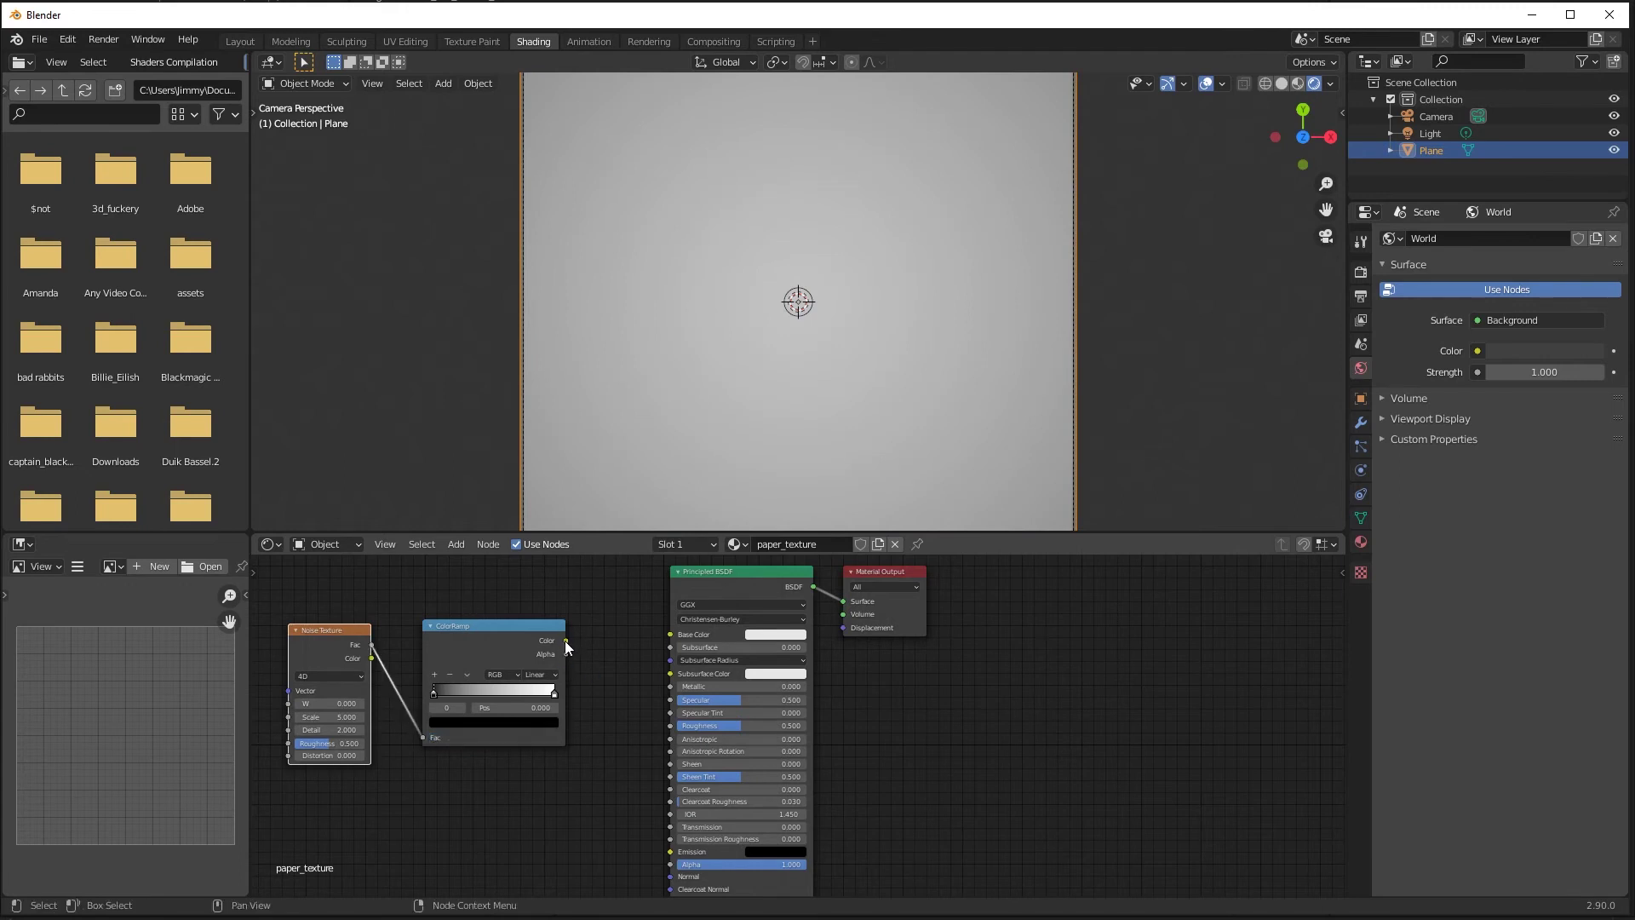
pyautogui.moveTo(566, 640); pyautogui.dragTo(671, 636)
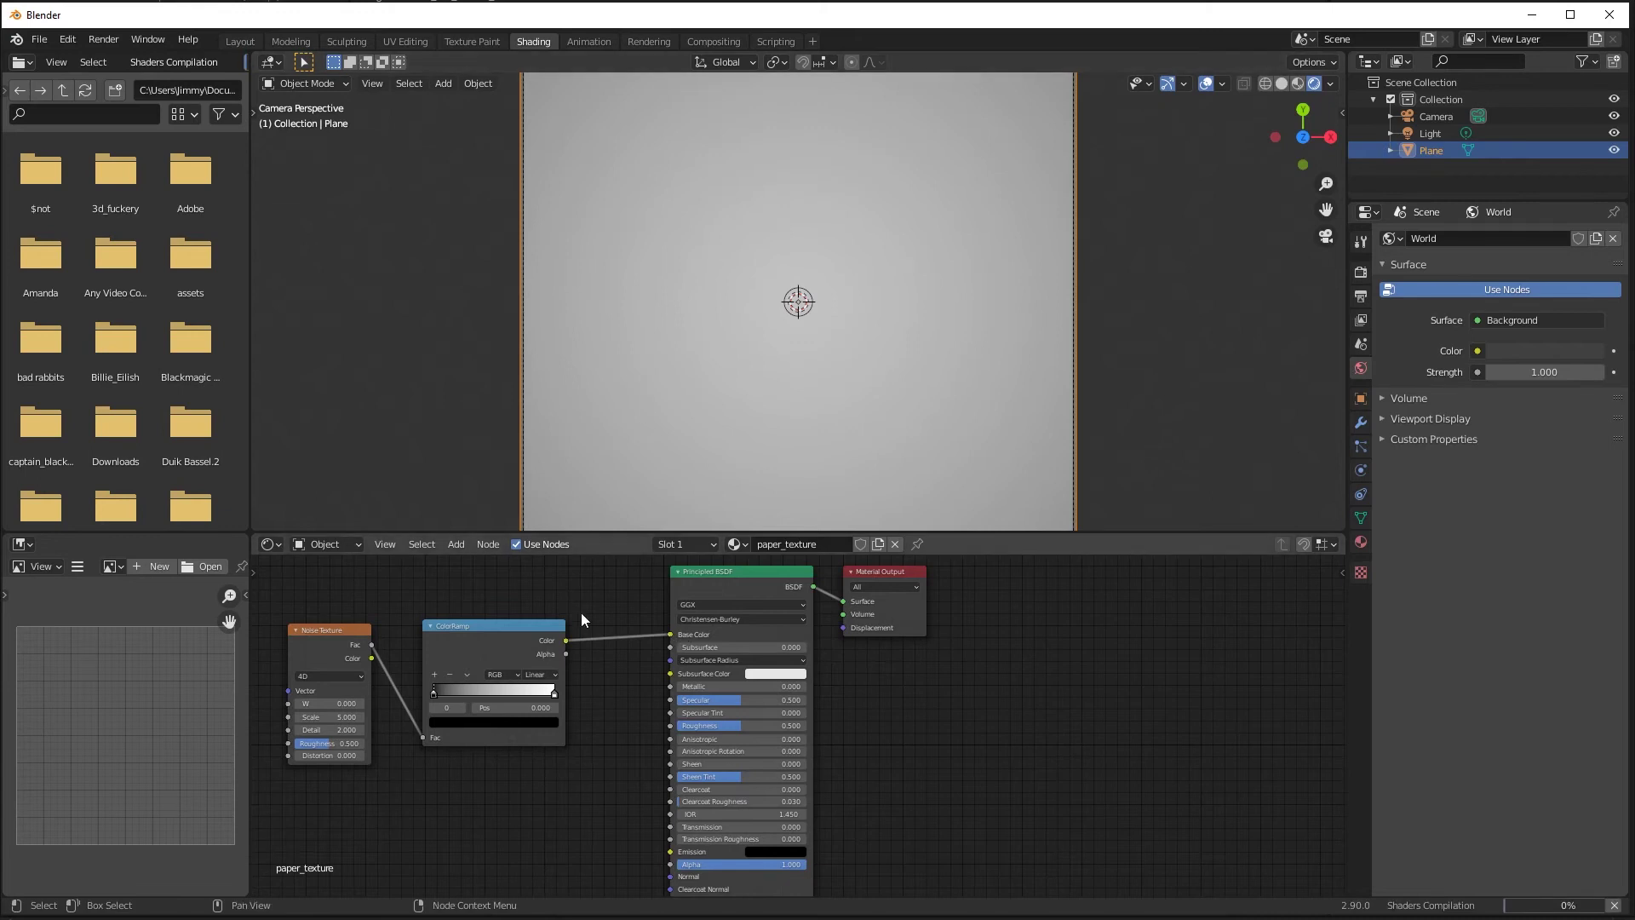
pyautogui.moveTo(496, 627); pyautogui.dragTo(539, 619)
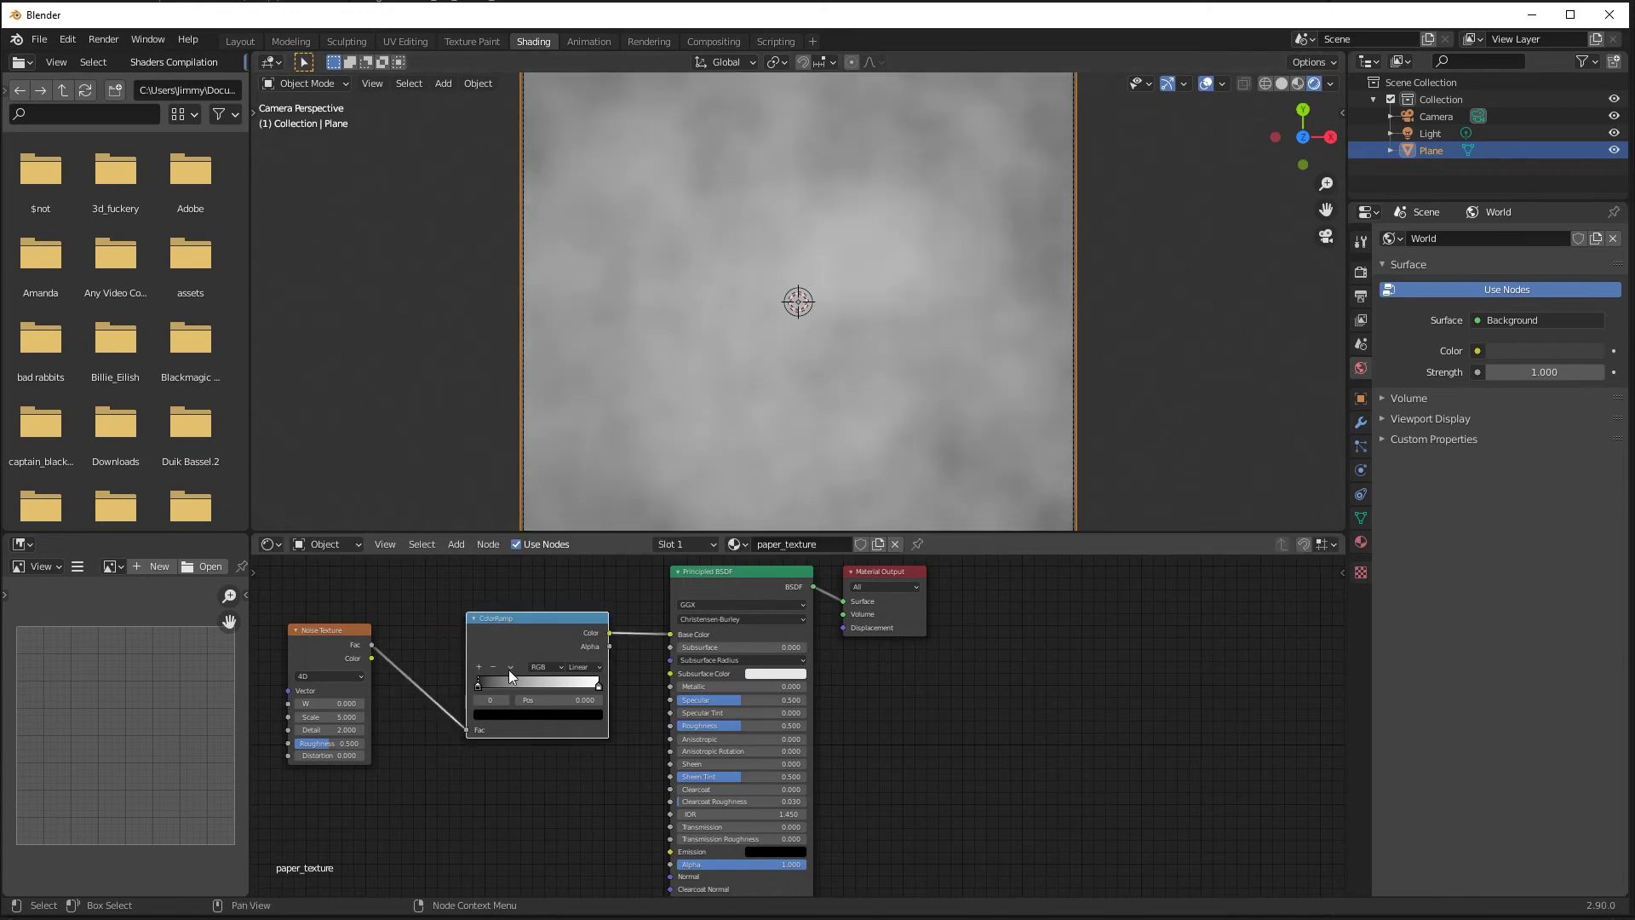
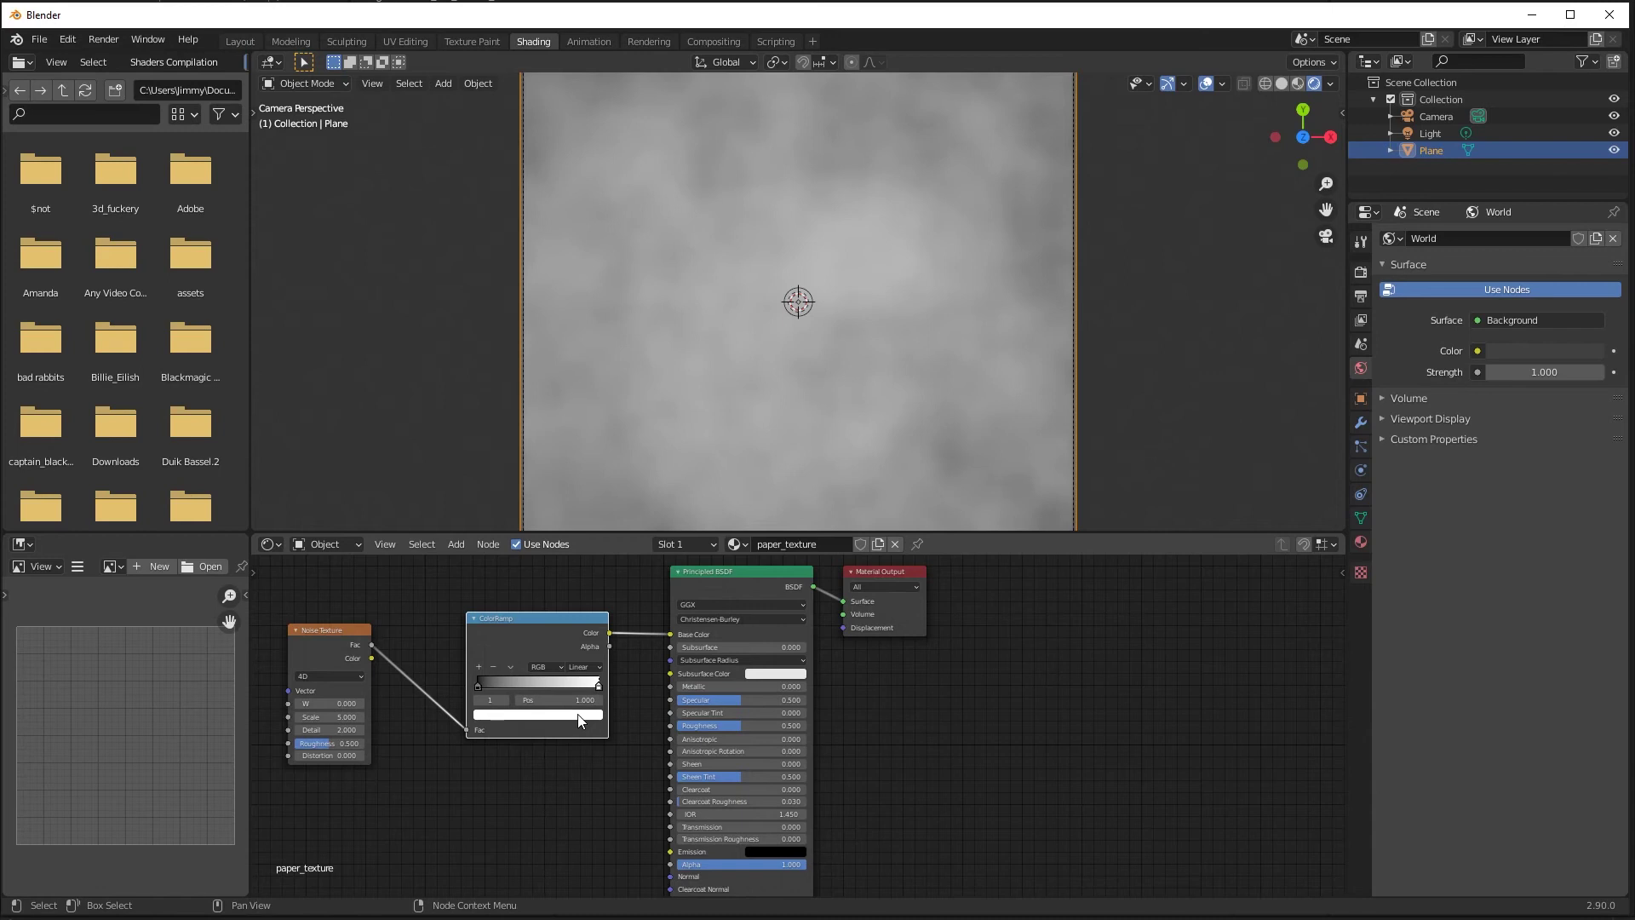
# Step: Recolour the ColorRamp's white stop to a pale warm cream, checking it against the botanical reference image in Photos
pyautogui.click(578, 720)
pyautogui.click(522, 591)
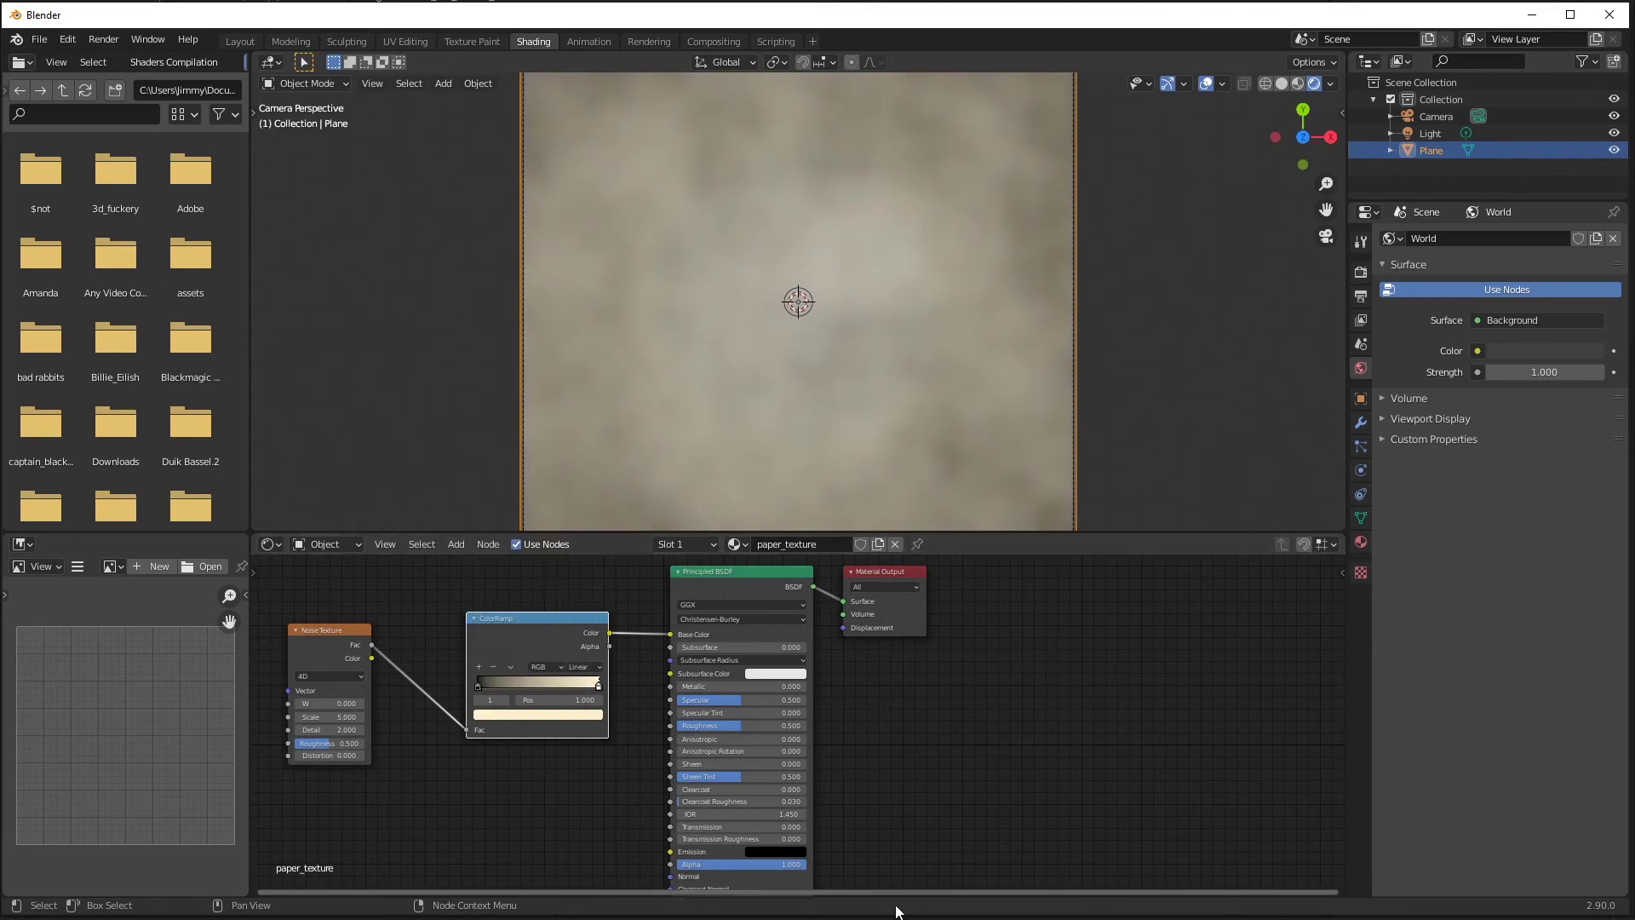
pyautogui.hotkey('alt', 'Tab')
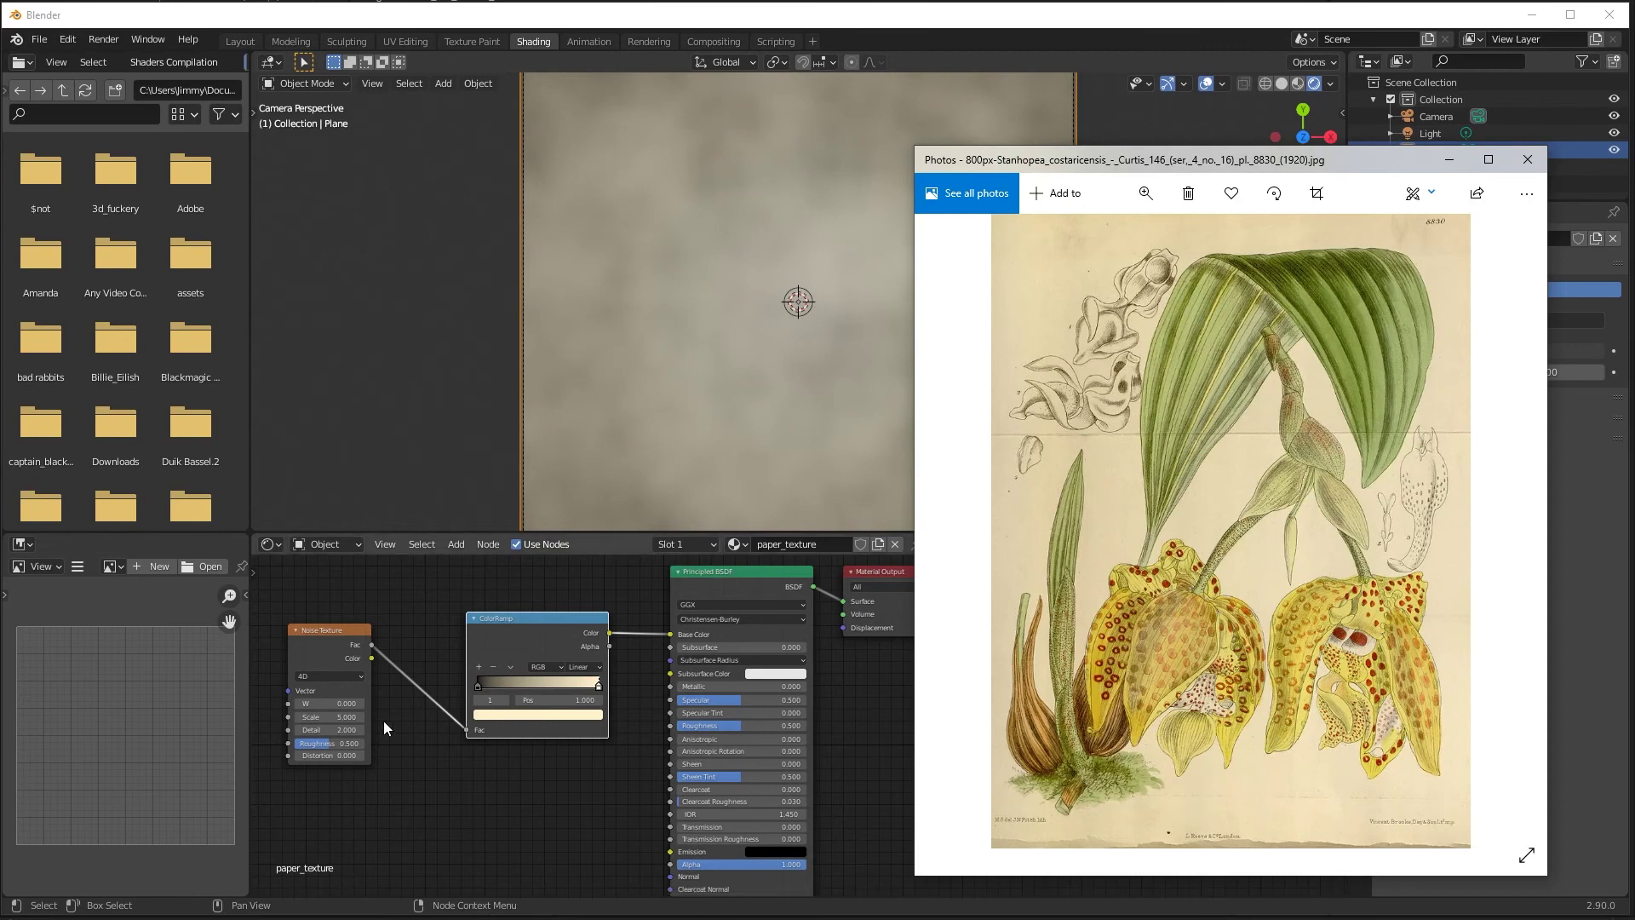
pyautogui.click(560, 715)
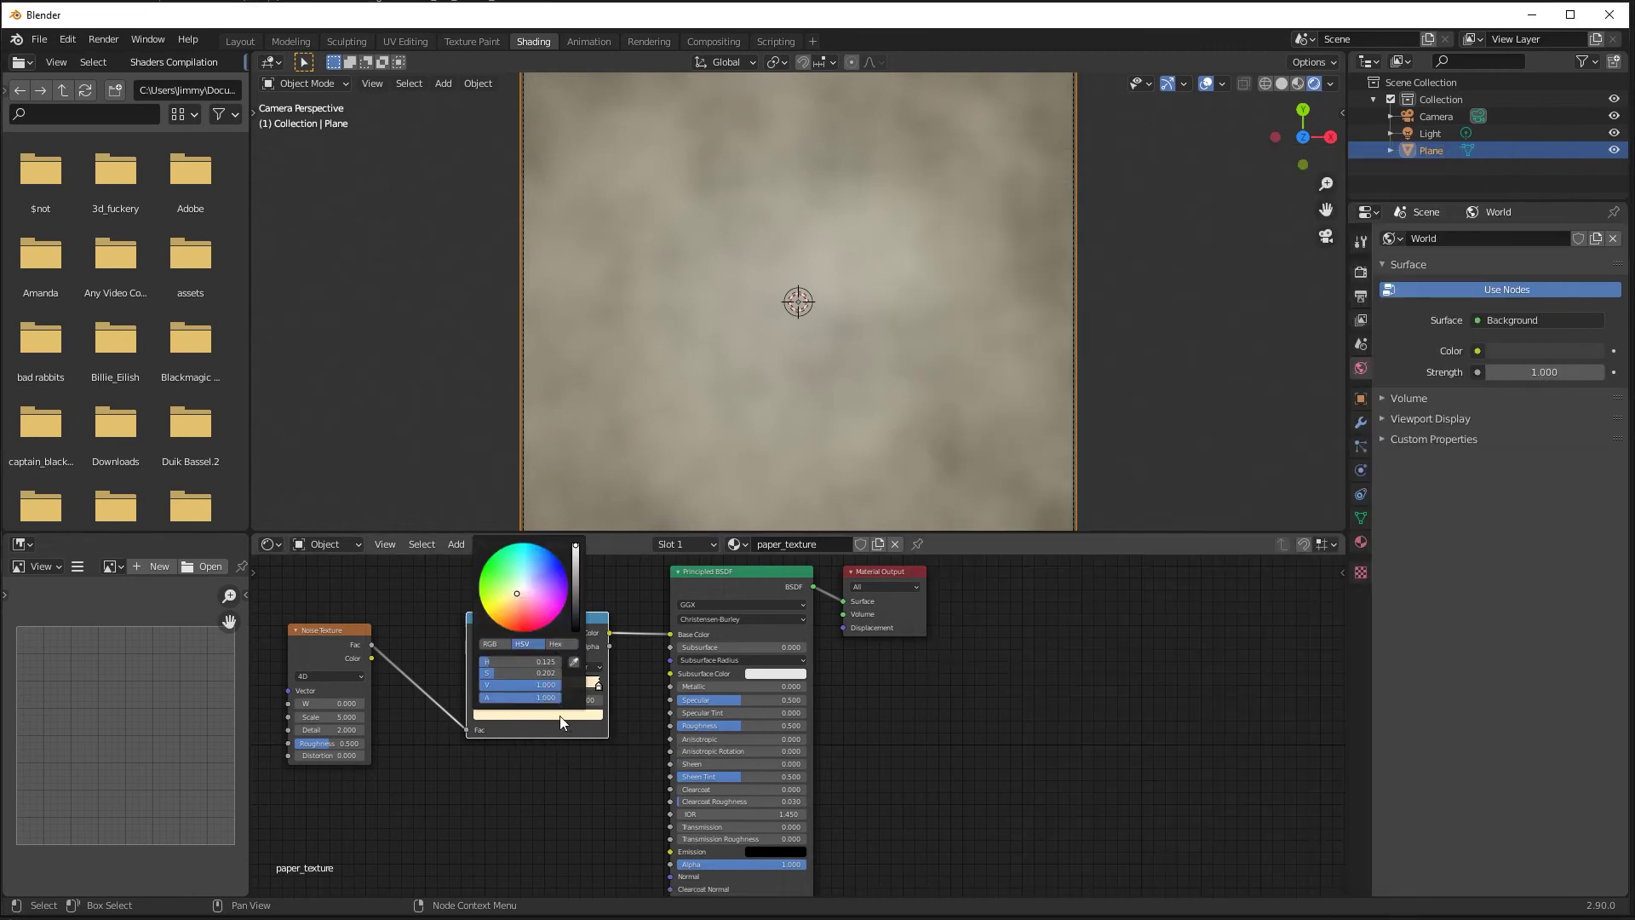
pyautogui.click(513, 596)
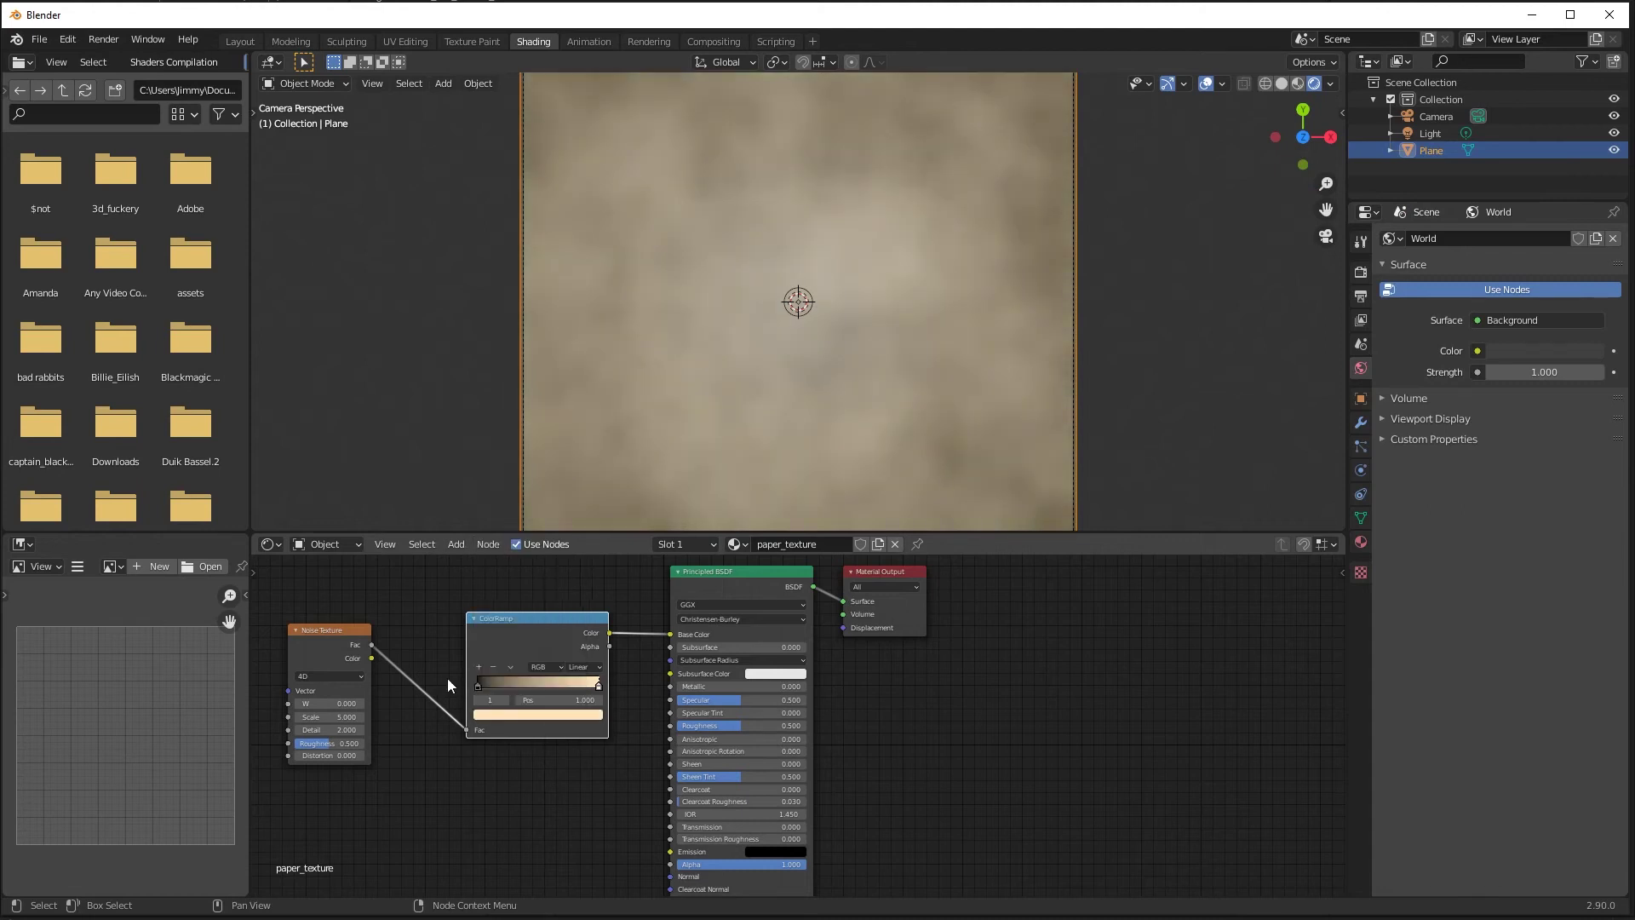
# Step: Recolour the ColorRamp's black stop to a dark brown
pyautogui.click(477, 686)
pyautogui.click(487, 712)
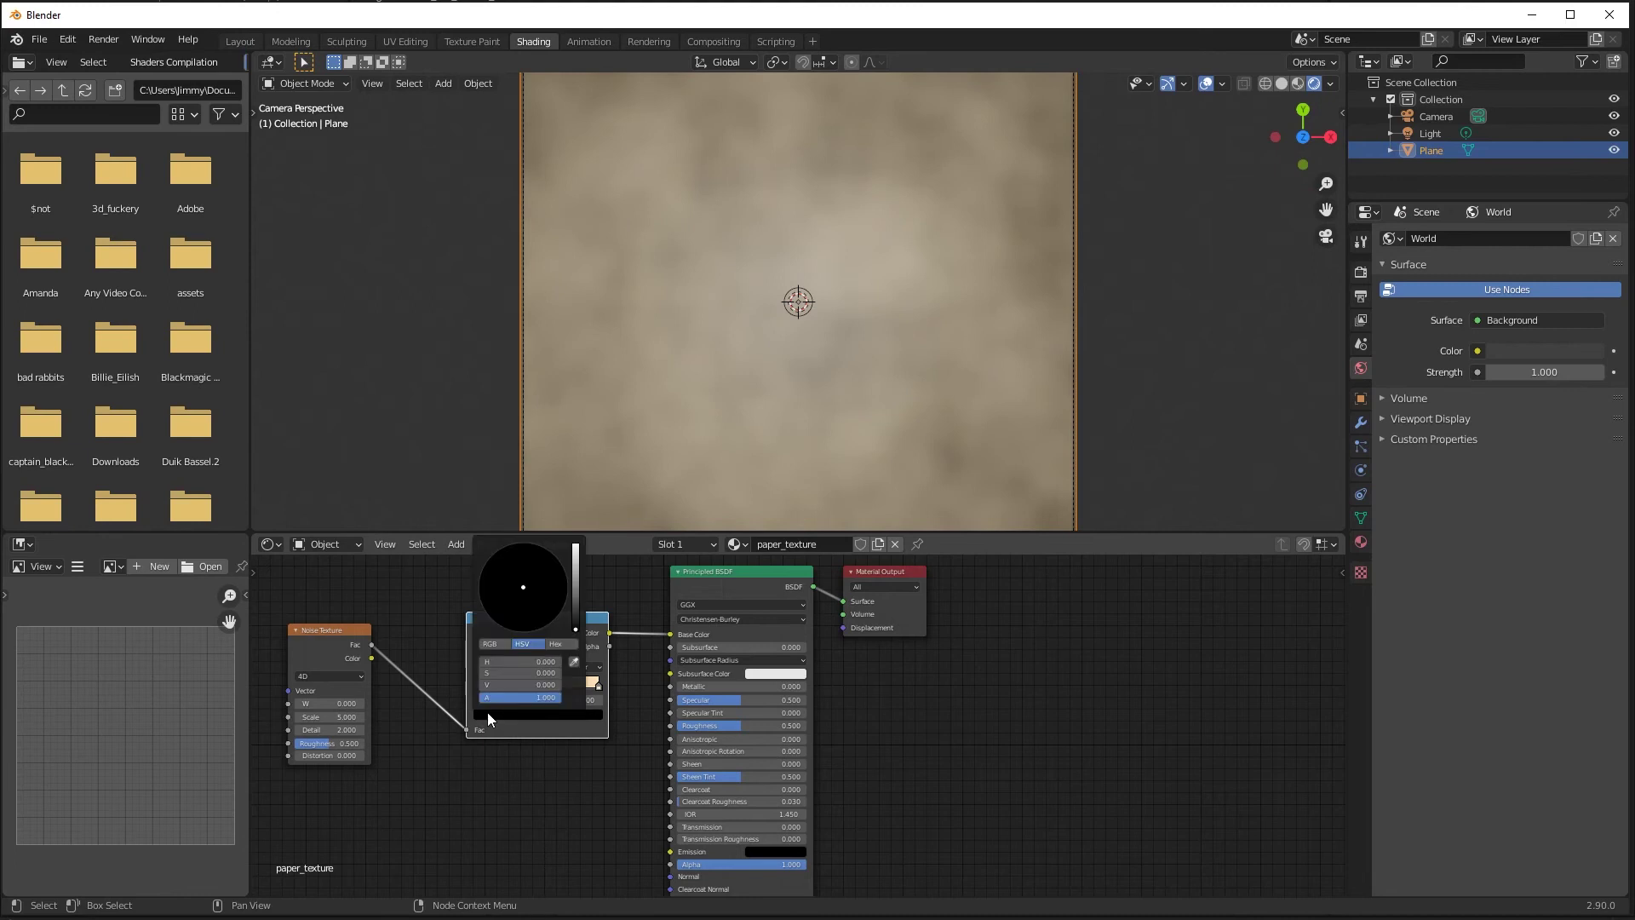
pyautogui.moveTo(564, 623)
pyautogui.mouseDown()
pyautogui.moveTo(576, 552)
pyautogui.moveTo(513, 604)
pyautogui.mouseUp()
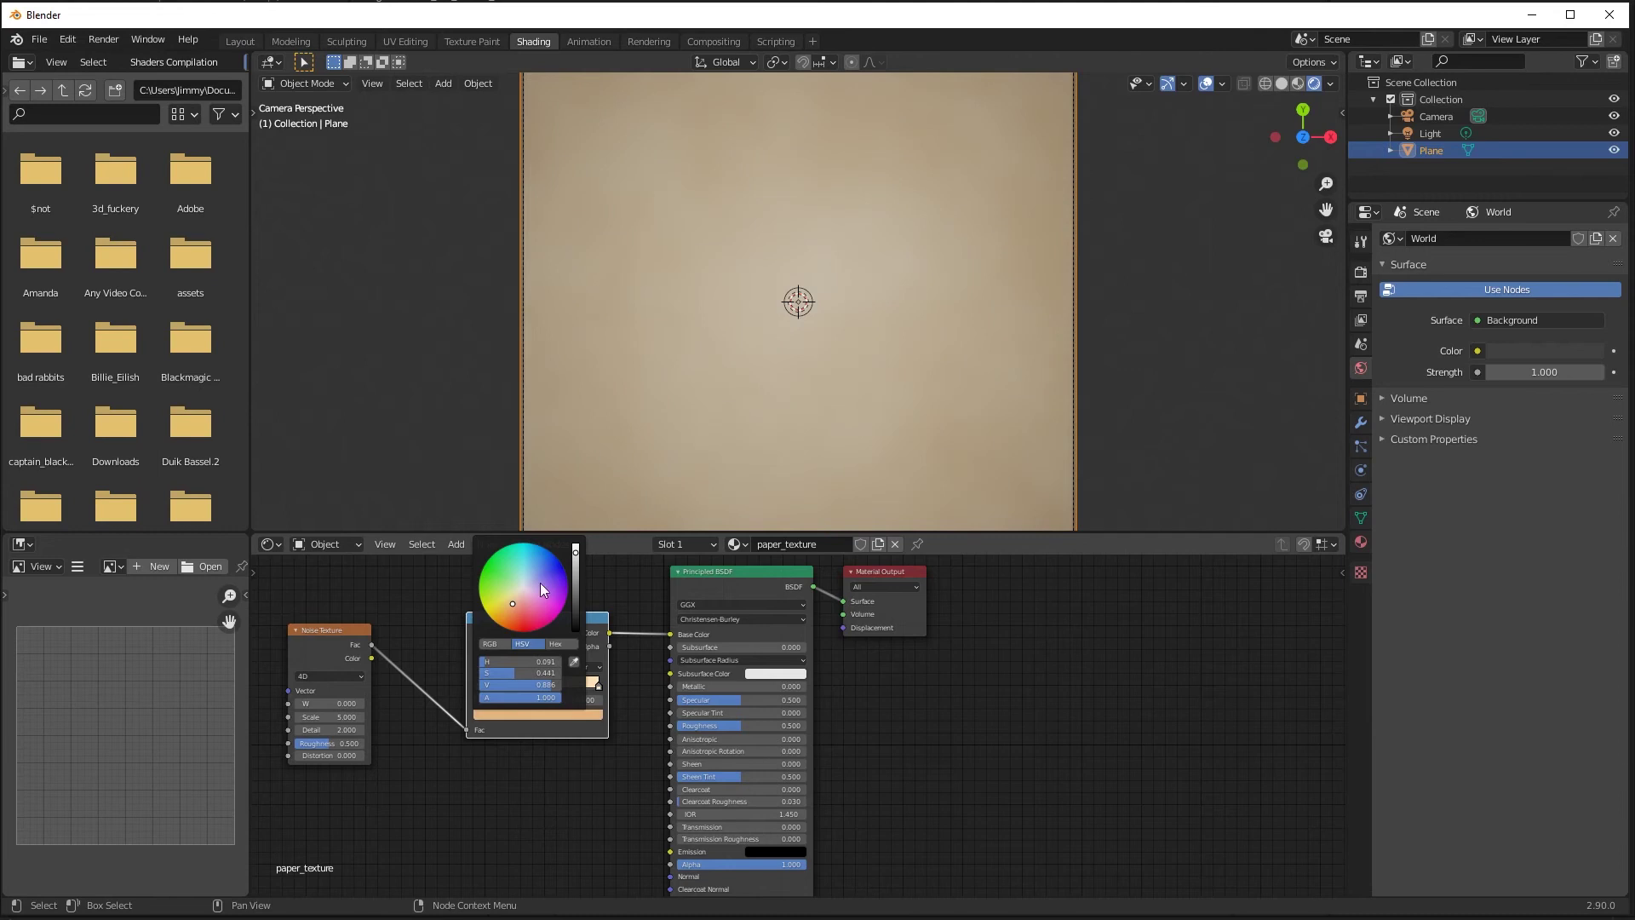
pyautogui.moveTo(576, 553); pyautogui.dragTo(576, 600)
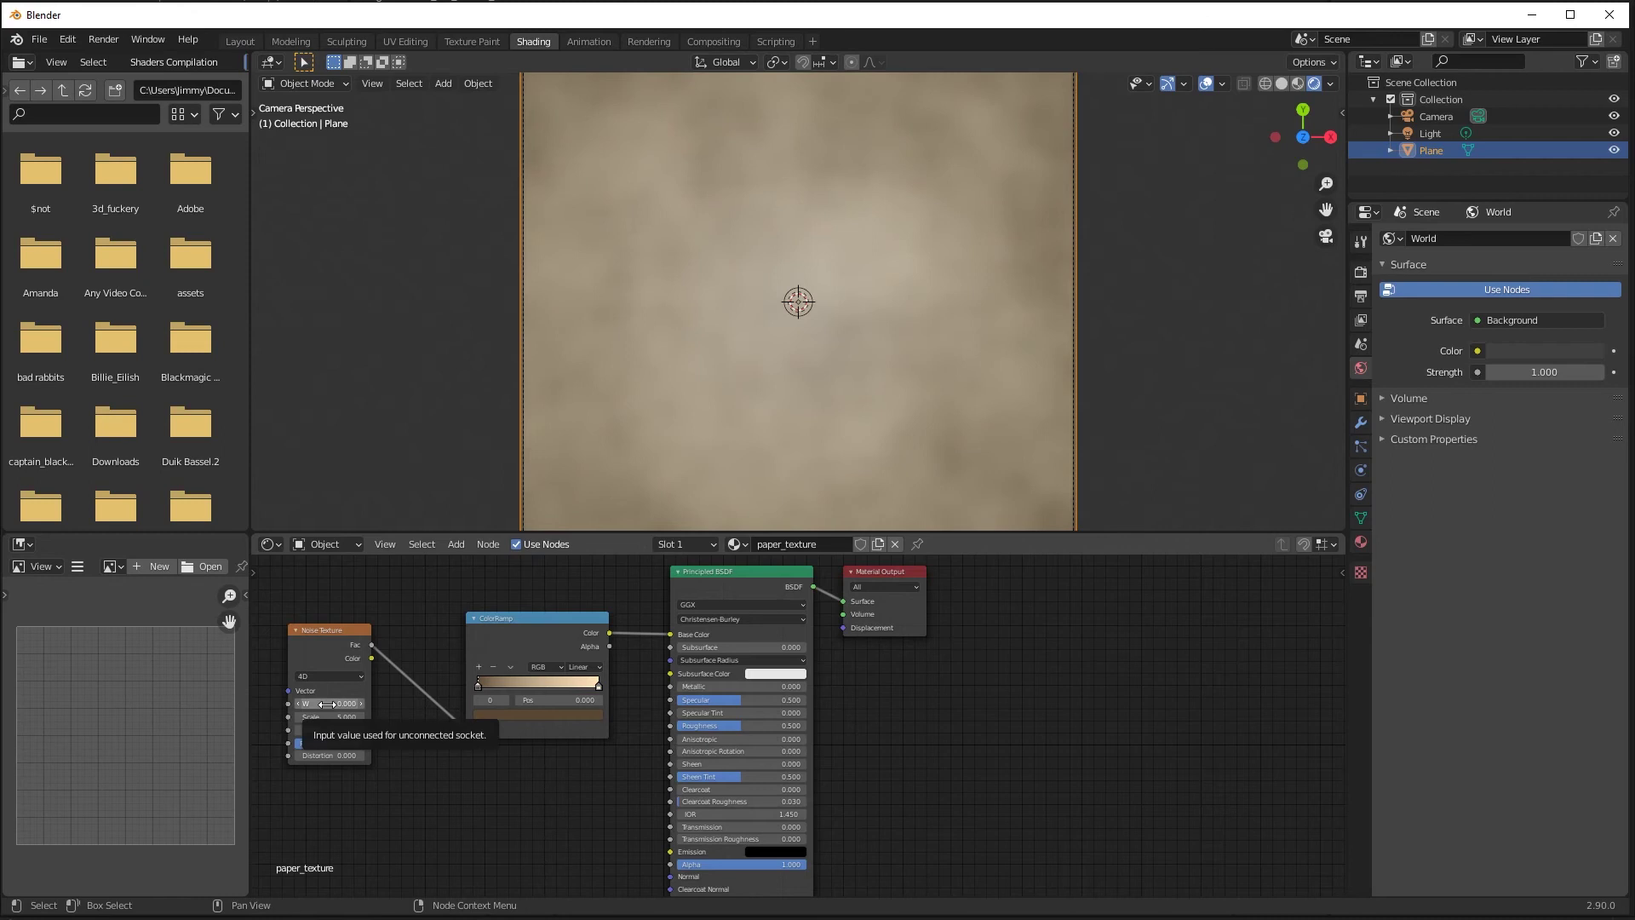
# Step: Set the Noise Texture's W to about 9.3 and its Scale to 100
pyautogui.moveTo(333, 704); pyautogui.dragTo(435, 704)
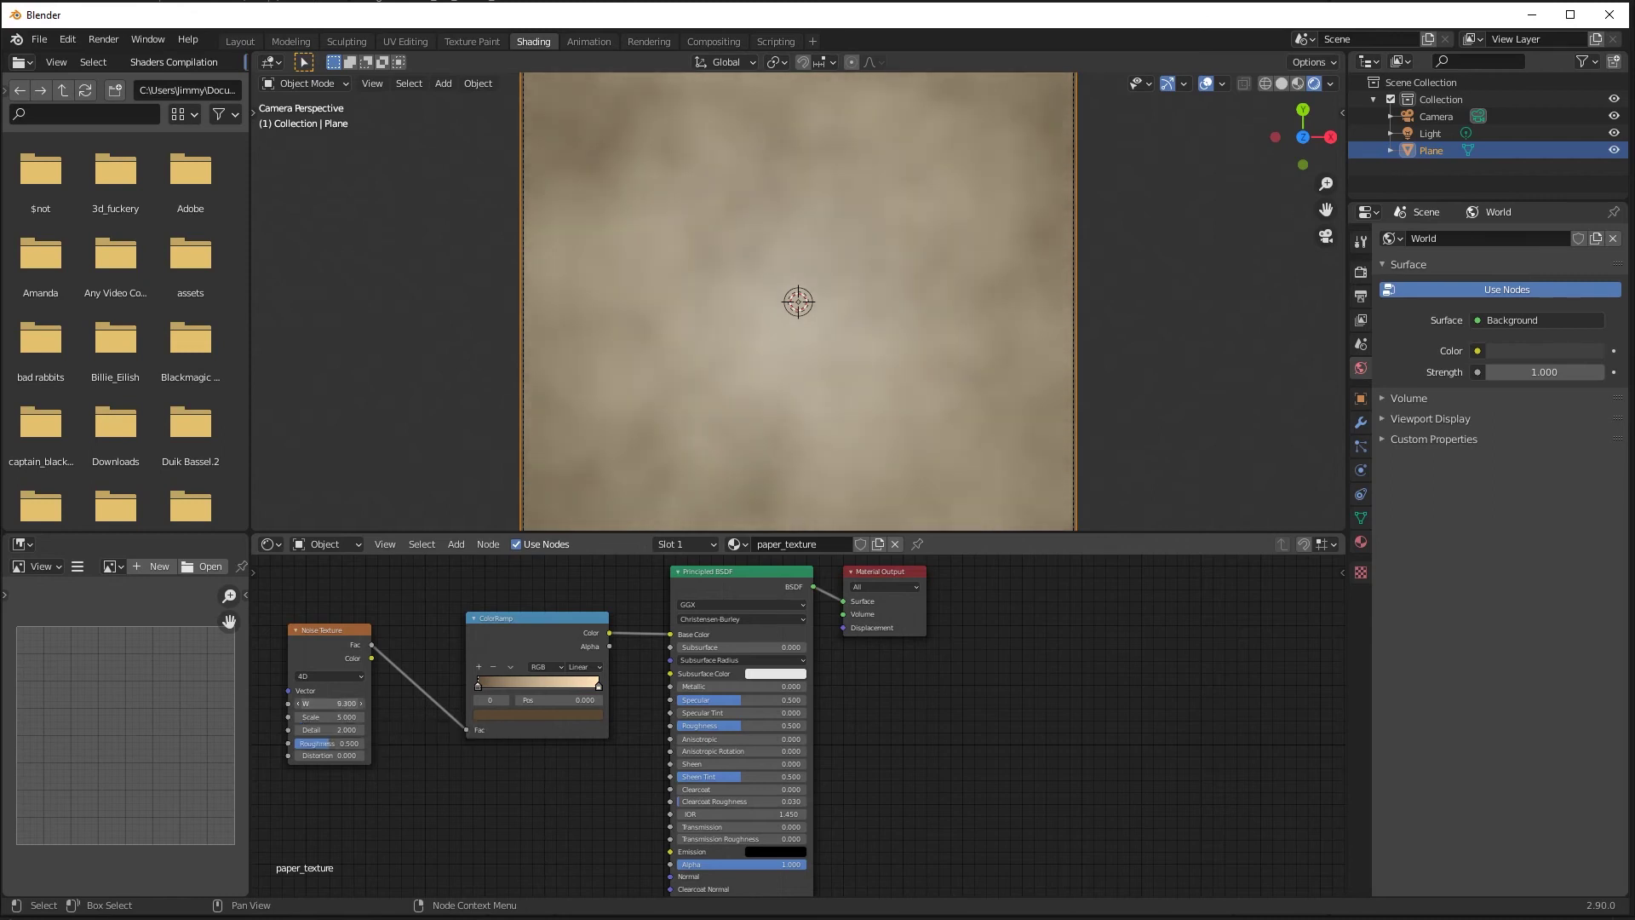
pyautogui.click(319, 716)
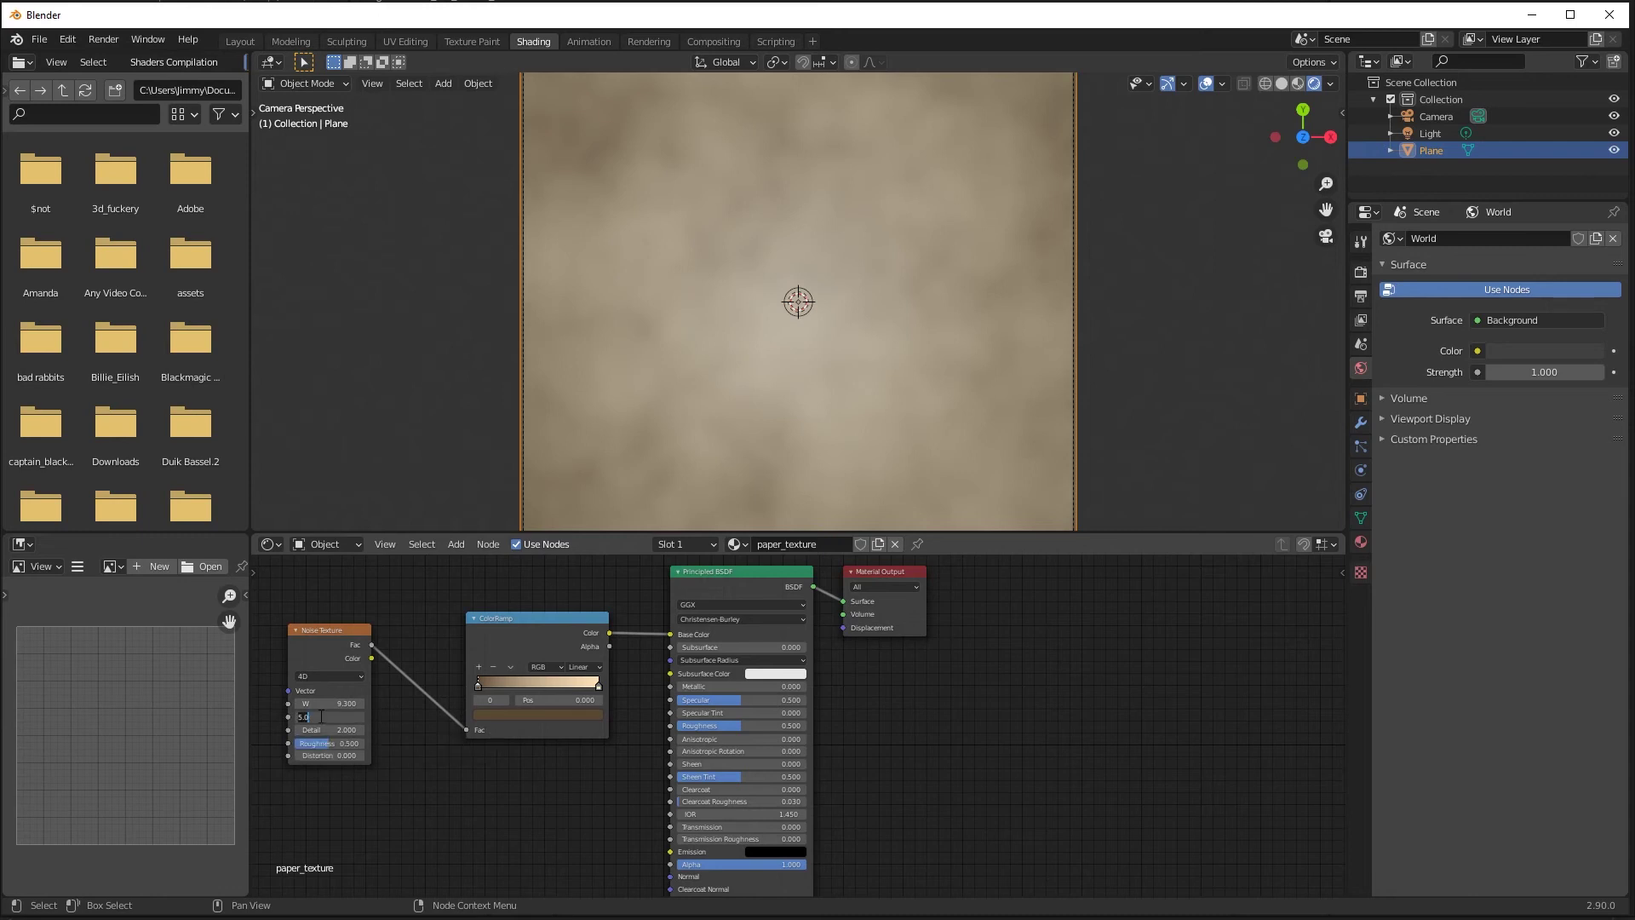
pyautogui.write('100')
pyautogui.press('Return')
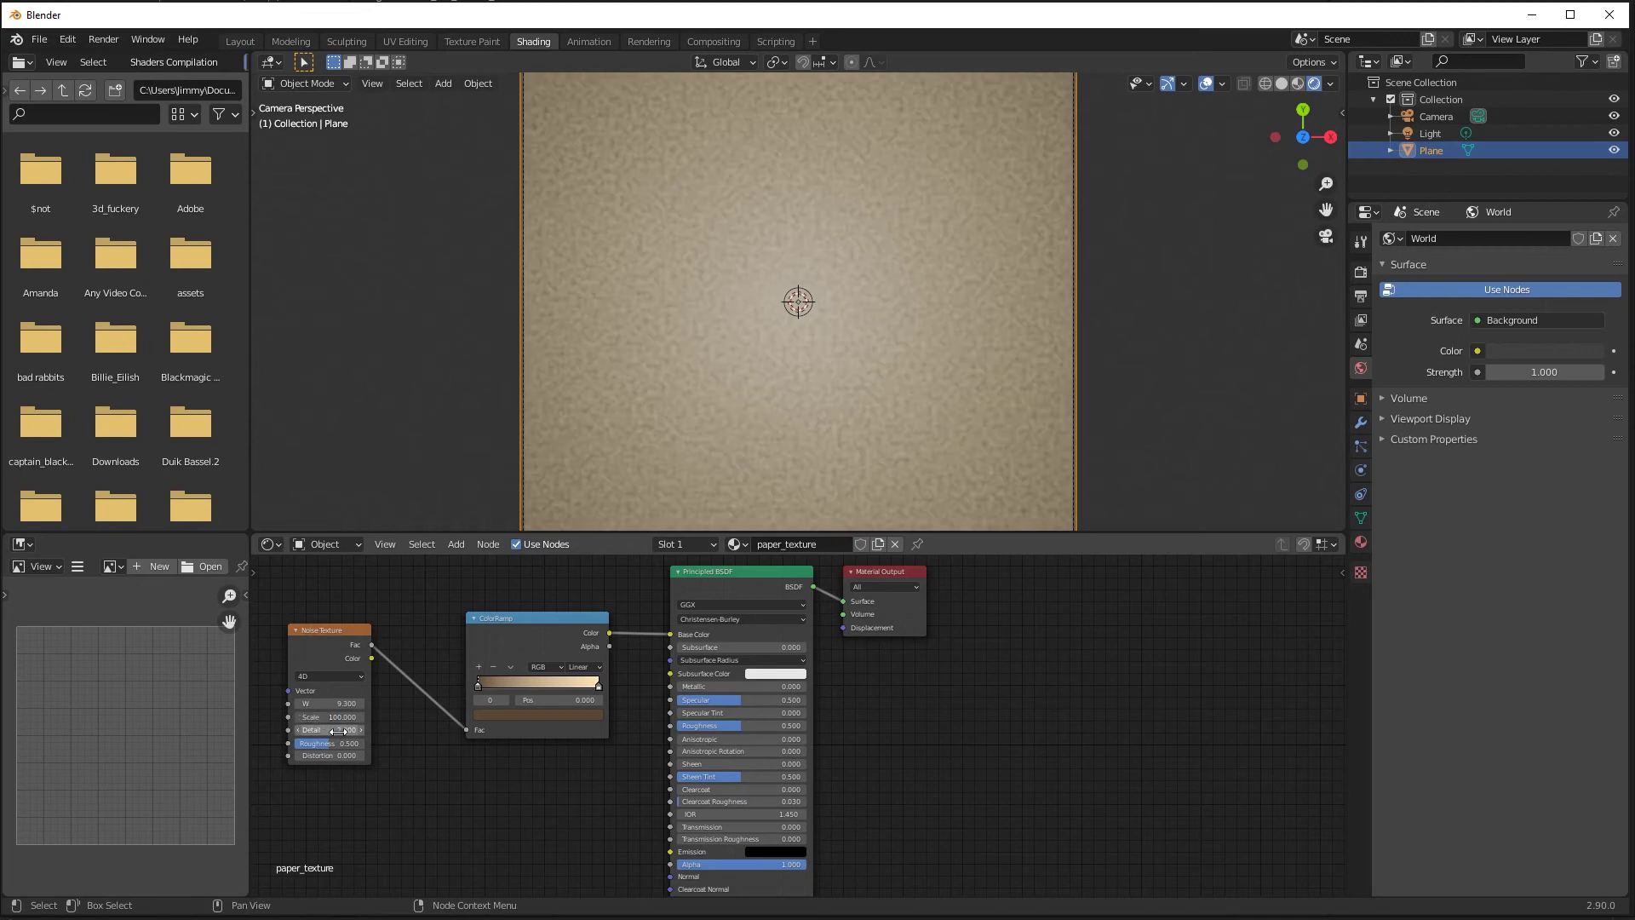
# Step: Set the Noise Texture's Detail to 16 and its Roughness to about 0.735, checking the grain on the plane
pyautogui.moveTo(335, 730); pyautogui.dragTo(335, 729)
pyautogui.moveTo(335, 743); pyautogui.dragTo(335, 743)
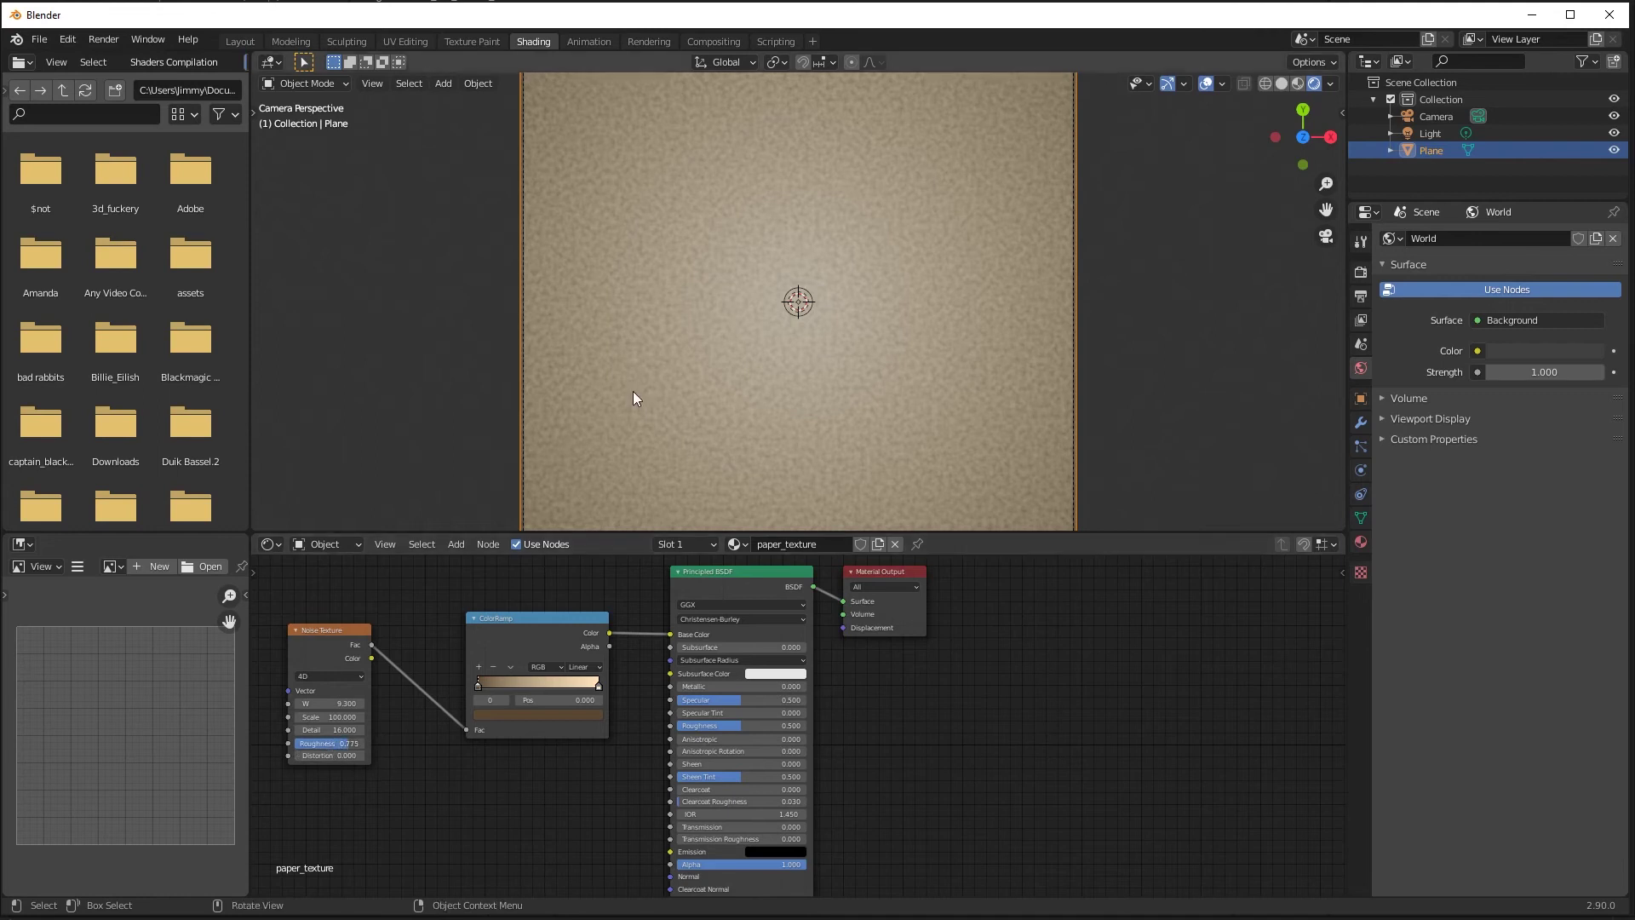
pyautogui.scroll(5, 631, 397)
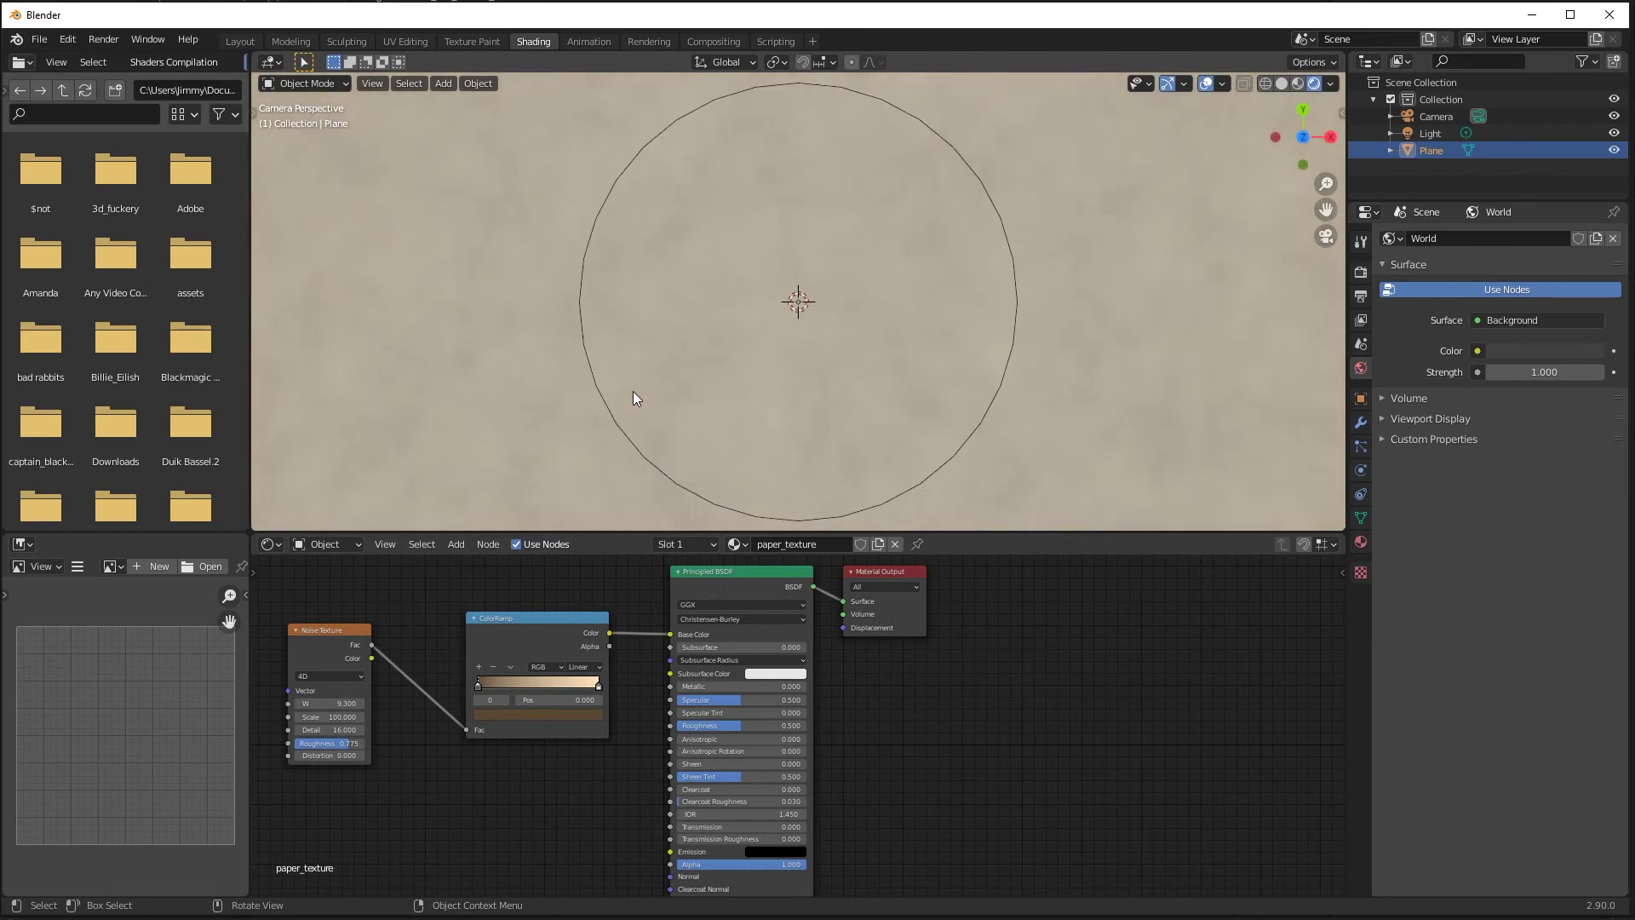
pyautogui.scroll(-2, 632, 398)
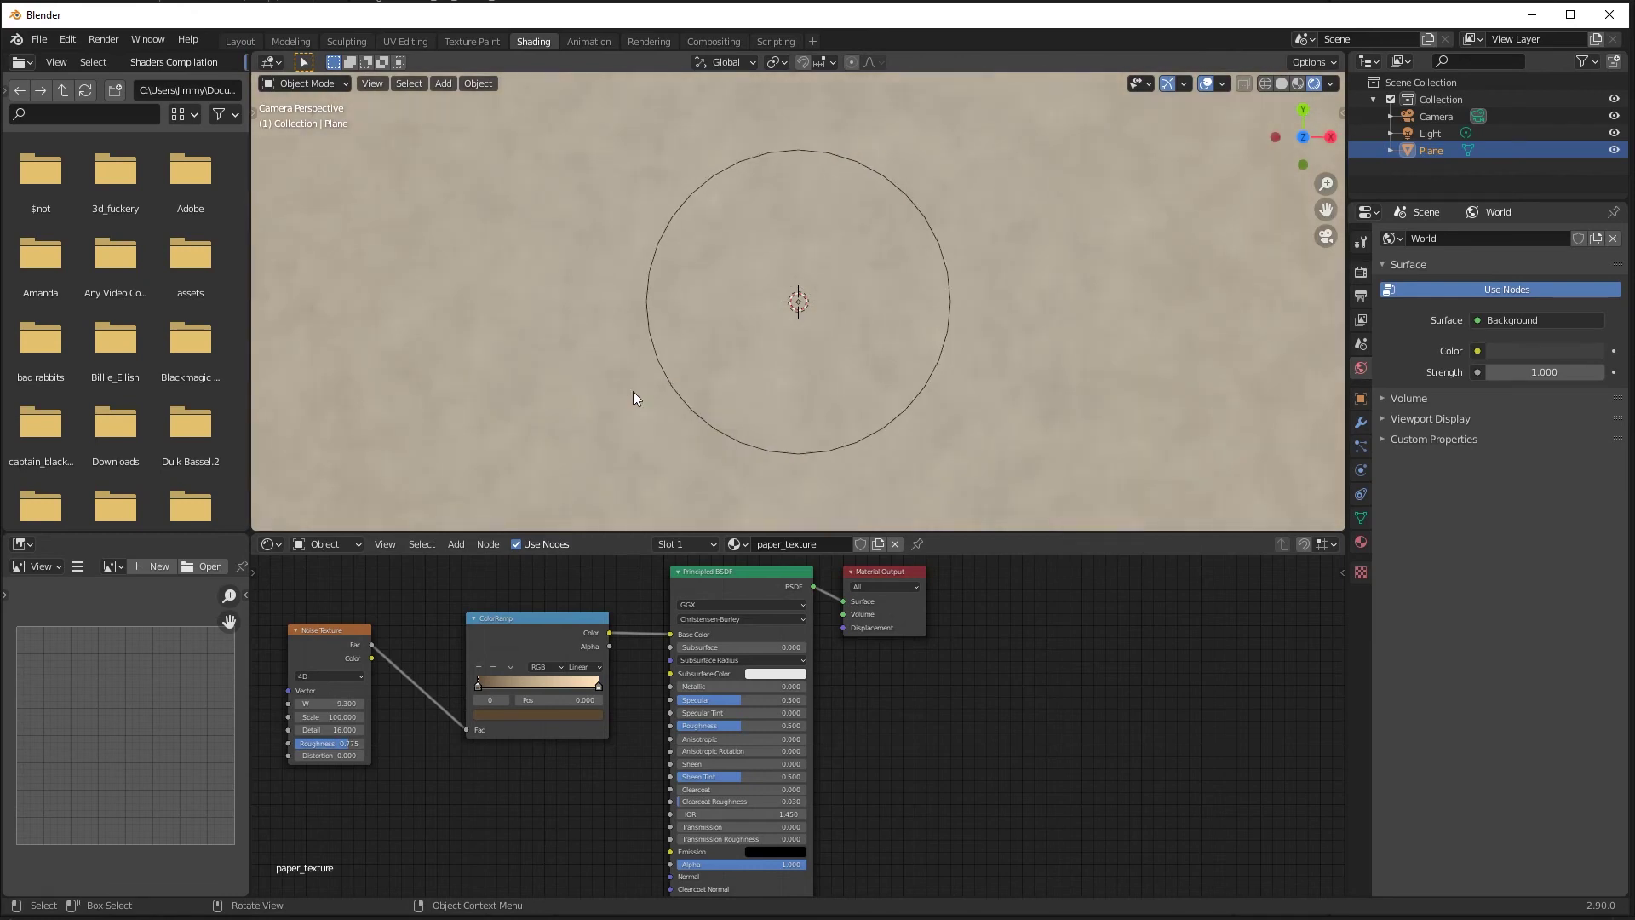
pyautogui.moveTo(332, 747); pyautogui.dragTo(343, 748)
pyautogui.scroll(-5, 534, 353)
pyautogui.scroll(-2, 762, 494)
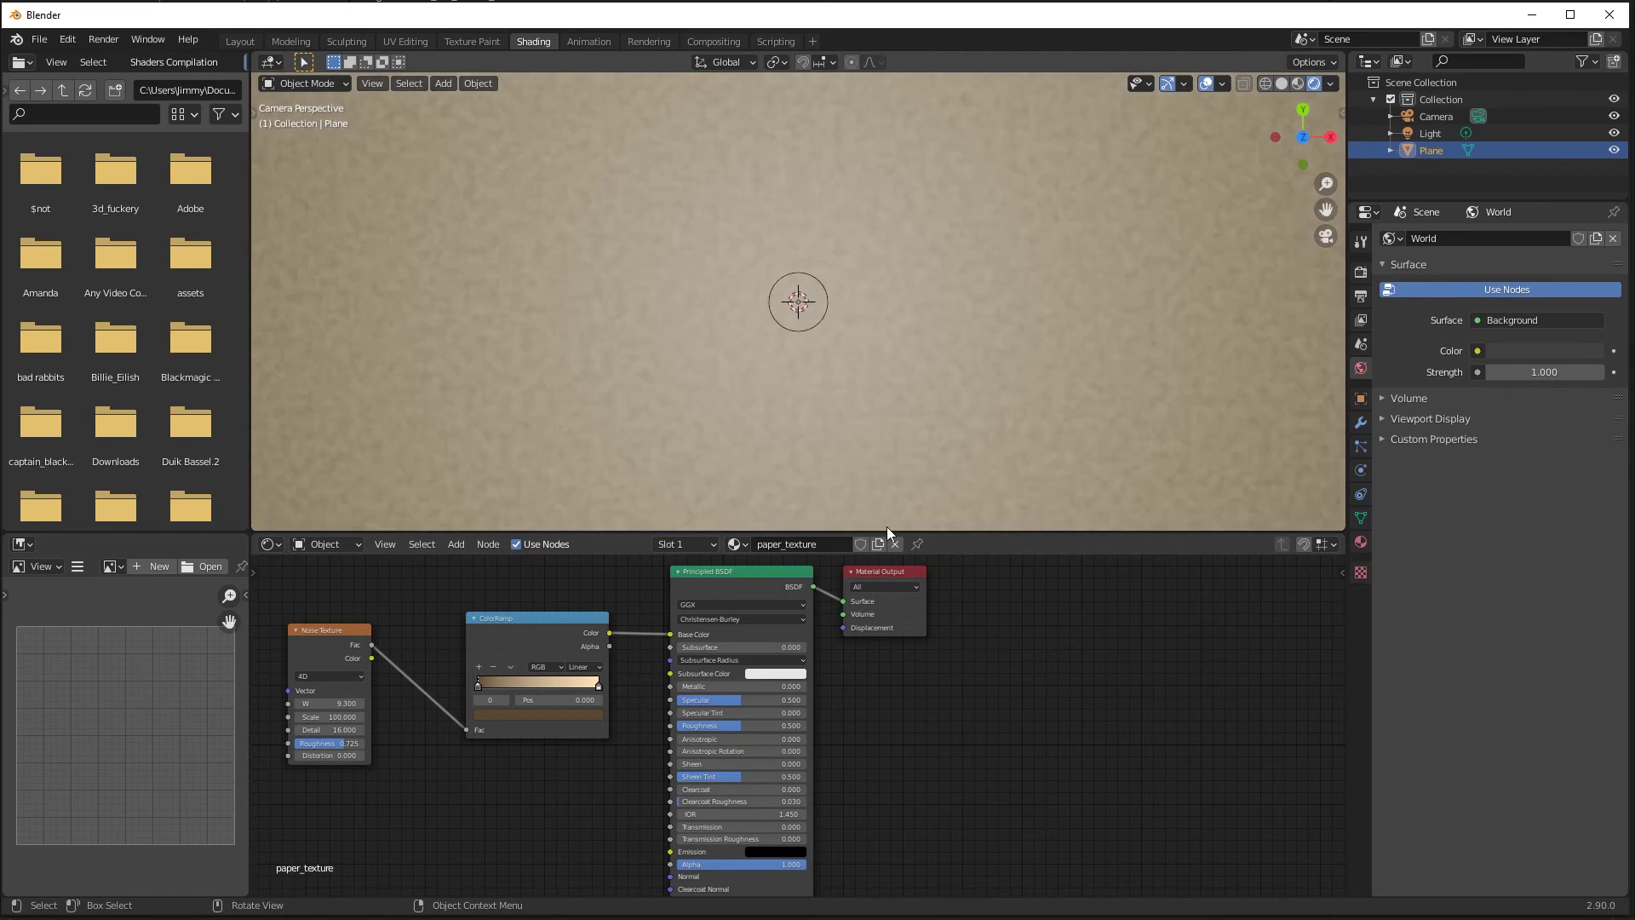
pyautogui.press('Home')
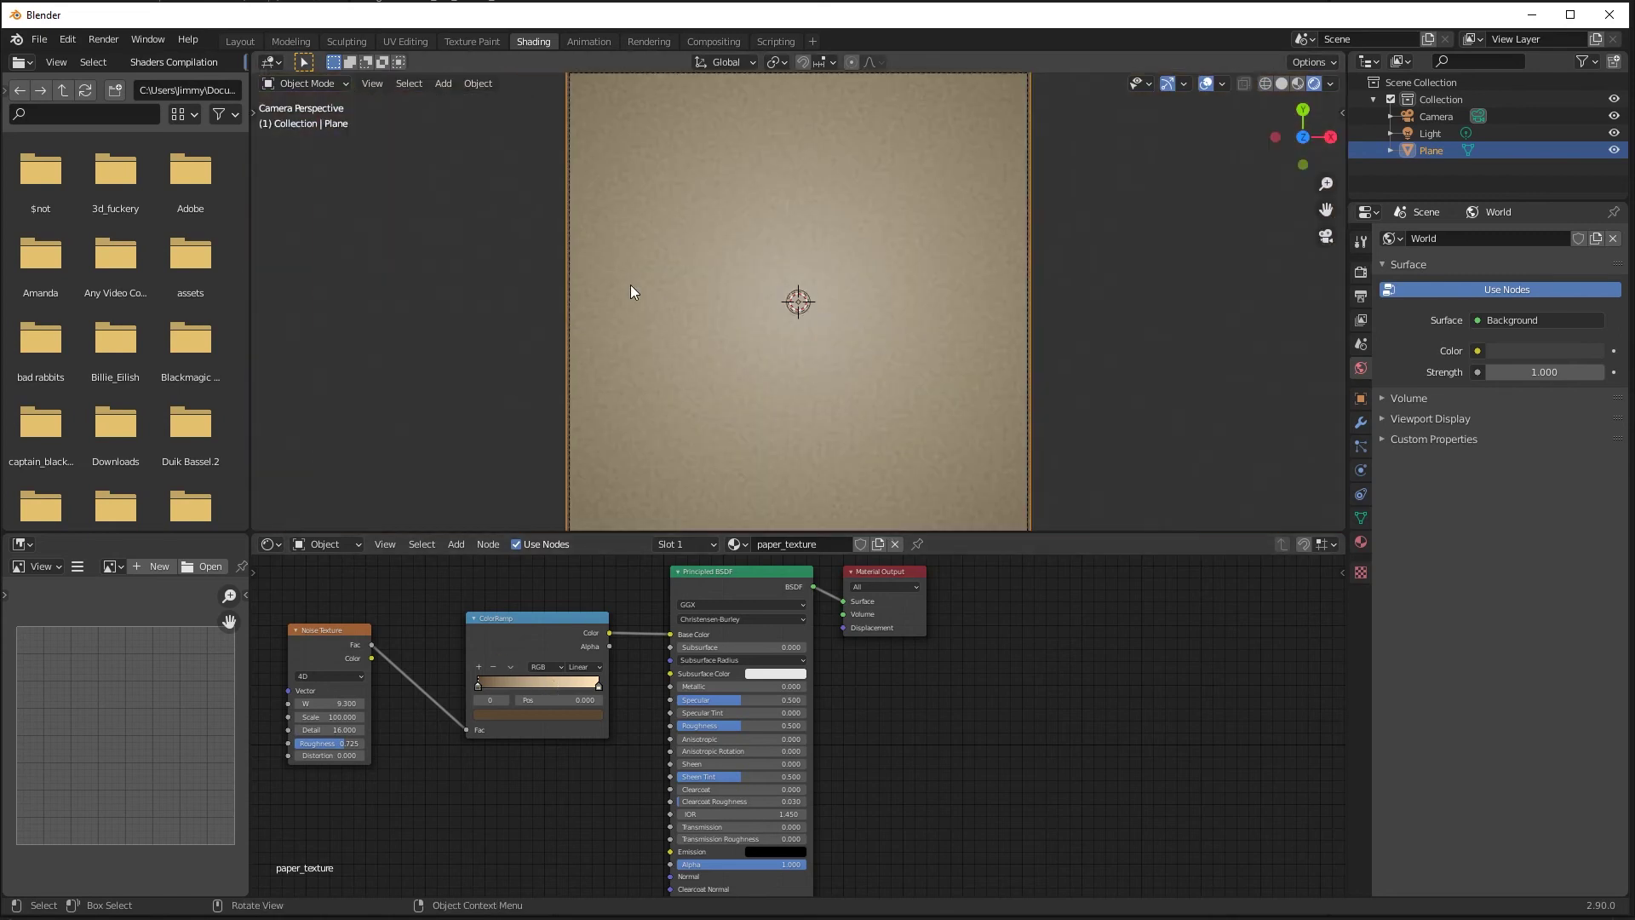
# Step: Move the ColorRamp's cream stop to about 0.441 and its brown stop to about 0.355 to leave sparse dark specks
pyautogui.moveTo(477, 688); pyautogui.dragTo(479, 687)
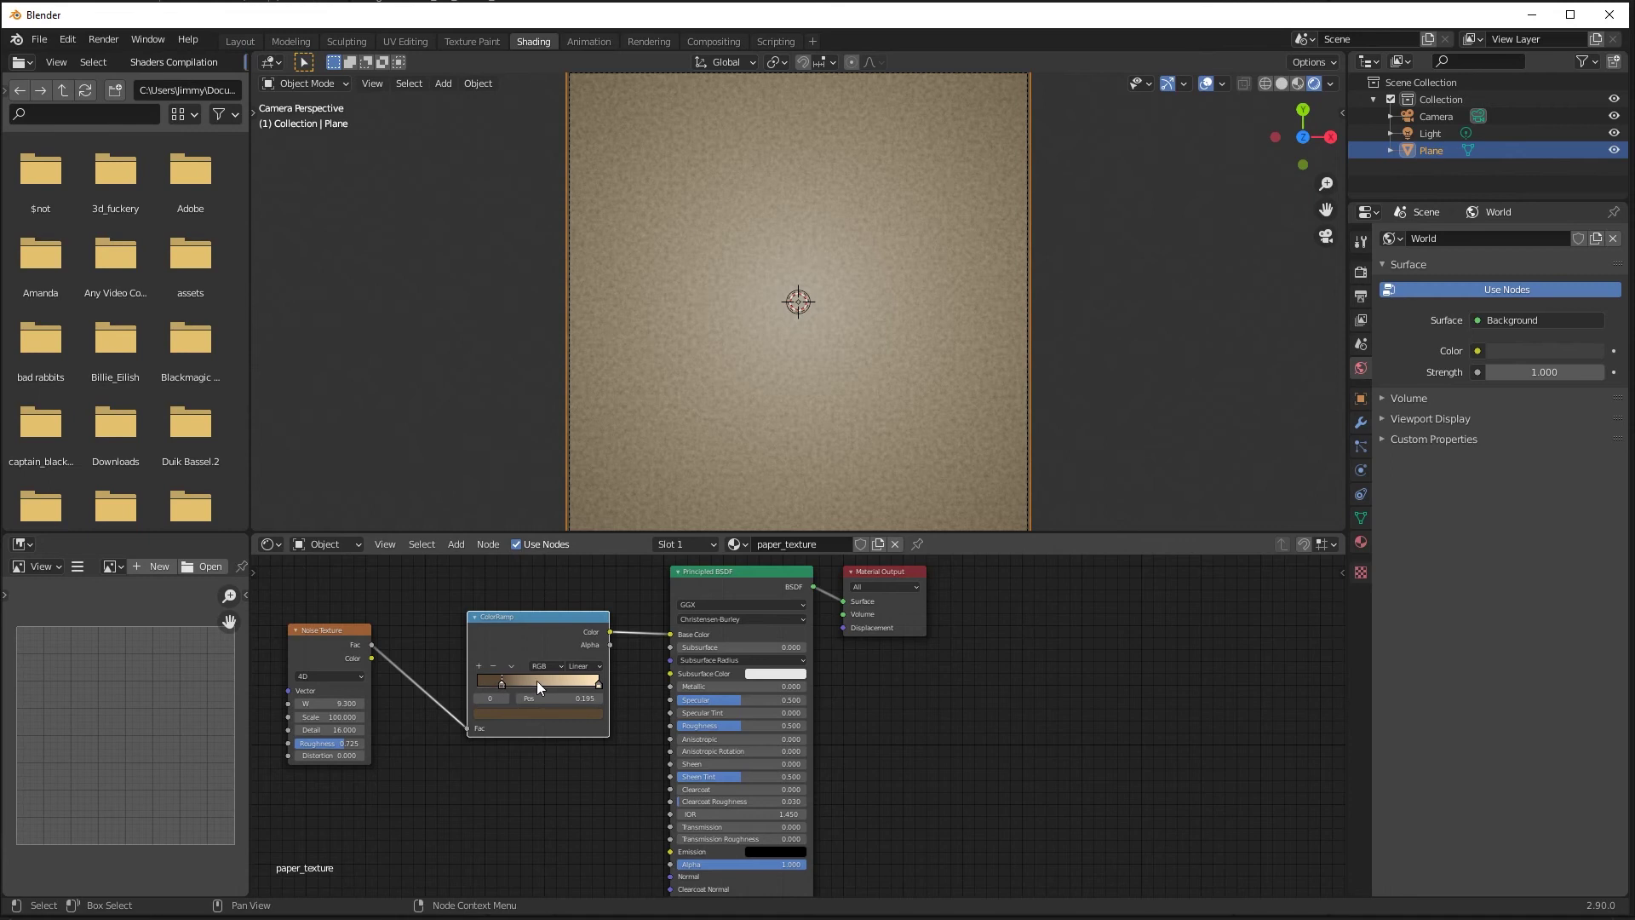
pyautogui.moveTo(600, 683); pyautogui.dragTo(532, 691)
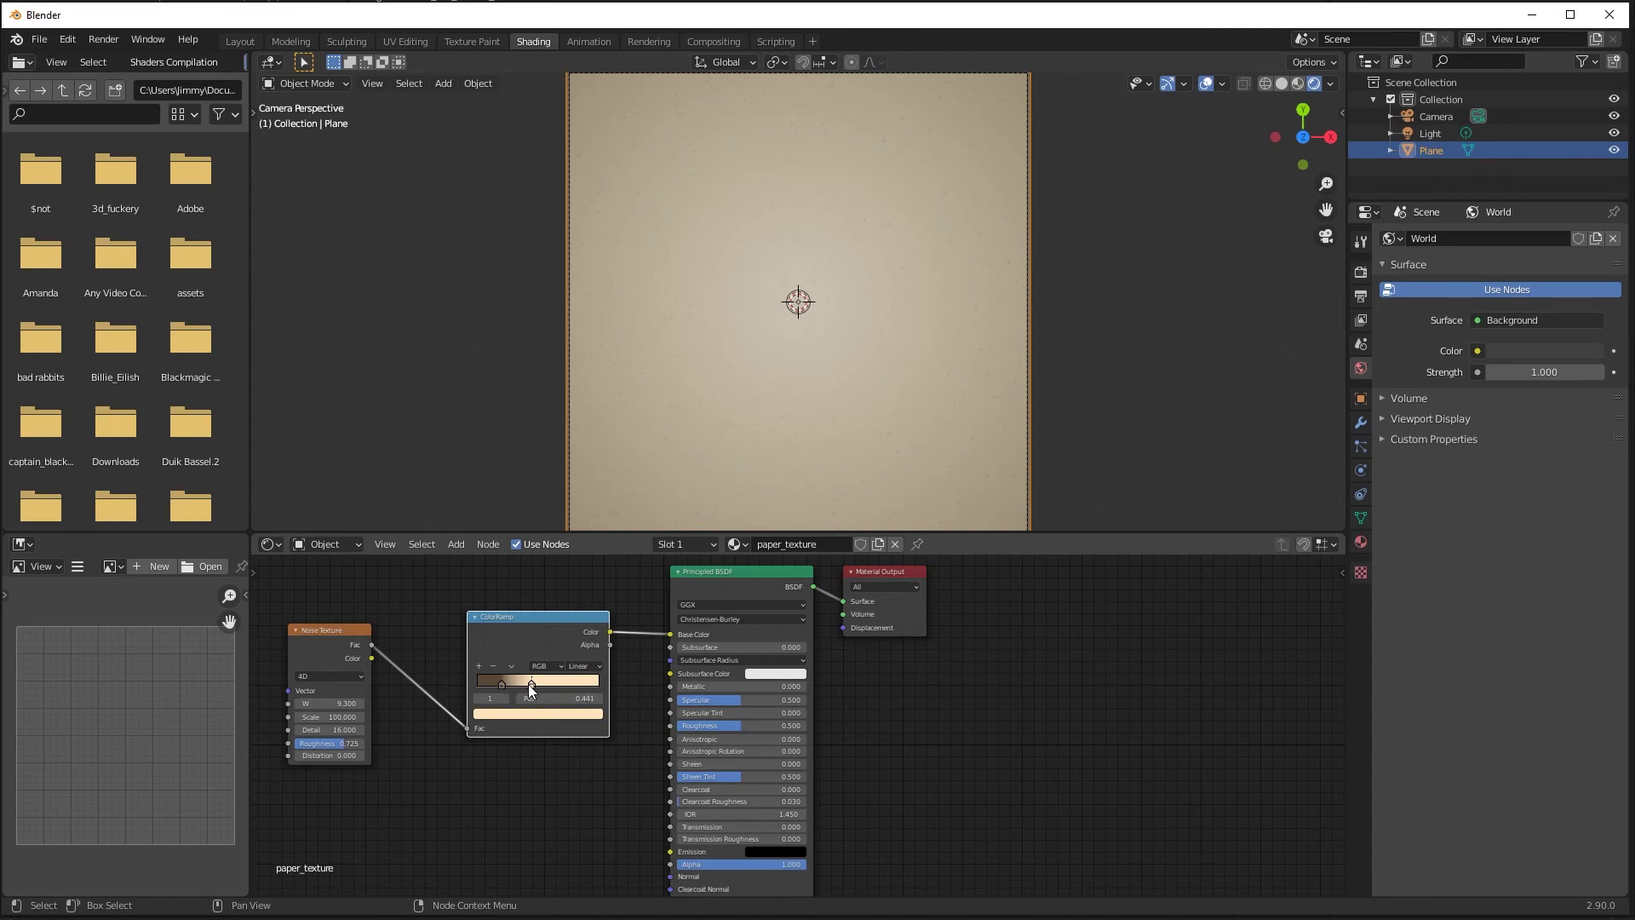
pyautogui.click(501, 685)
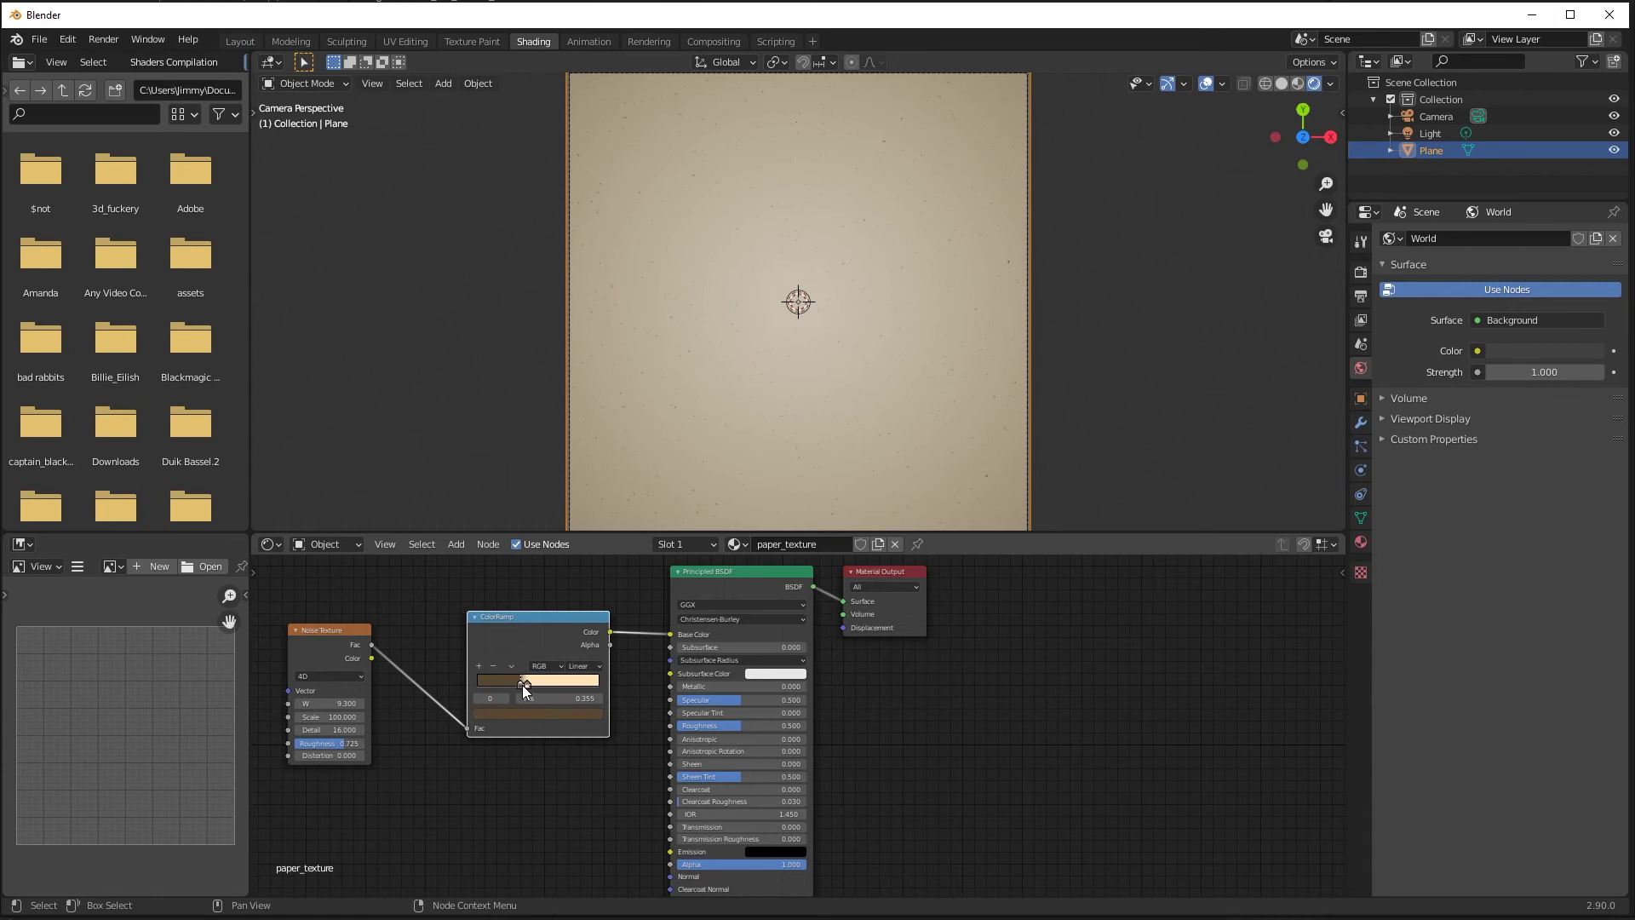
# Step: Compare the specks on the plane with the paper surface in the Ribes niveum reference image in Photos, magnified to 31
pyautogui.scroll(5, 677, 345)
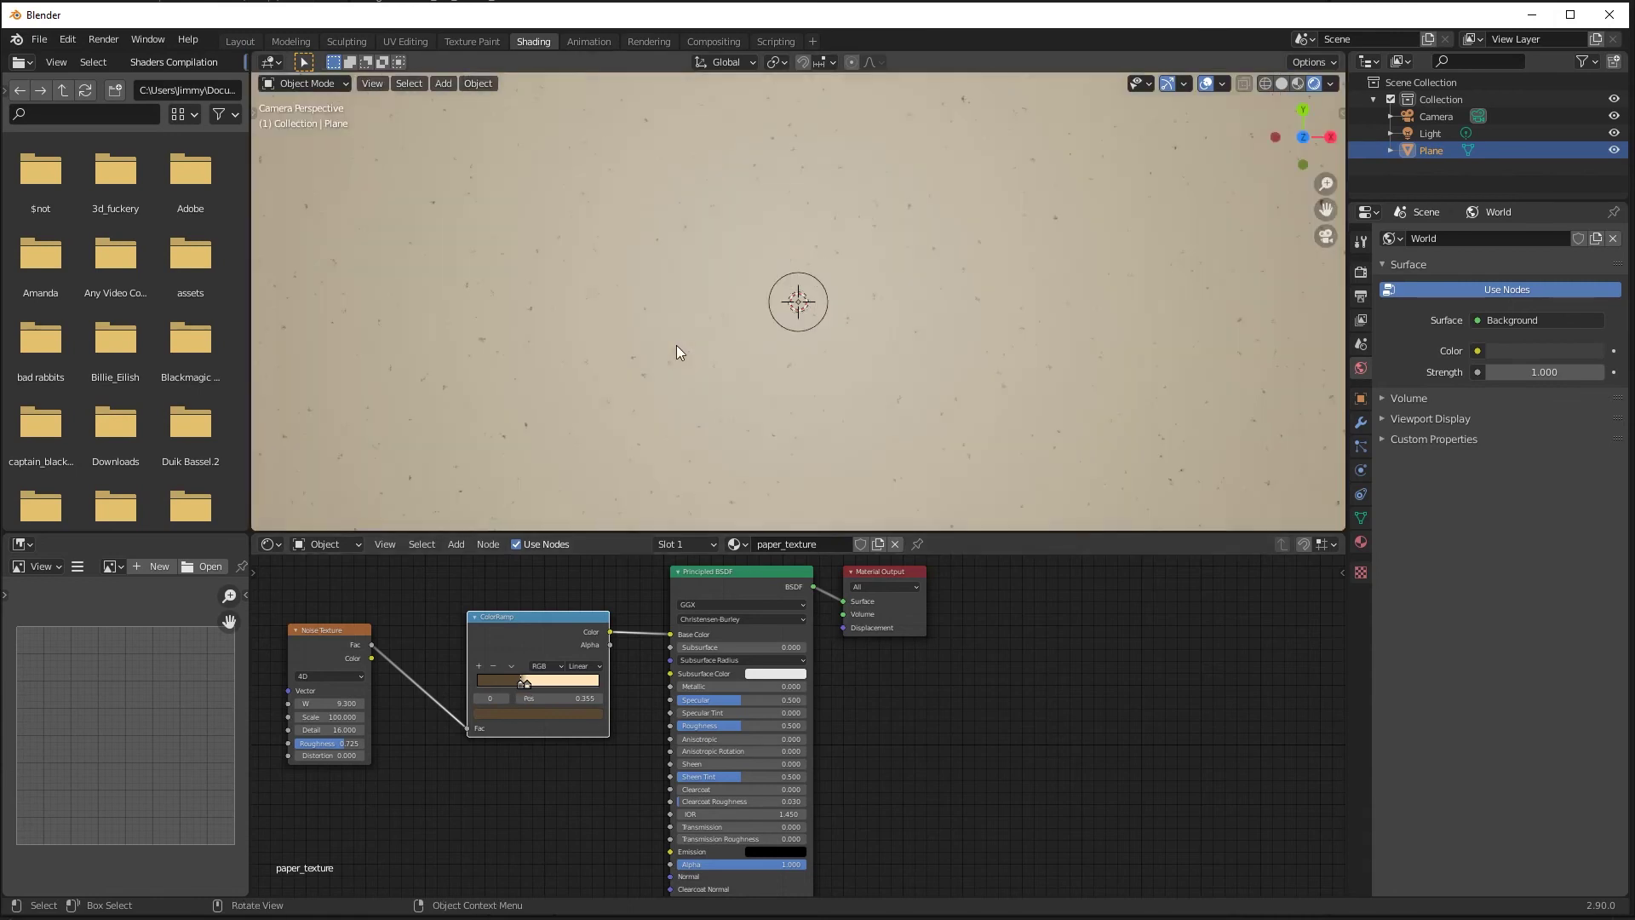
pyautogui.scroll(3, 676, 345)
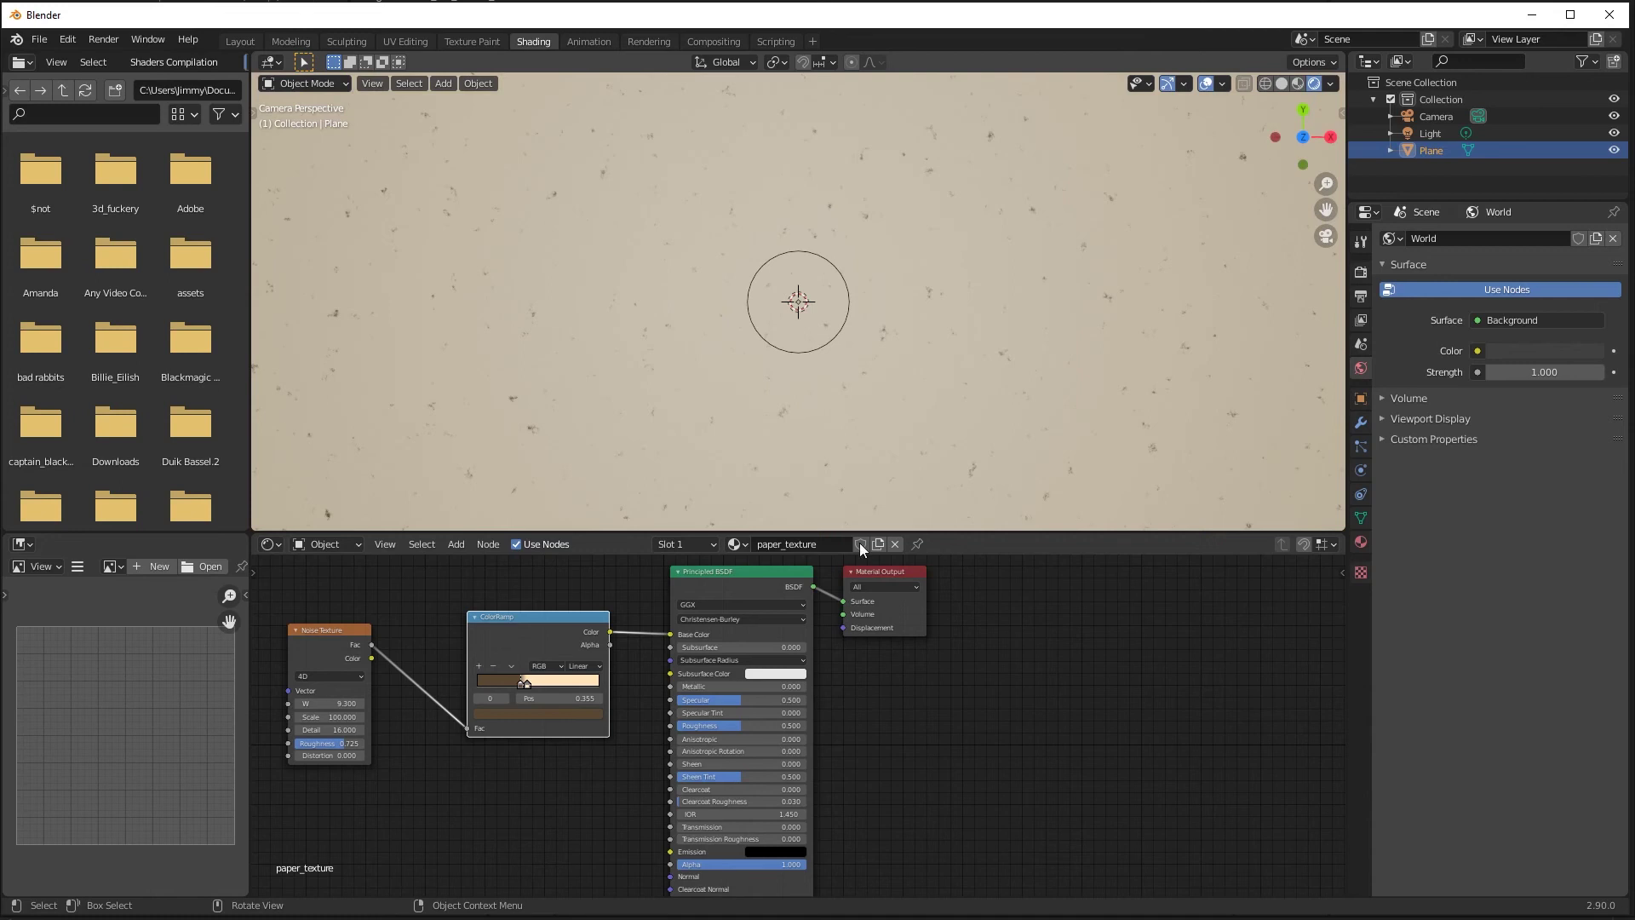
pyautogui.moveTo(897, 915)
pyautogui.click(897, 838)
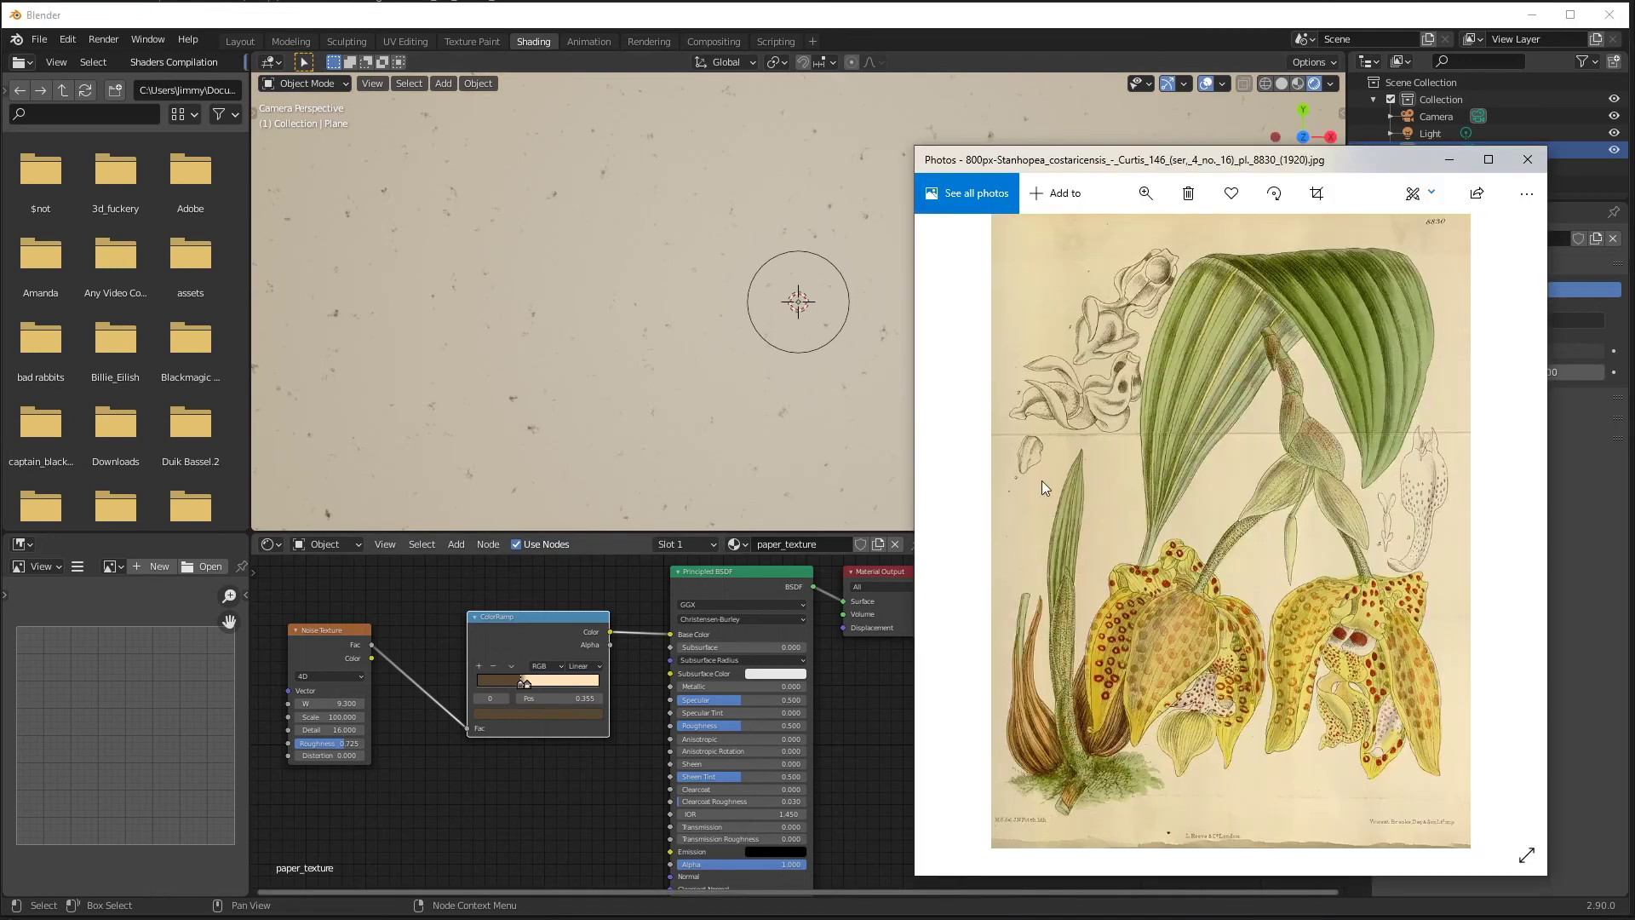
pyautogui.press('Left')
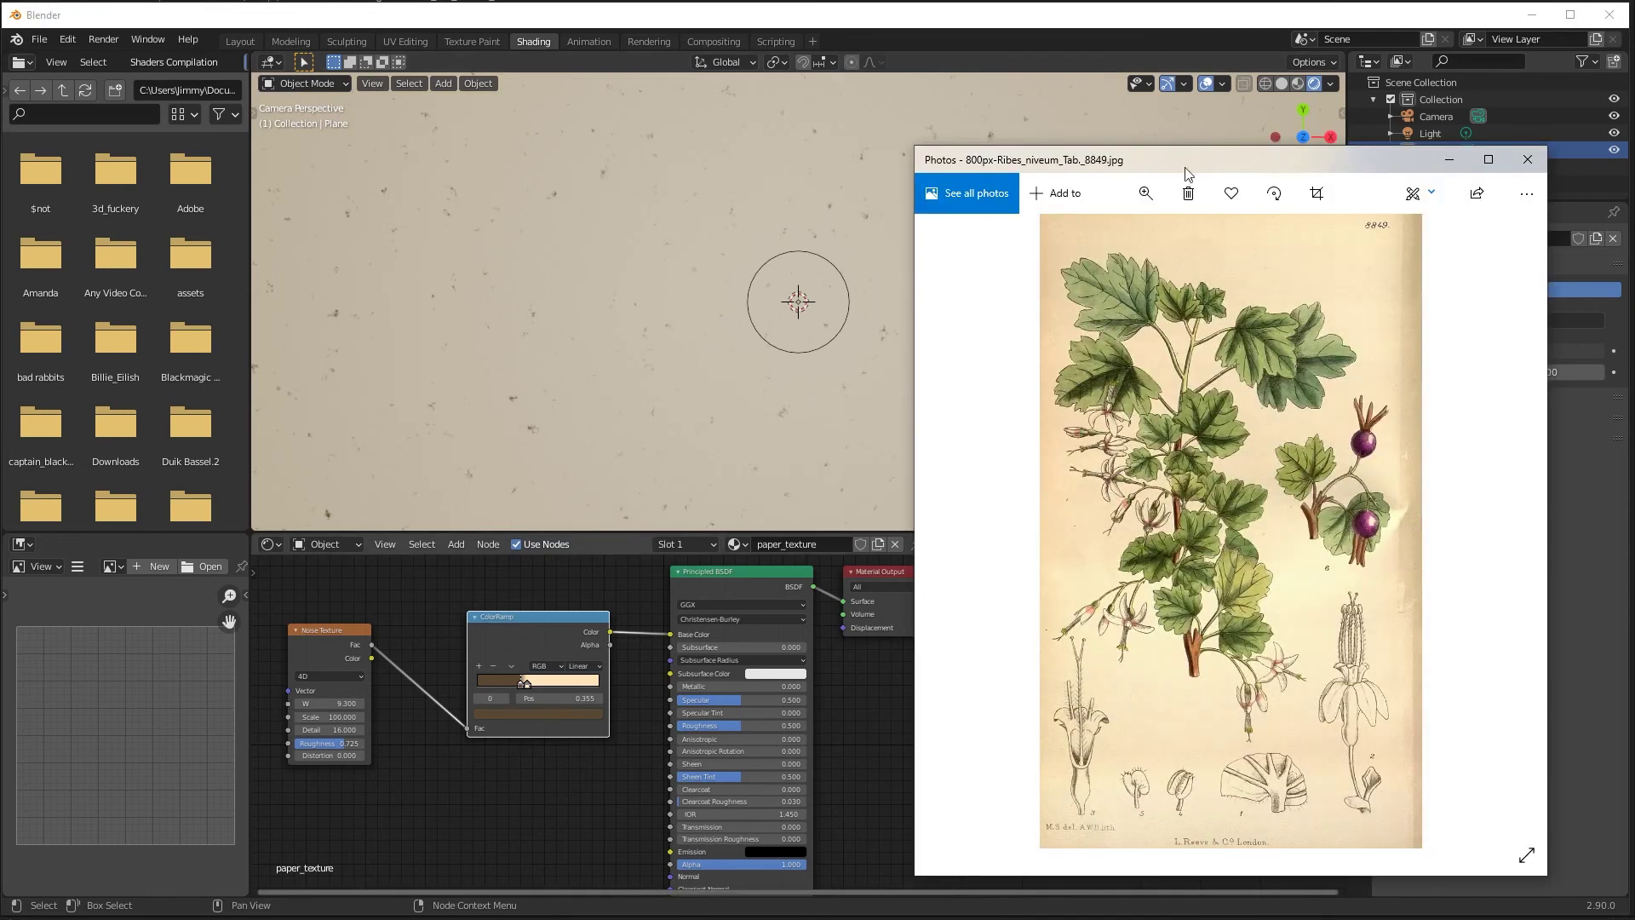
pyautogui.click(1146, 193)
pyautogui.moveTo(1070, 237); pyautogui.dragTo(1116, 237)
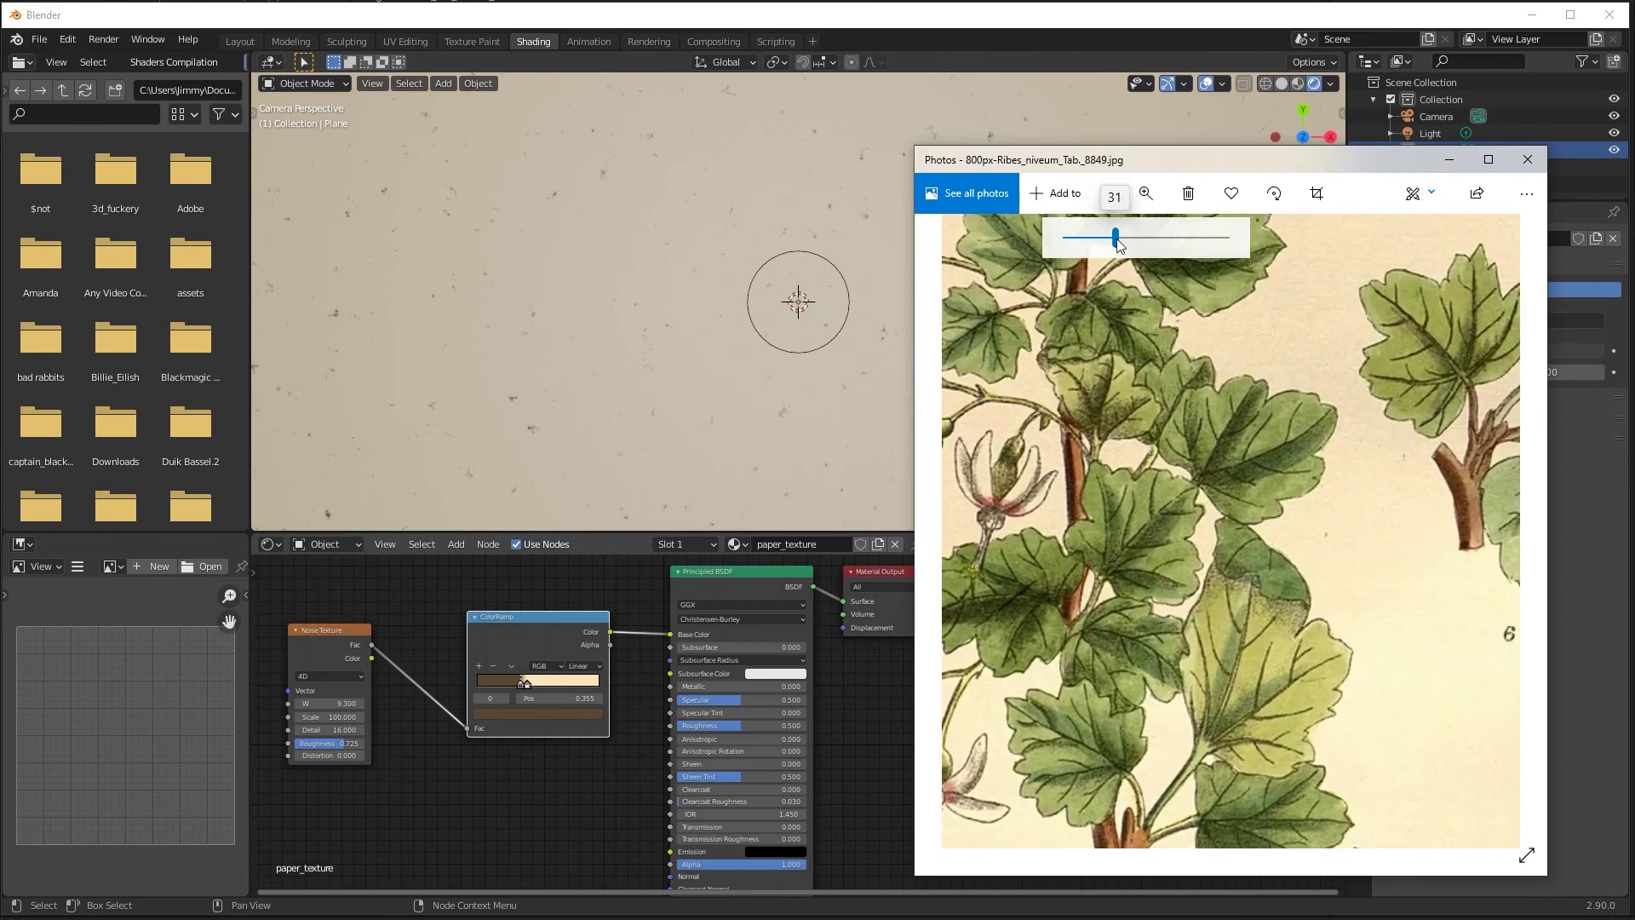
# Step: Check the paper in the reference image, lighten the ColorRamp's brown stop, and shift both stops lower with the cream stop at 0.400
pyautogui.moveTo(1356, 497); pyautogui.dragTo(1156, 527)
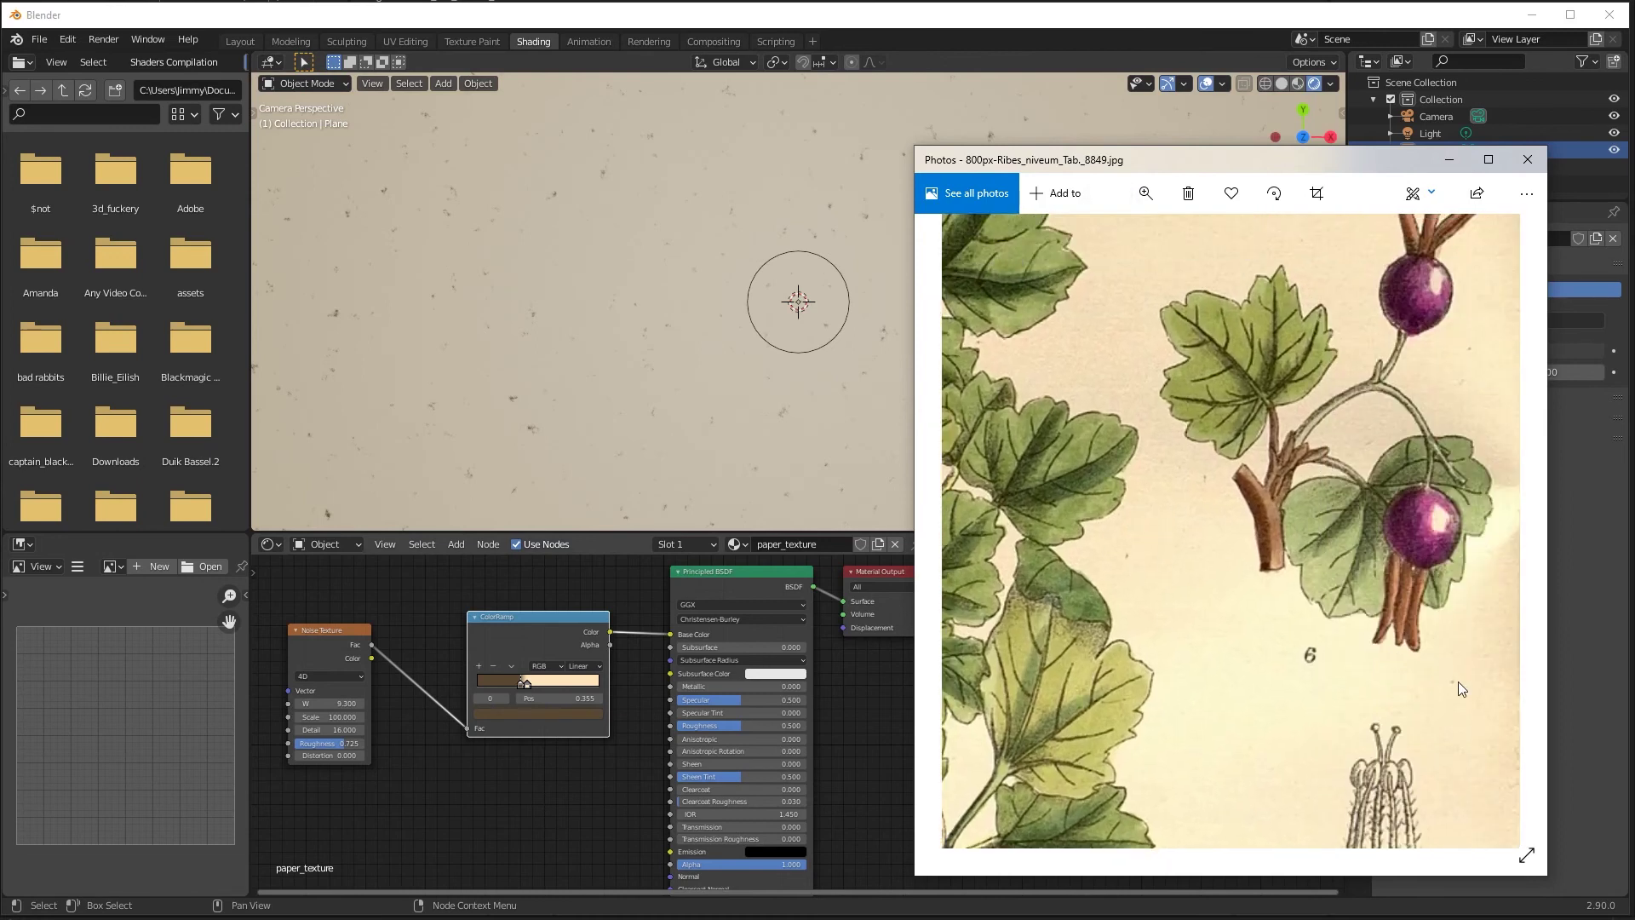
pyautogui.click(832, 24)
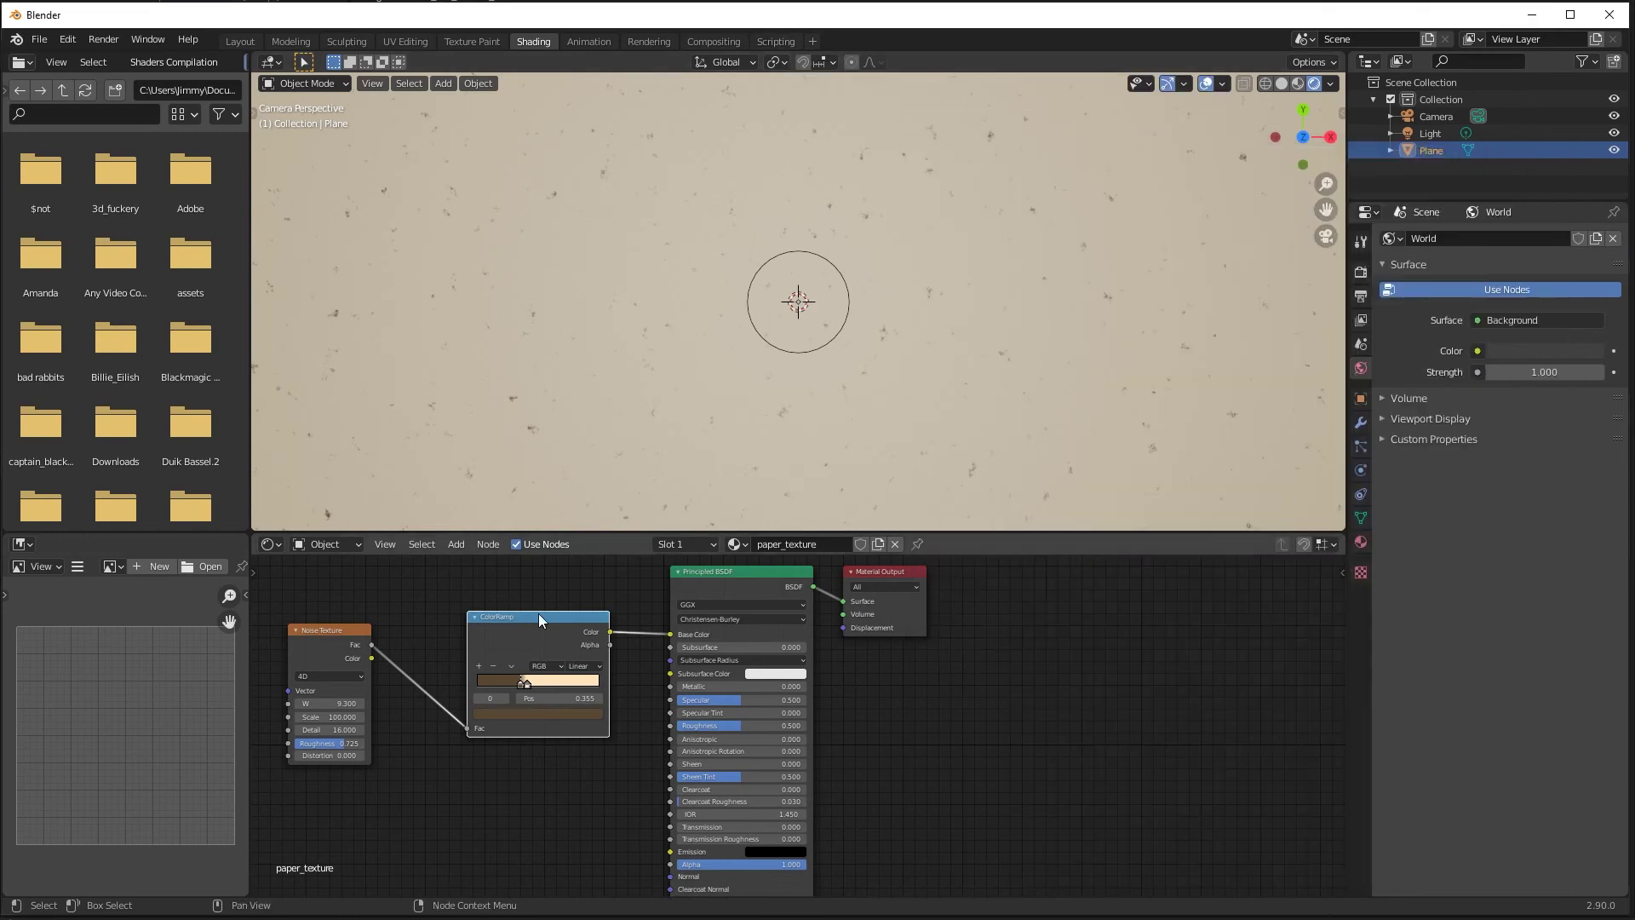
pyautogui.click(501, 713)
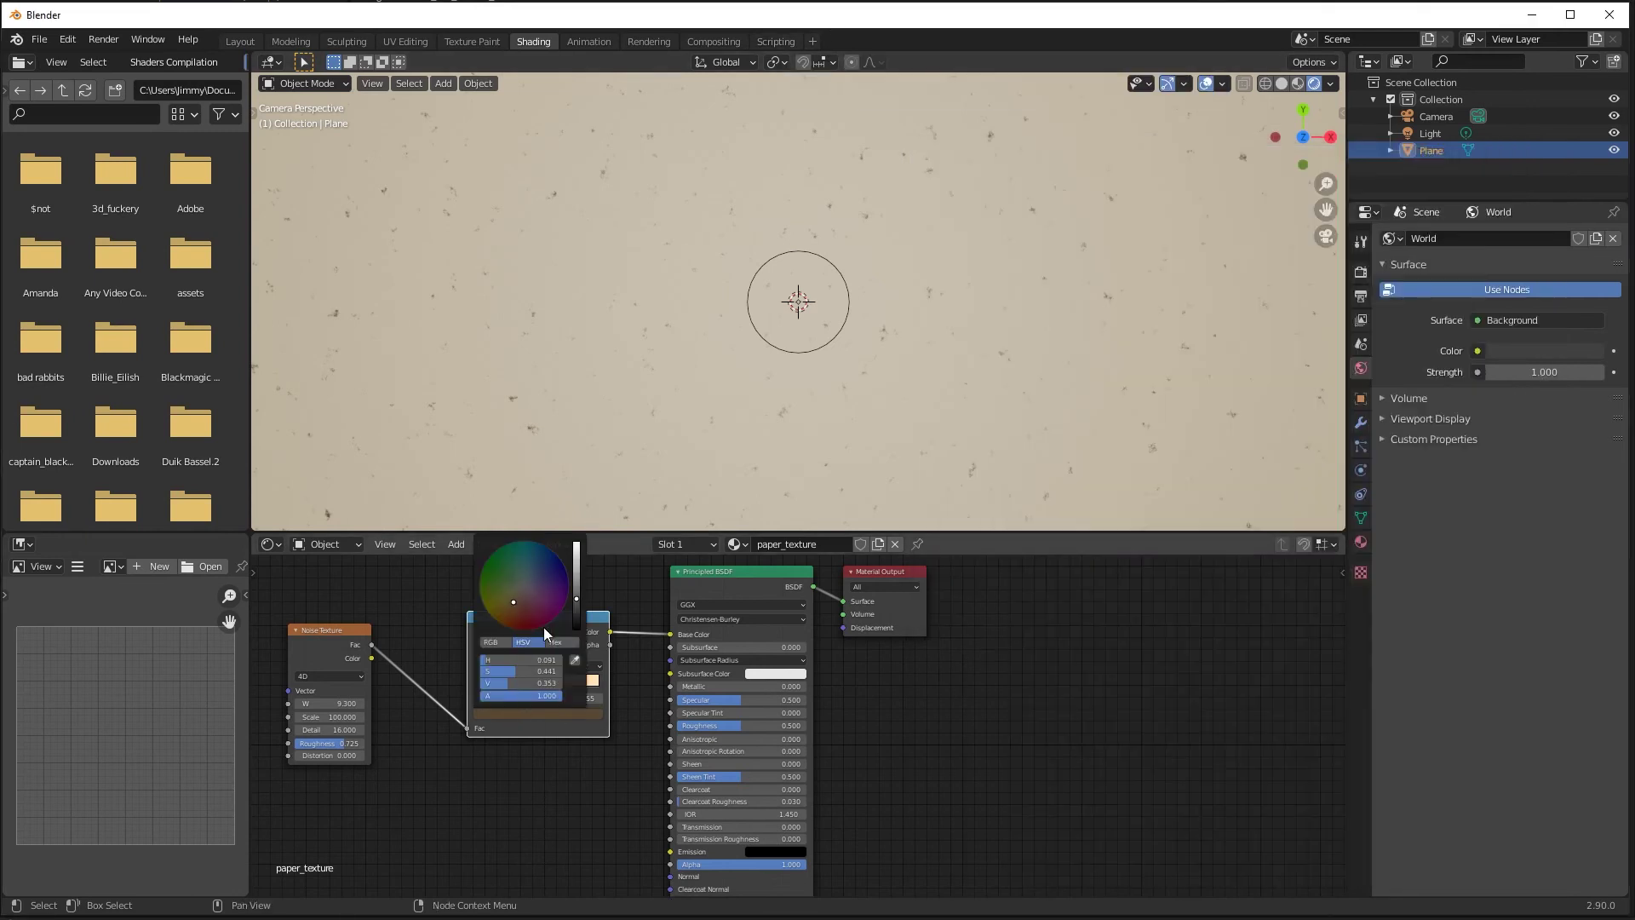
pyautogui.moveTo(576, 589); pyautogui.dragTo(576, 549)
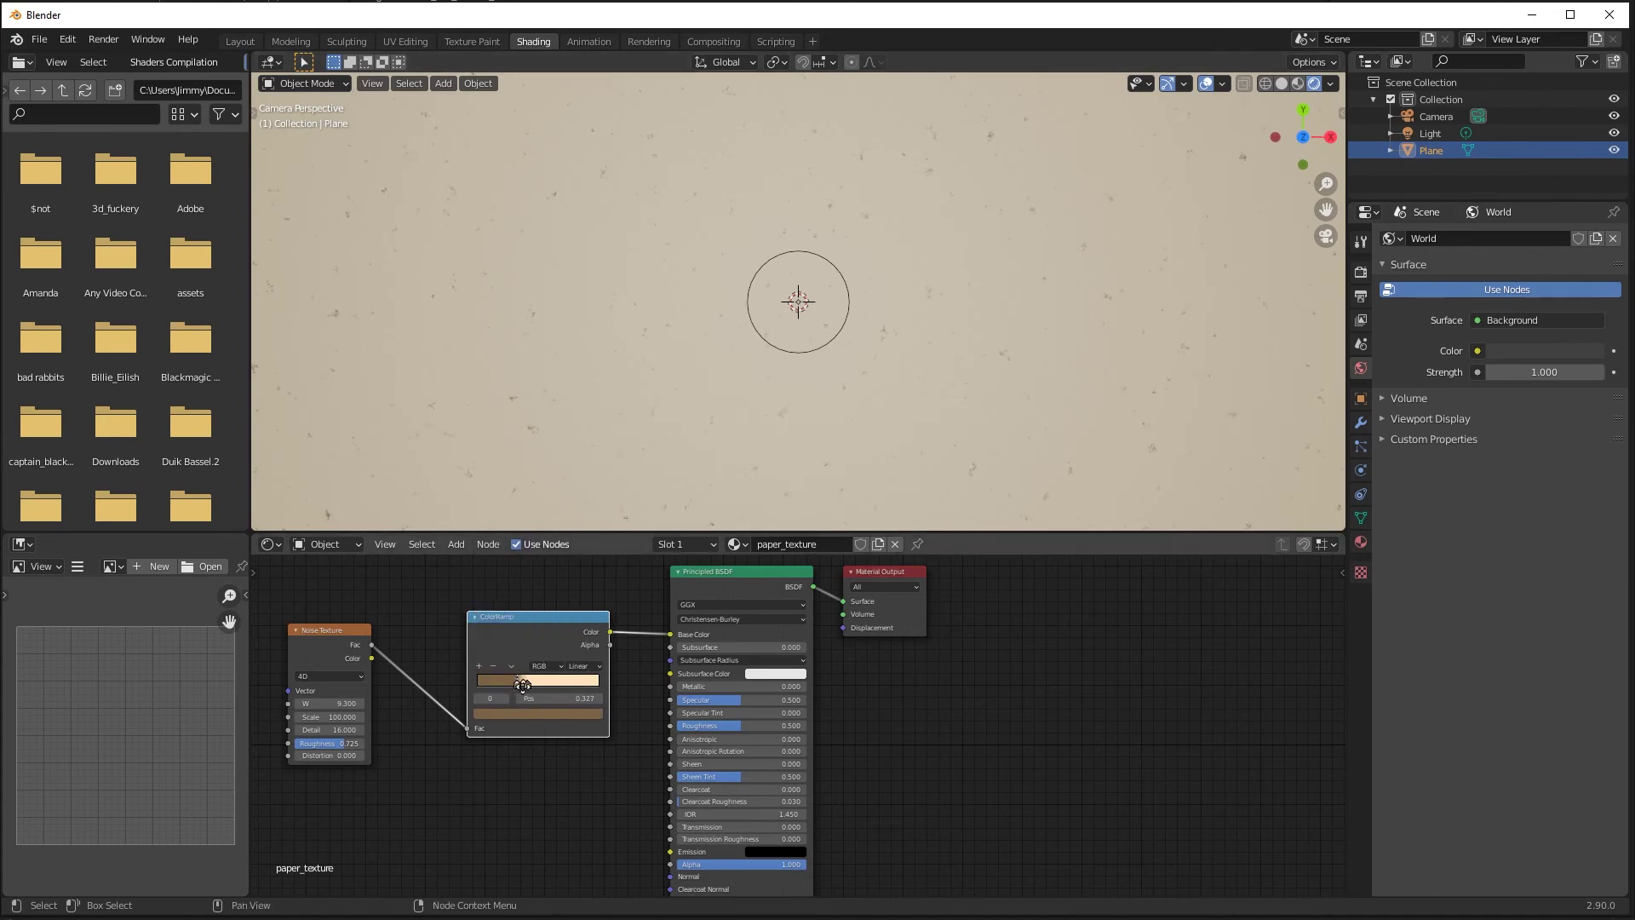
pyautogui.moveTo(520, 684); pyautogui.dragTo(514, 683)
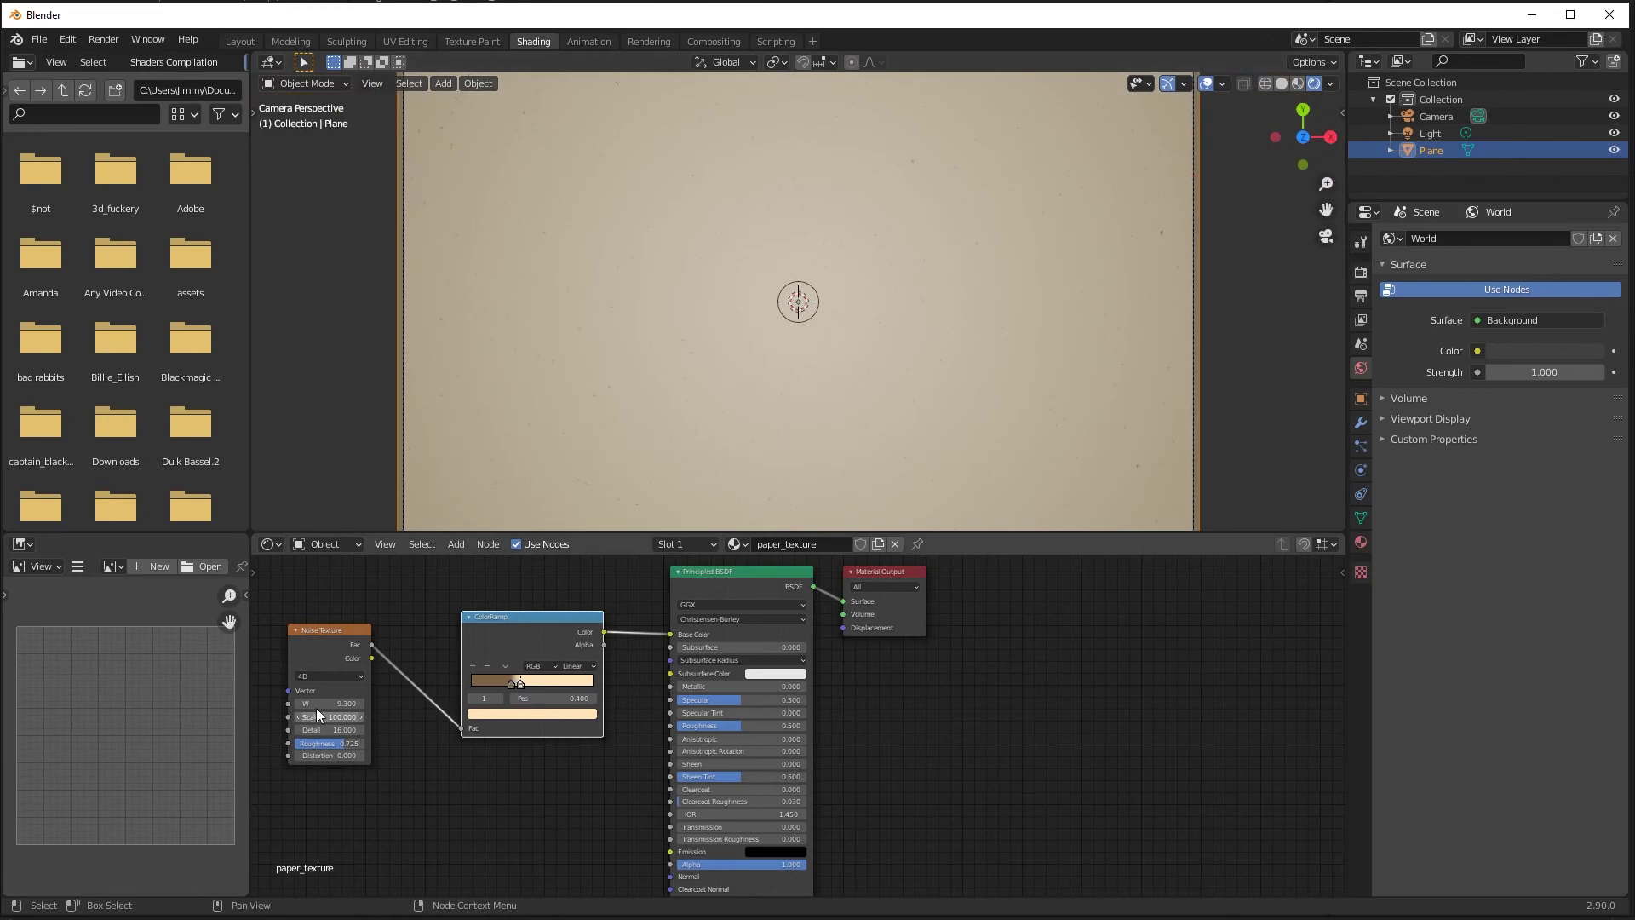
# Step: Set the Noise Texture's Scale to 93.5 and inspect the specks across the plane at different magnifications
pyautogui.moveTo(317, 714); pyautogui.dragTo(300, 714)
pyautogui.scroll(-3, 913, 239)
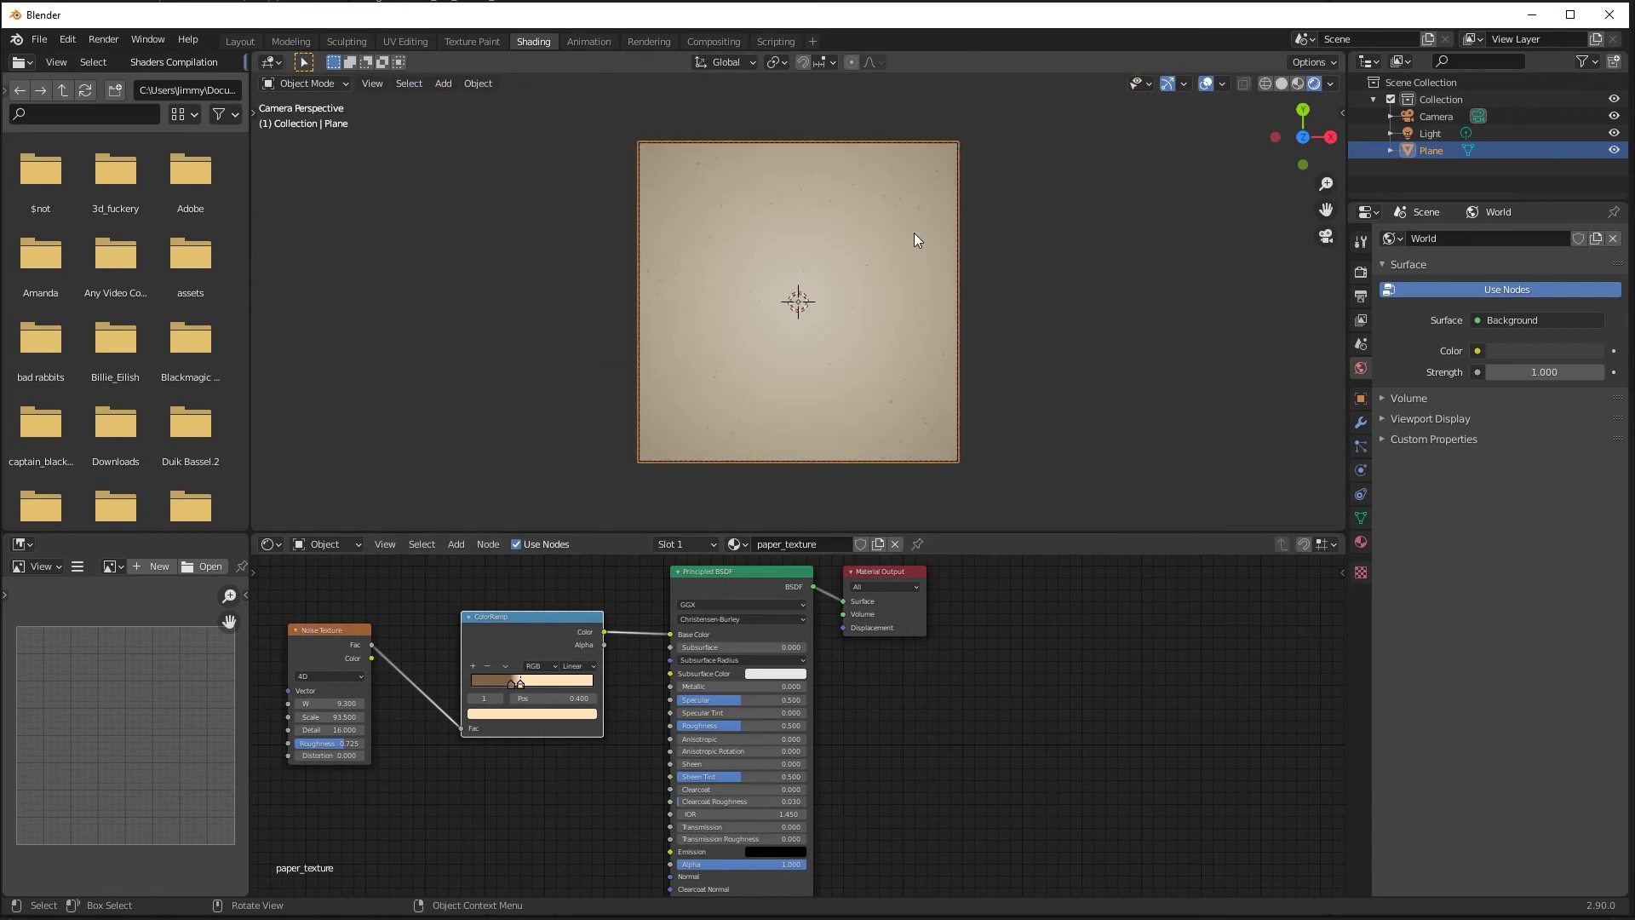
pyautogui.scroll(5, 914, 238)
pyautogui.scroll(-2, 933, 350)
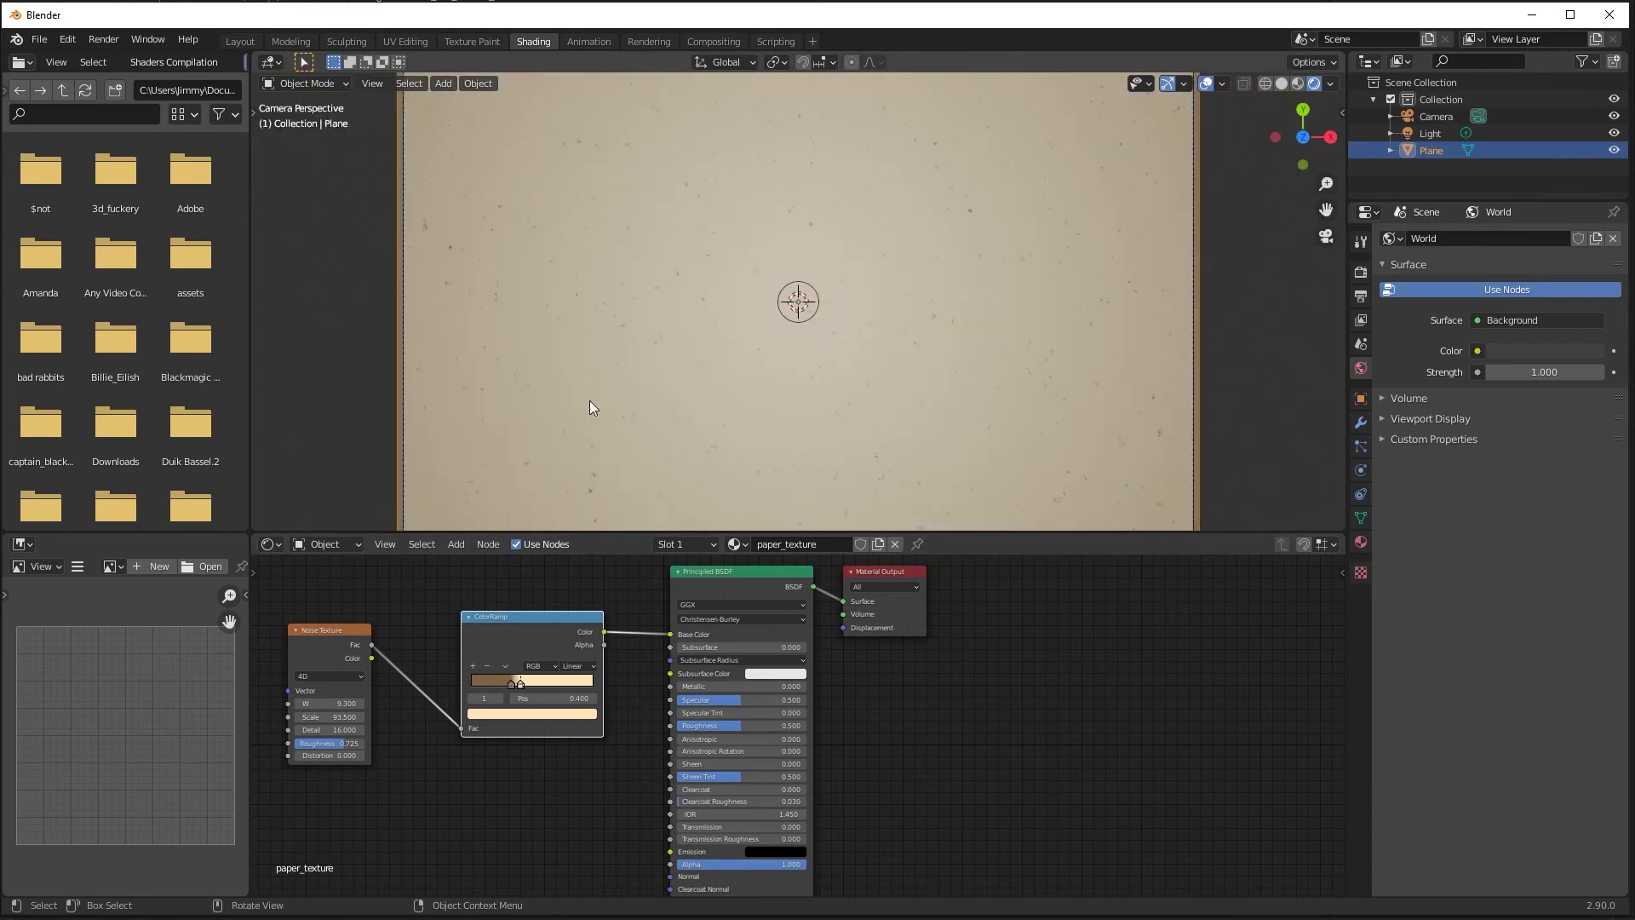
pyautogui.scroll(-1, 592, 399)
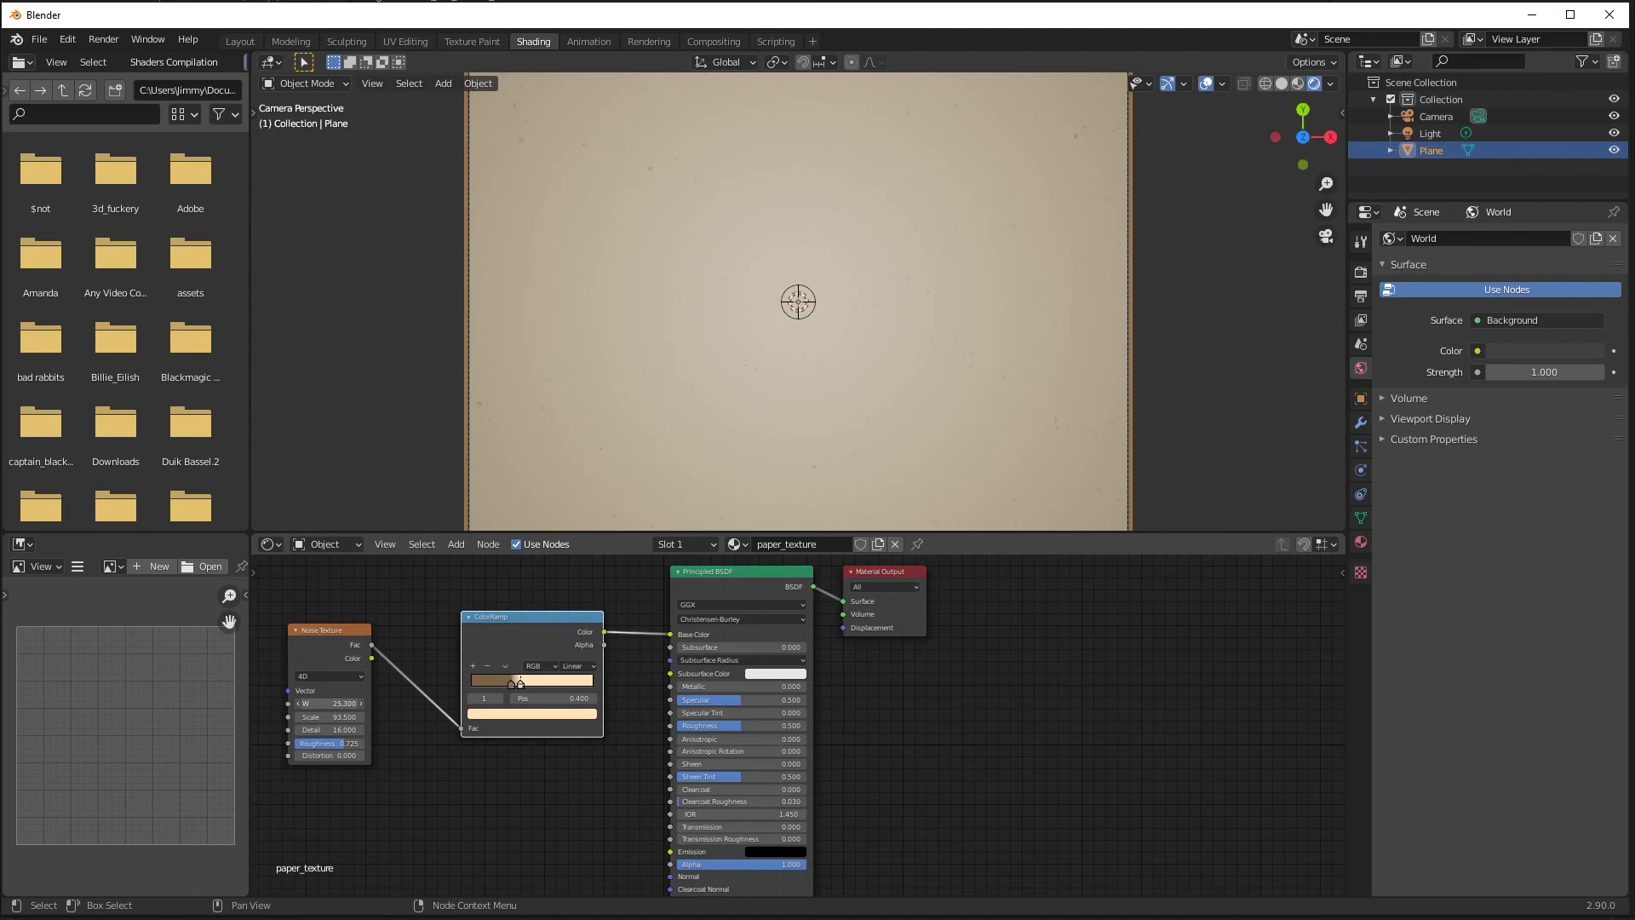
# Step: Return the Noise Texture's W to 9.3 and check the whole sheet of paper
pyautogui.moveTo(323, 703); pyautogui.dragTo(273, 702)
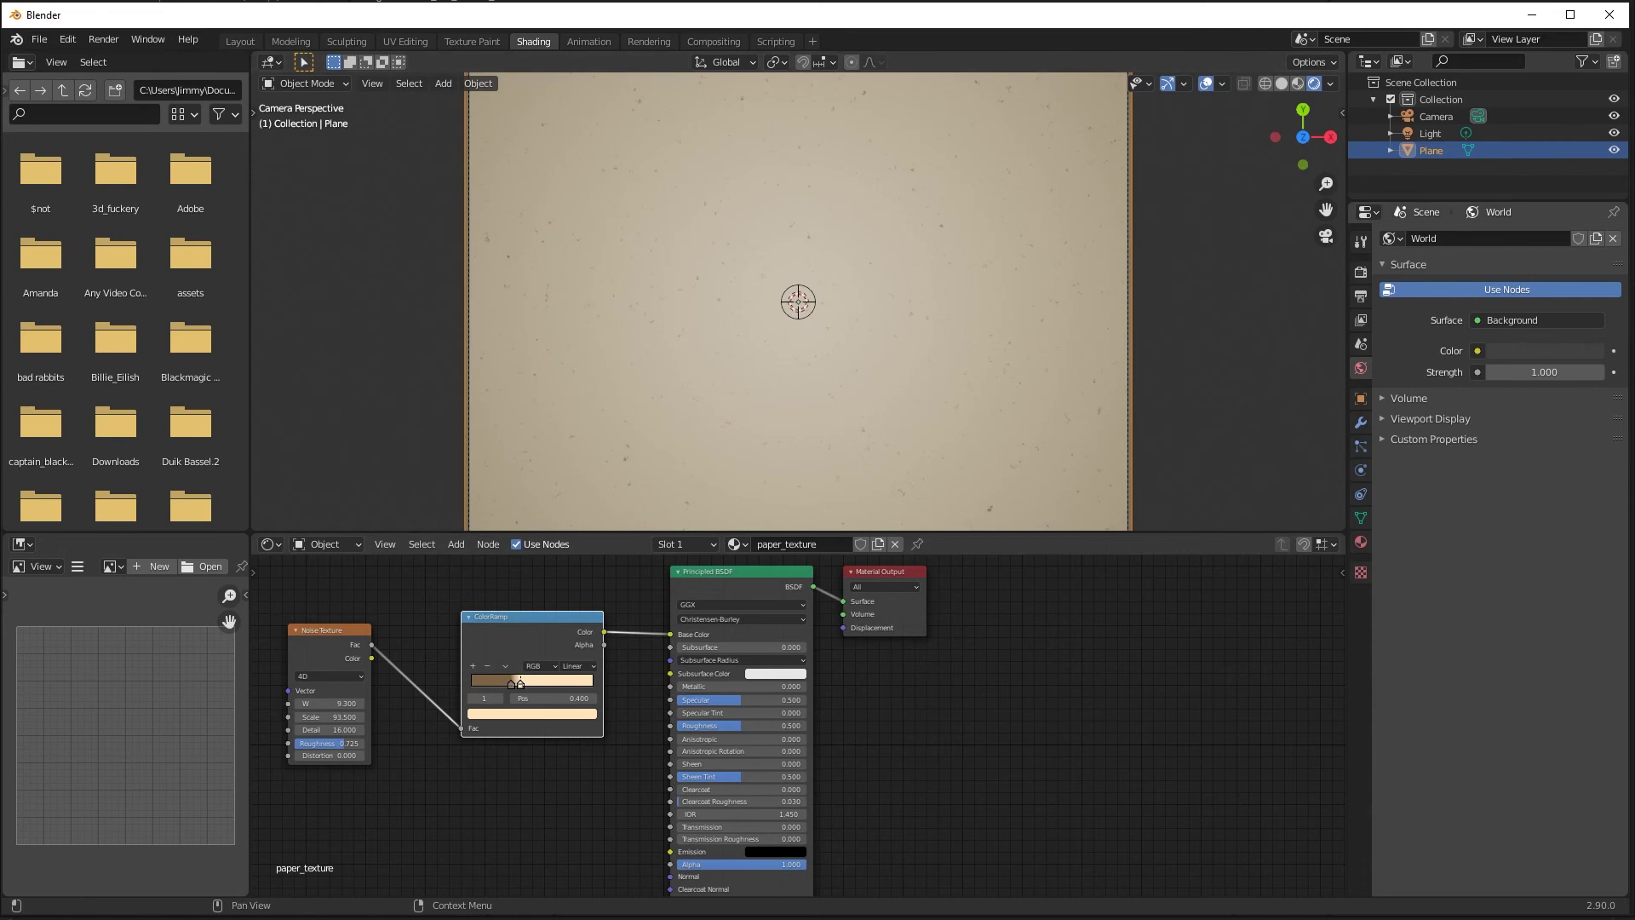
pyautogui.click(340, 630)
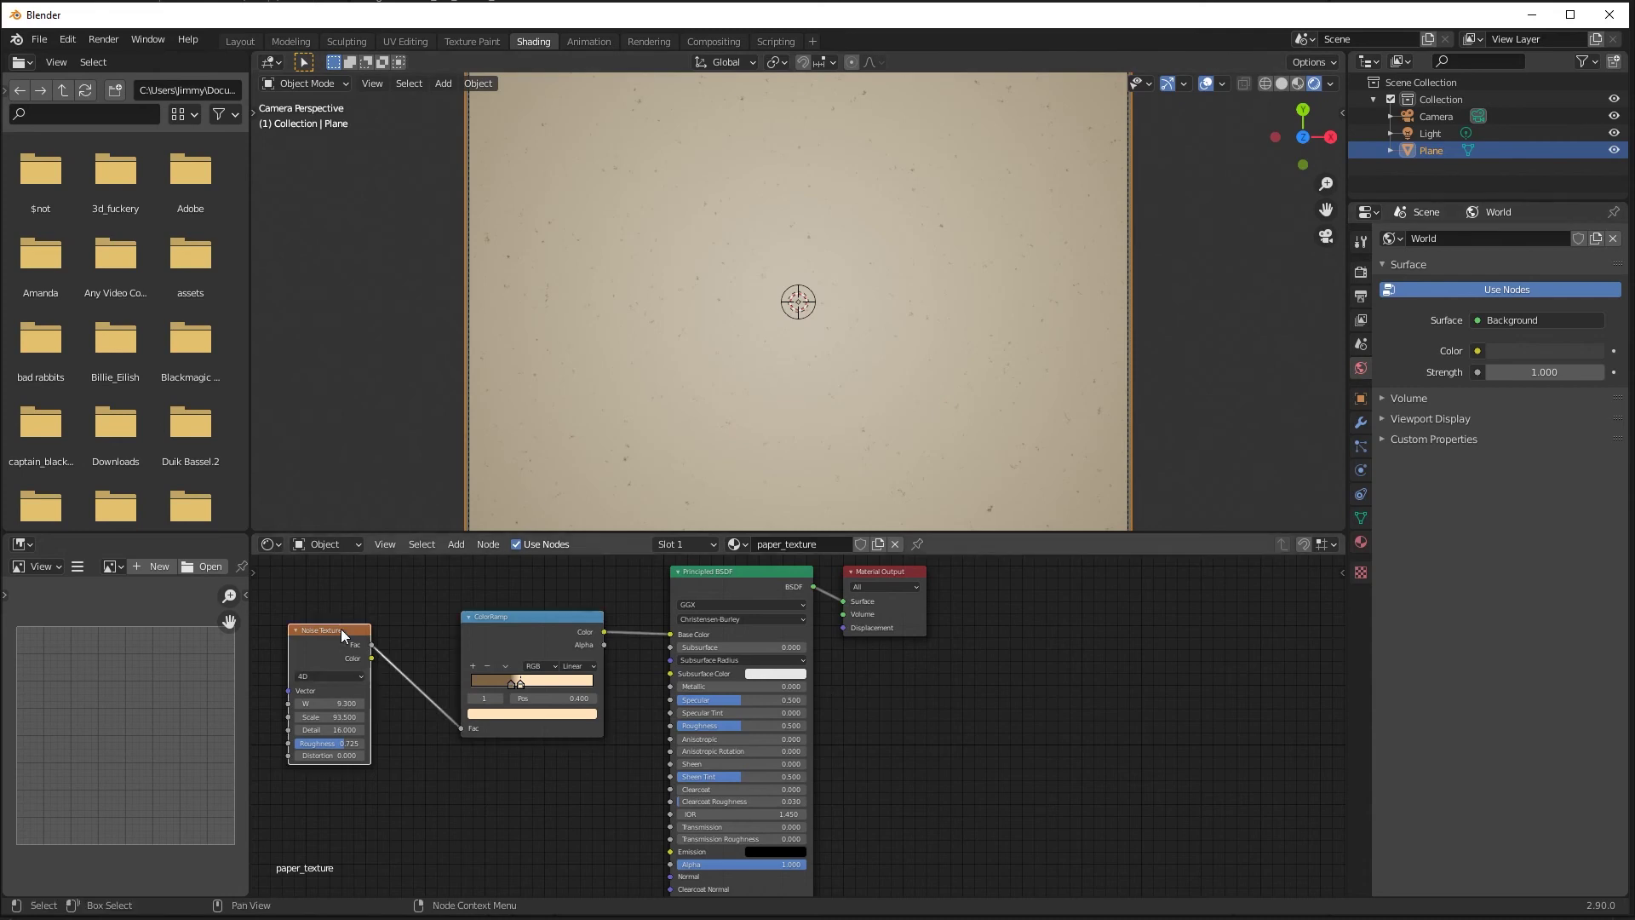
pyautogui.scroll(-2, 892, 264)
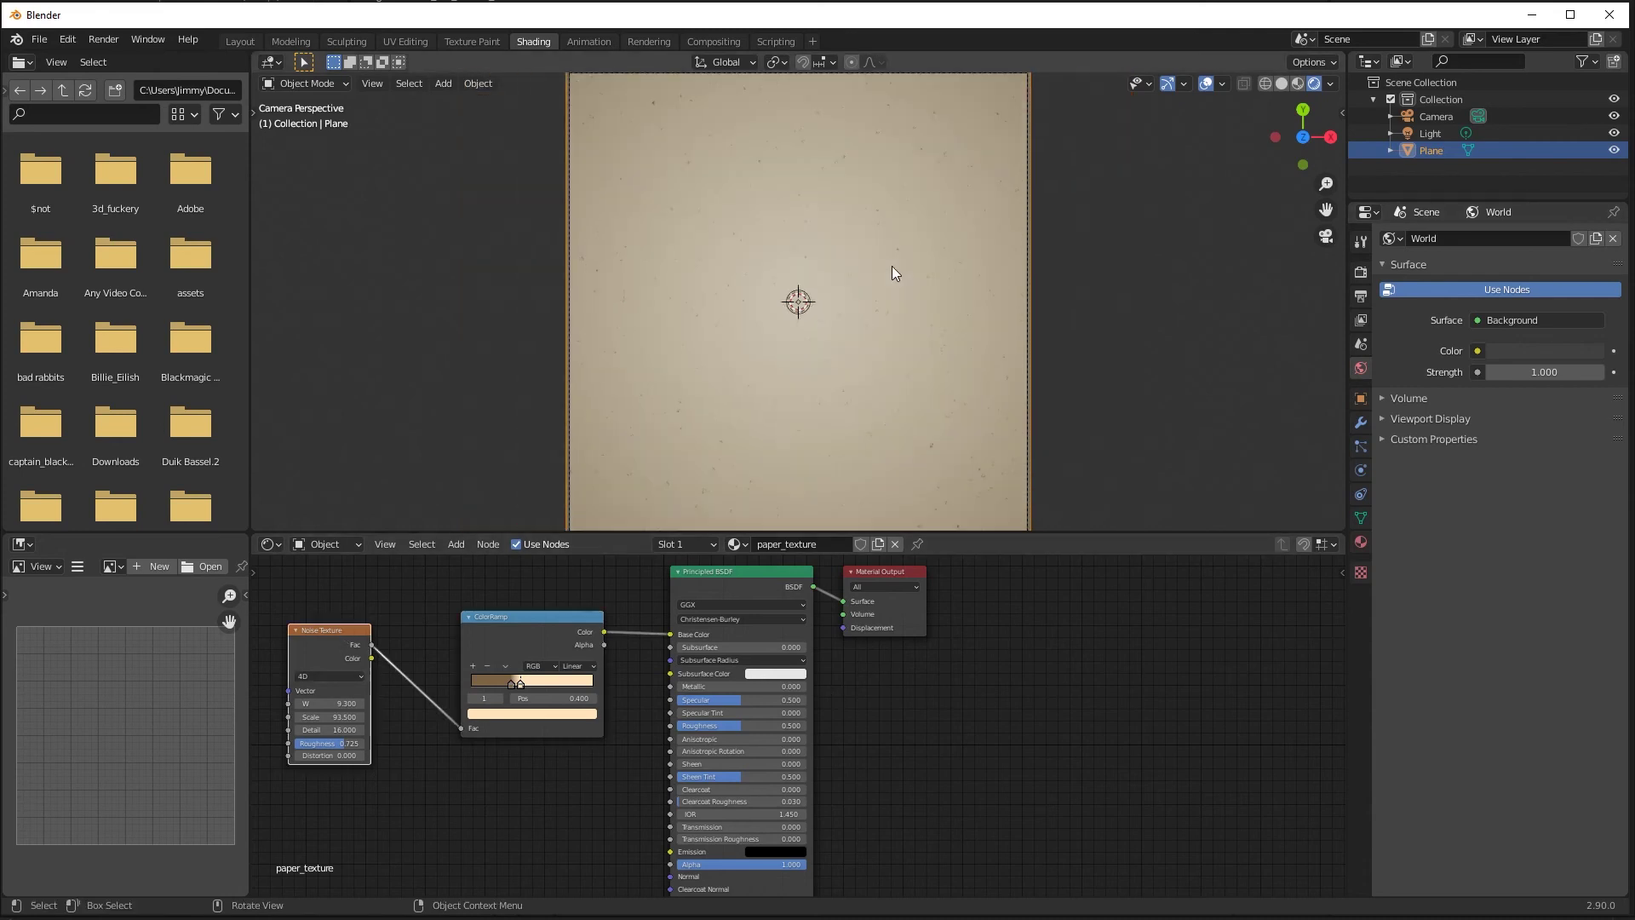
pyautogui.scroll(-2, 935, 364)
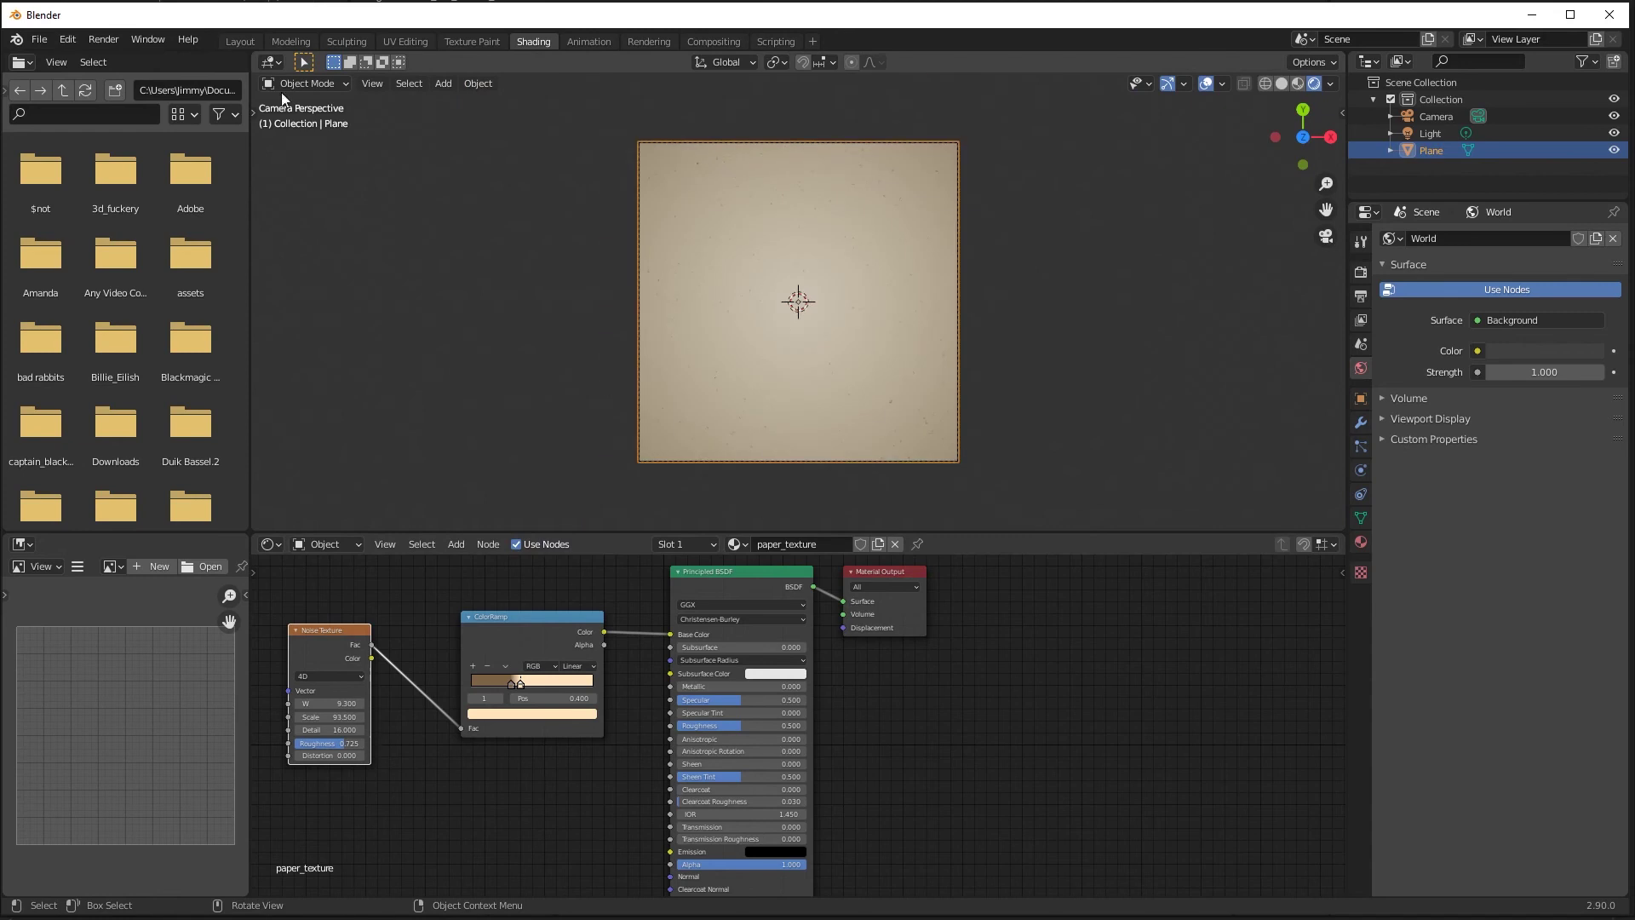
# Step: Save the project under the file name sim_paper_tut3.blend
pyautogui.click(41, 39)
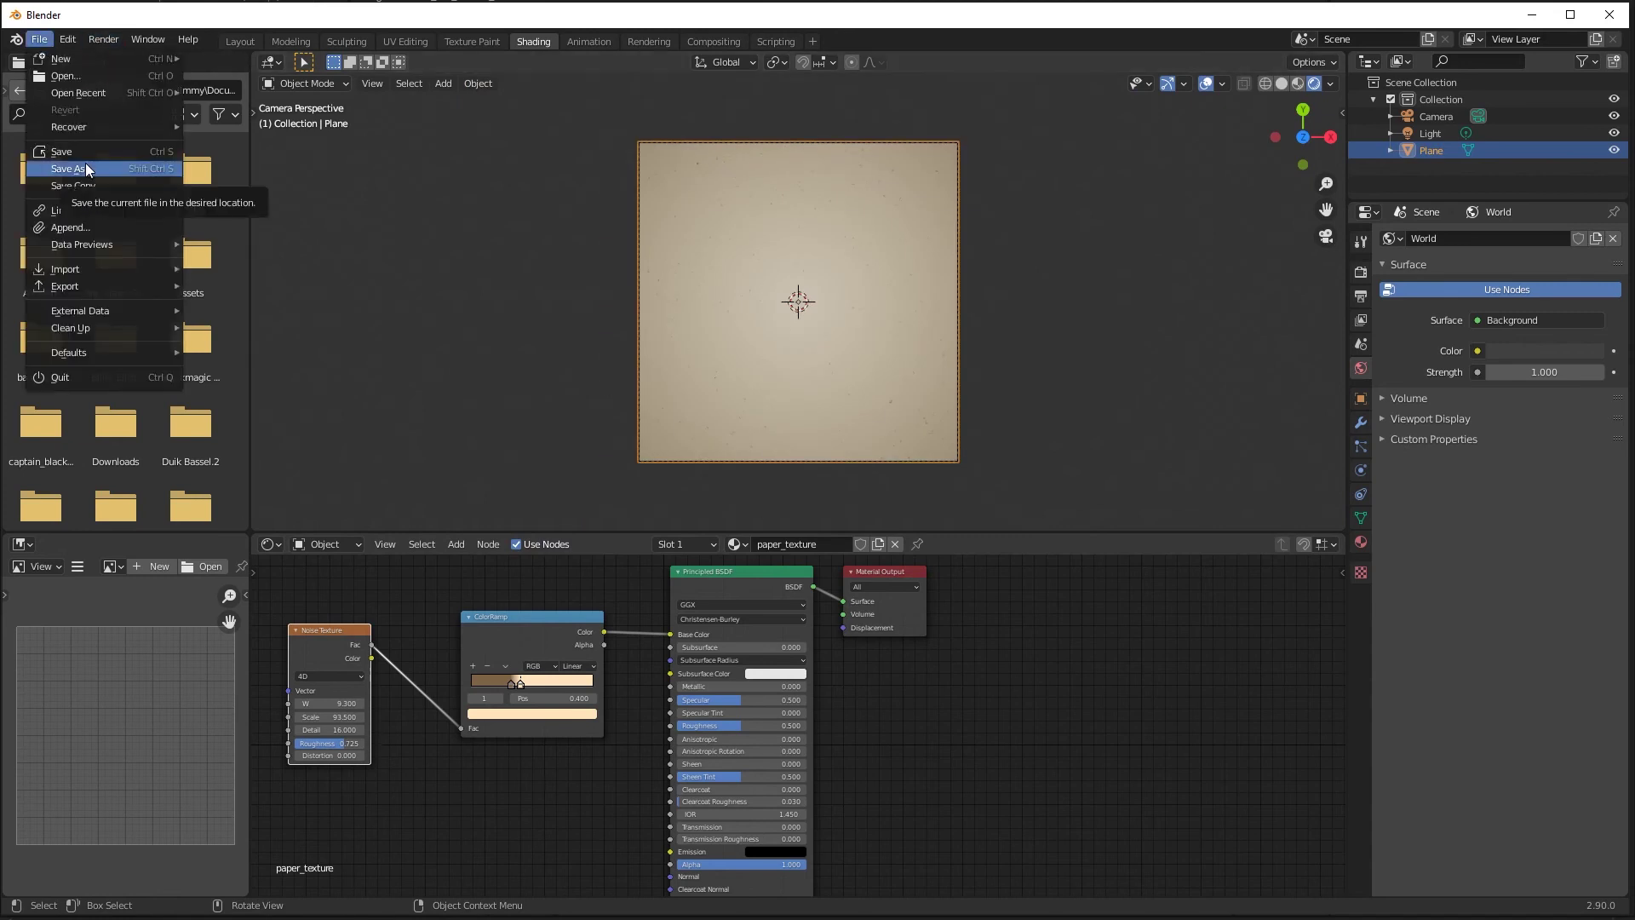
pyautogui.click(87, 168)
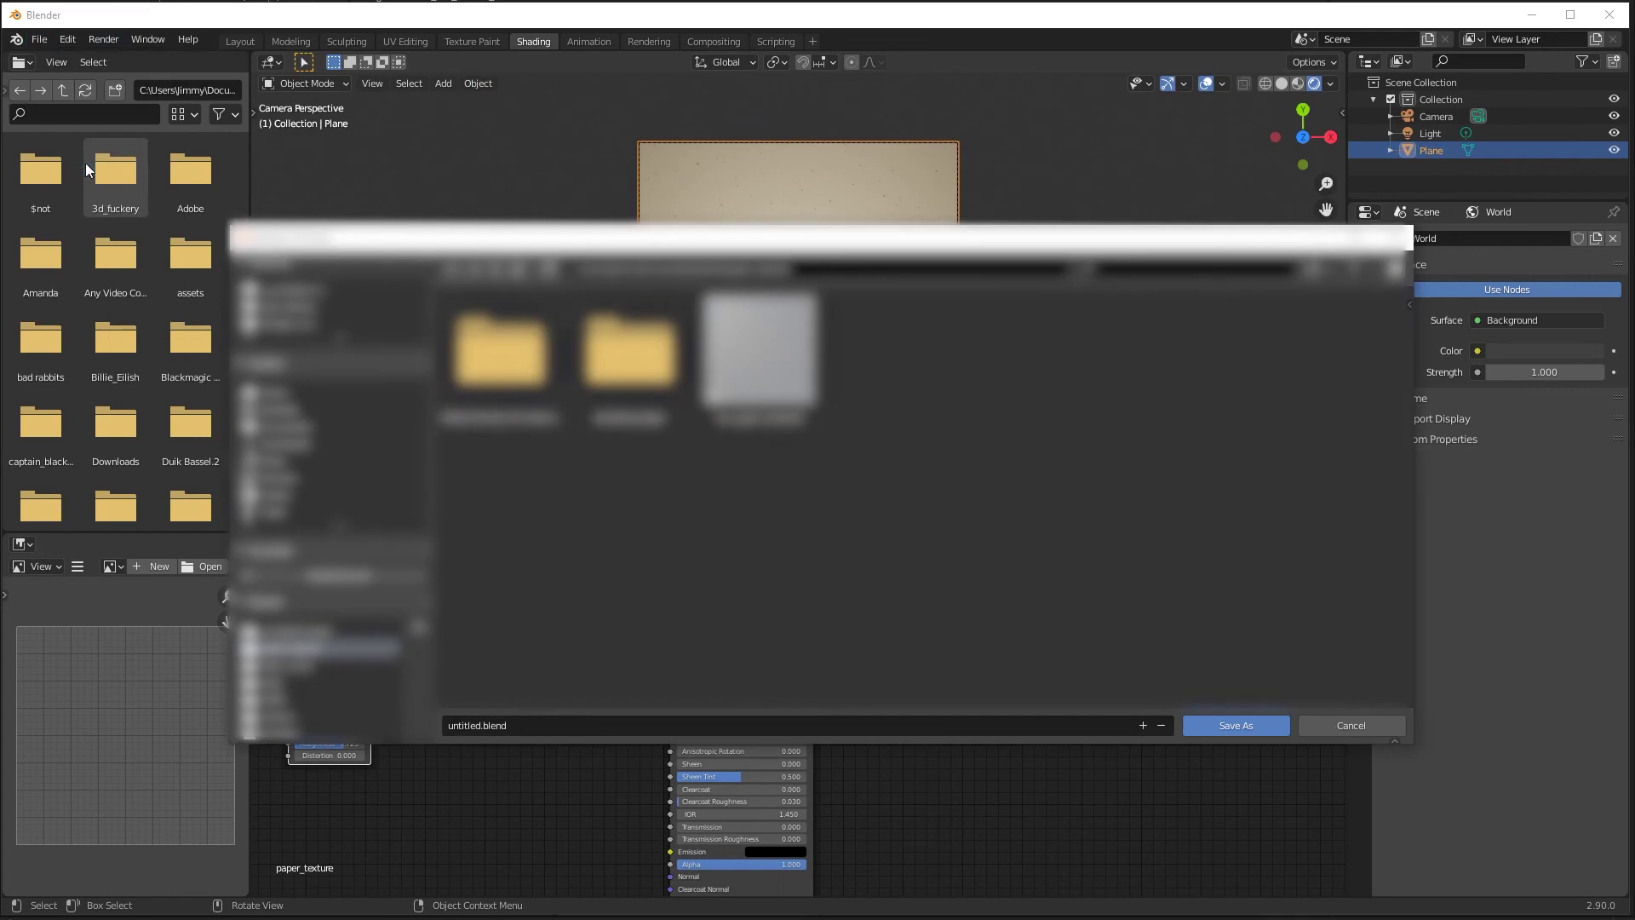
pyautogui.write('sim_paper')
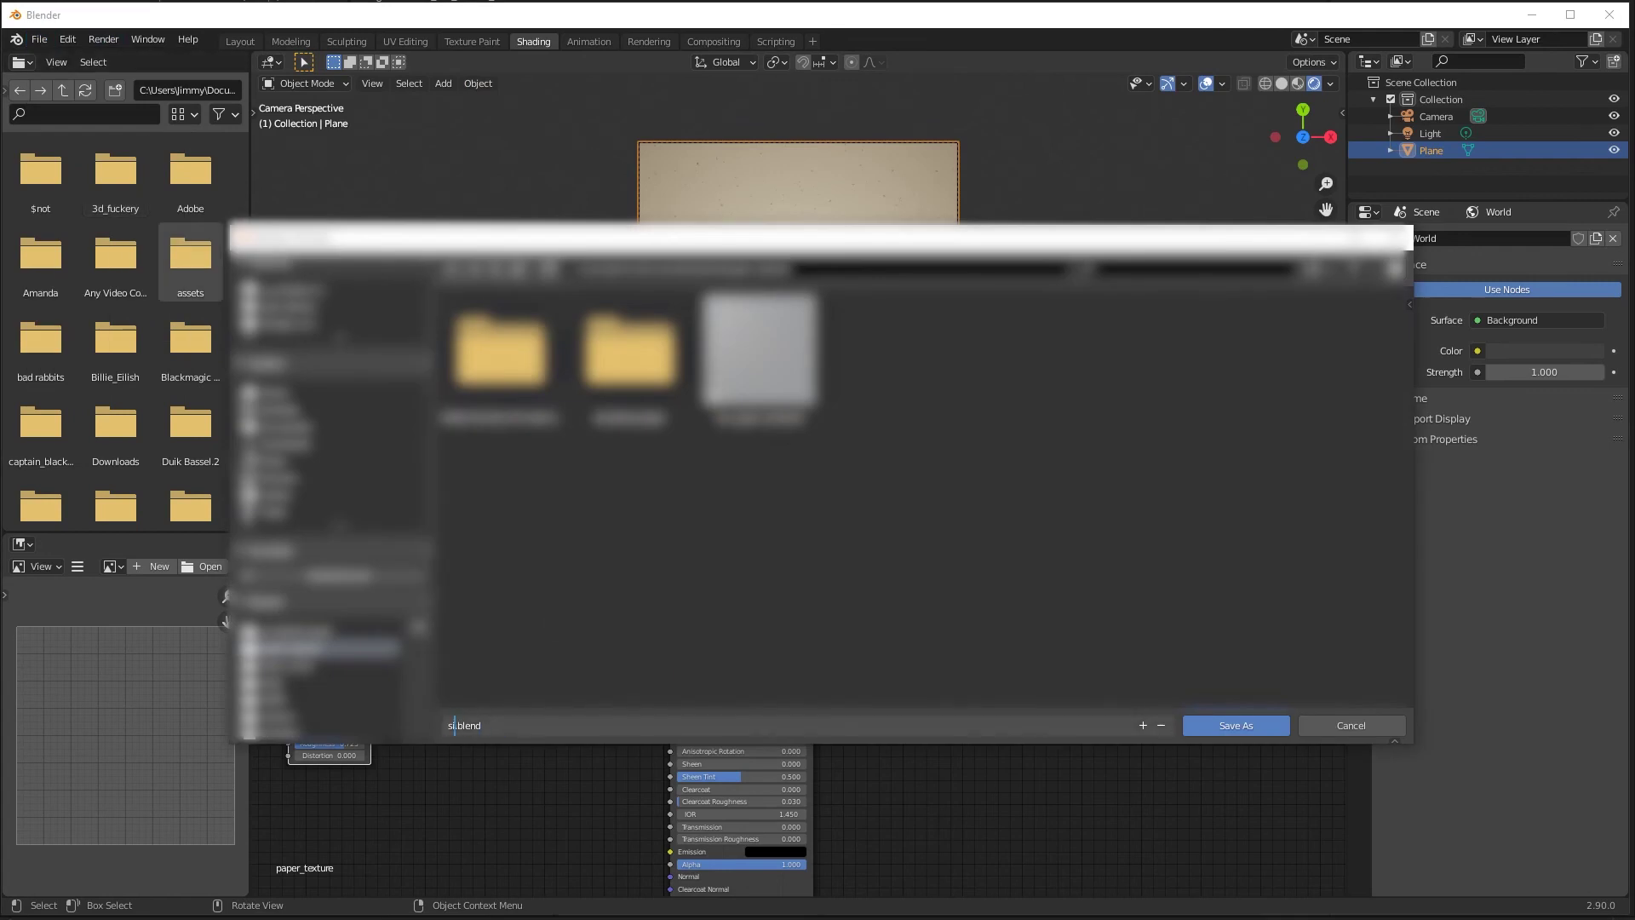
pyautogui.write('_tut3')
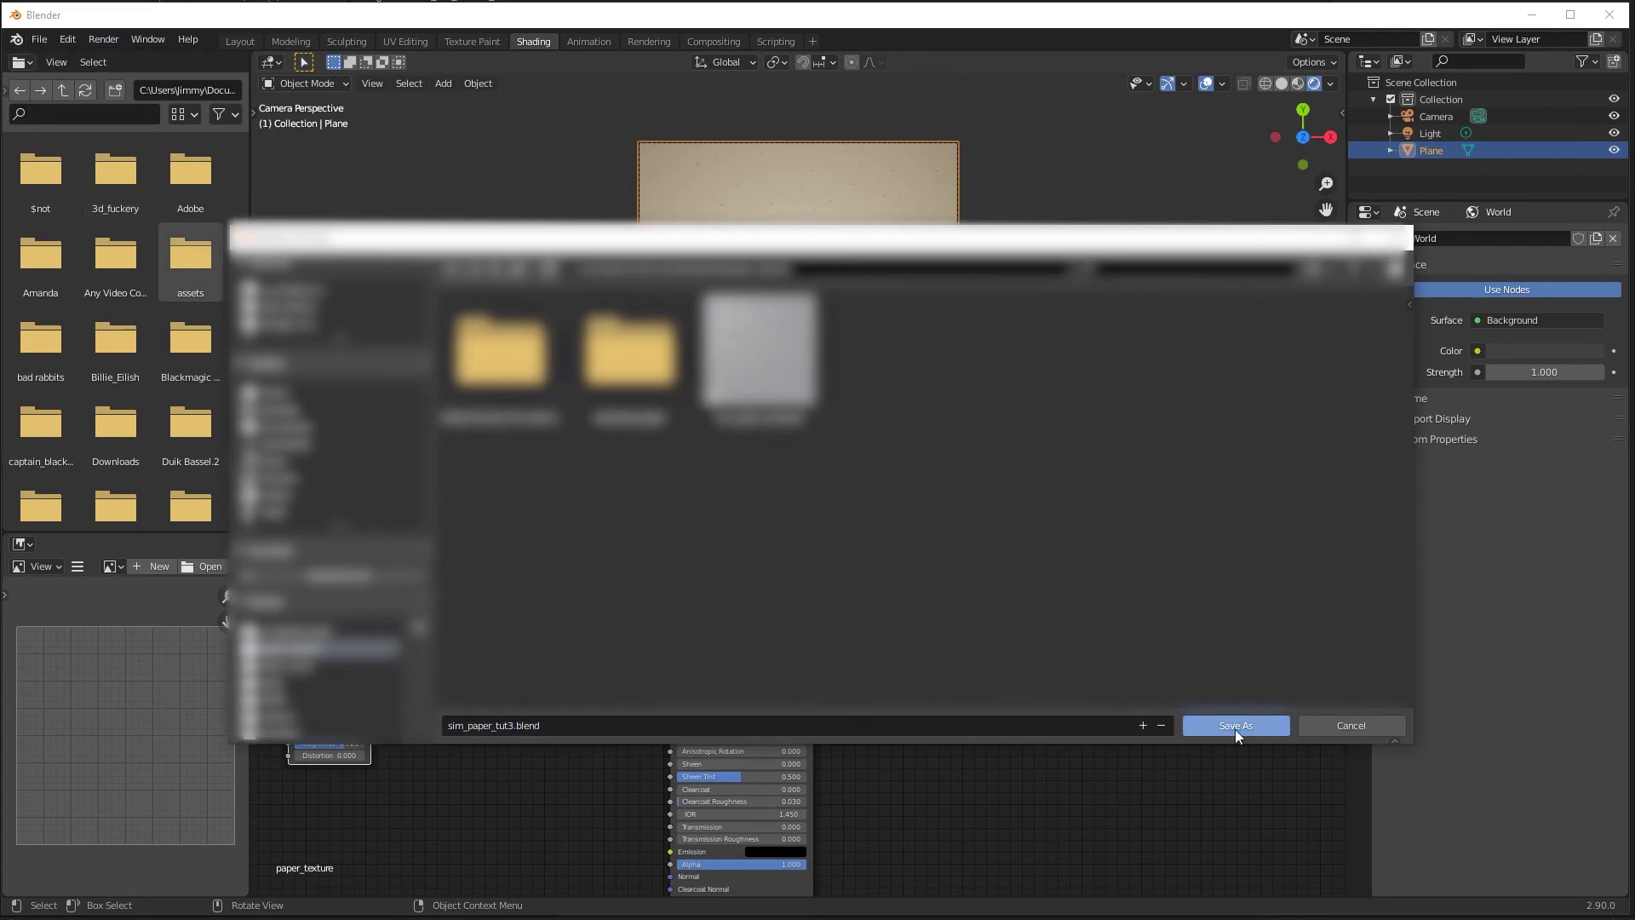
pyautogui.click(1234, 729)
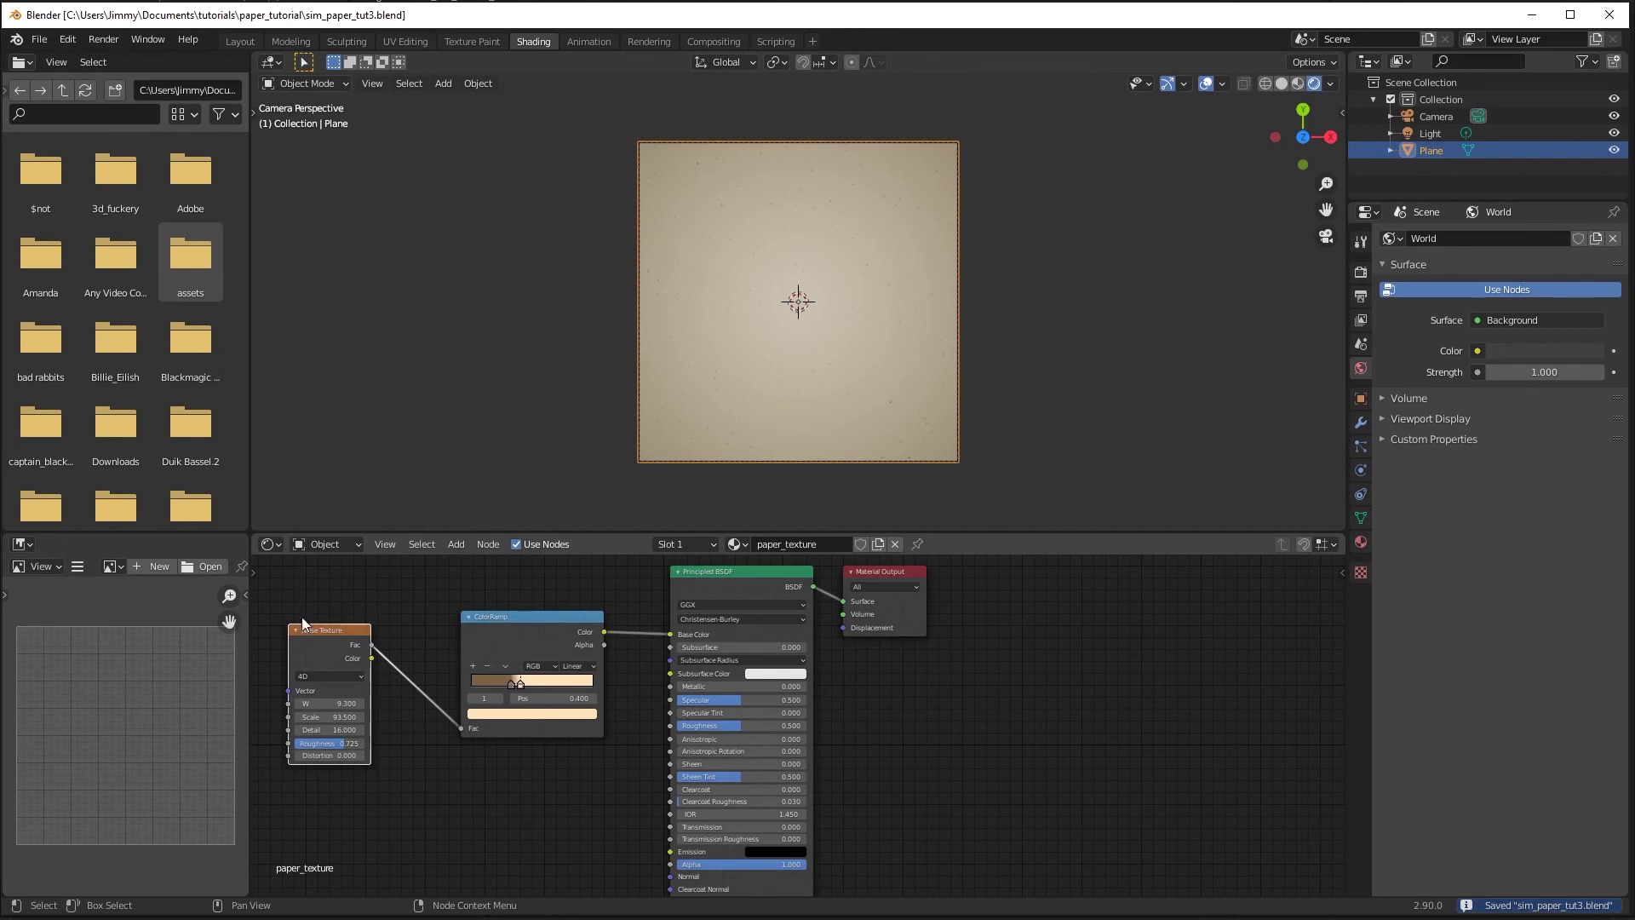
# Step: Duplicate the Noise Texture node and place the copy below the ColorRamp
pyautogui.click(305, 633)
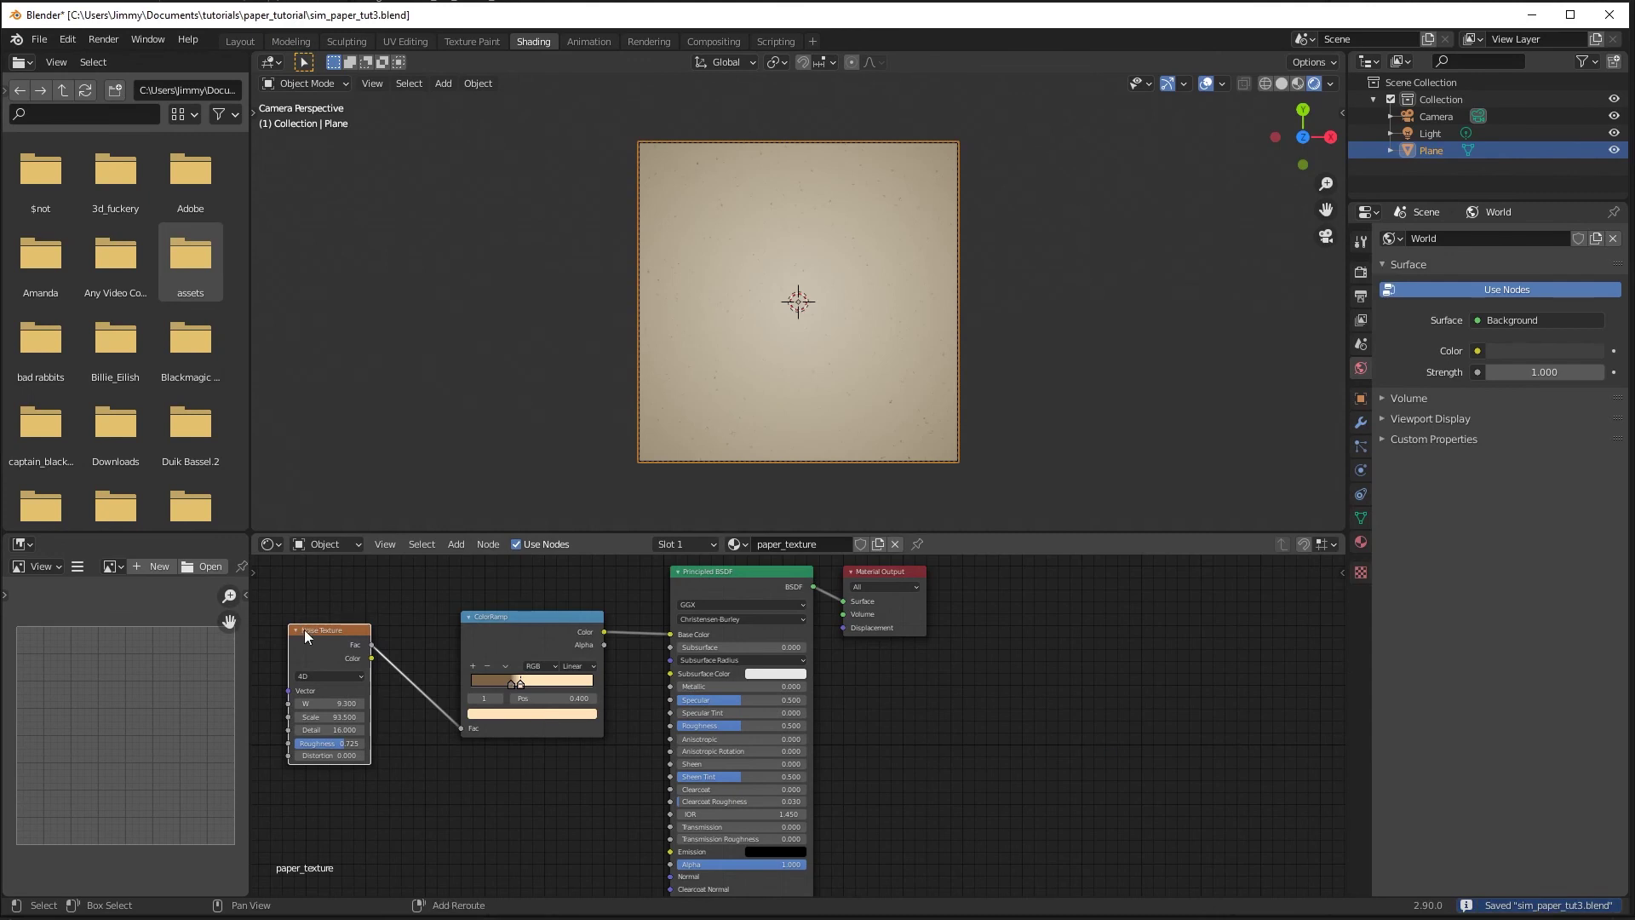
pyautogui.hotkey('shift', 'd')
pyautogui.click(399, 815)
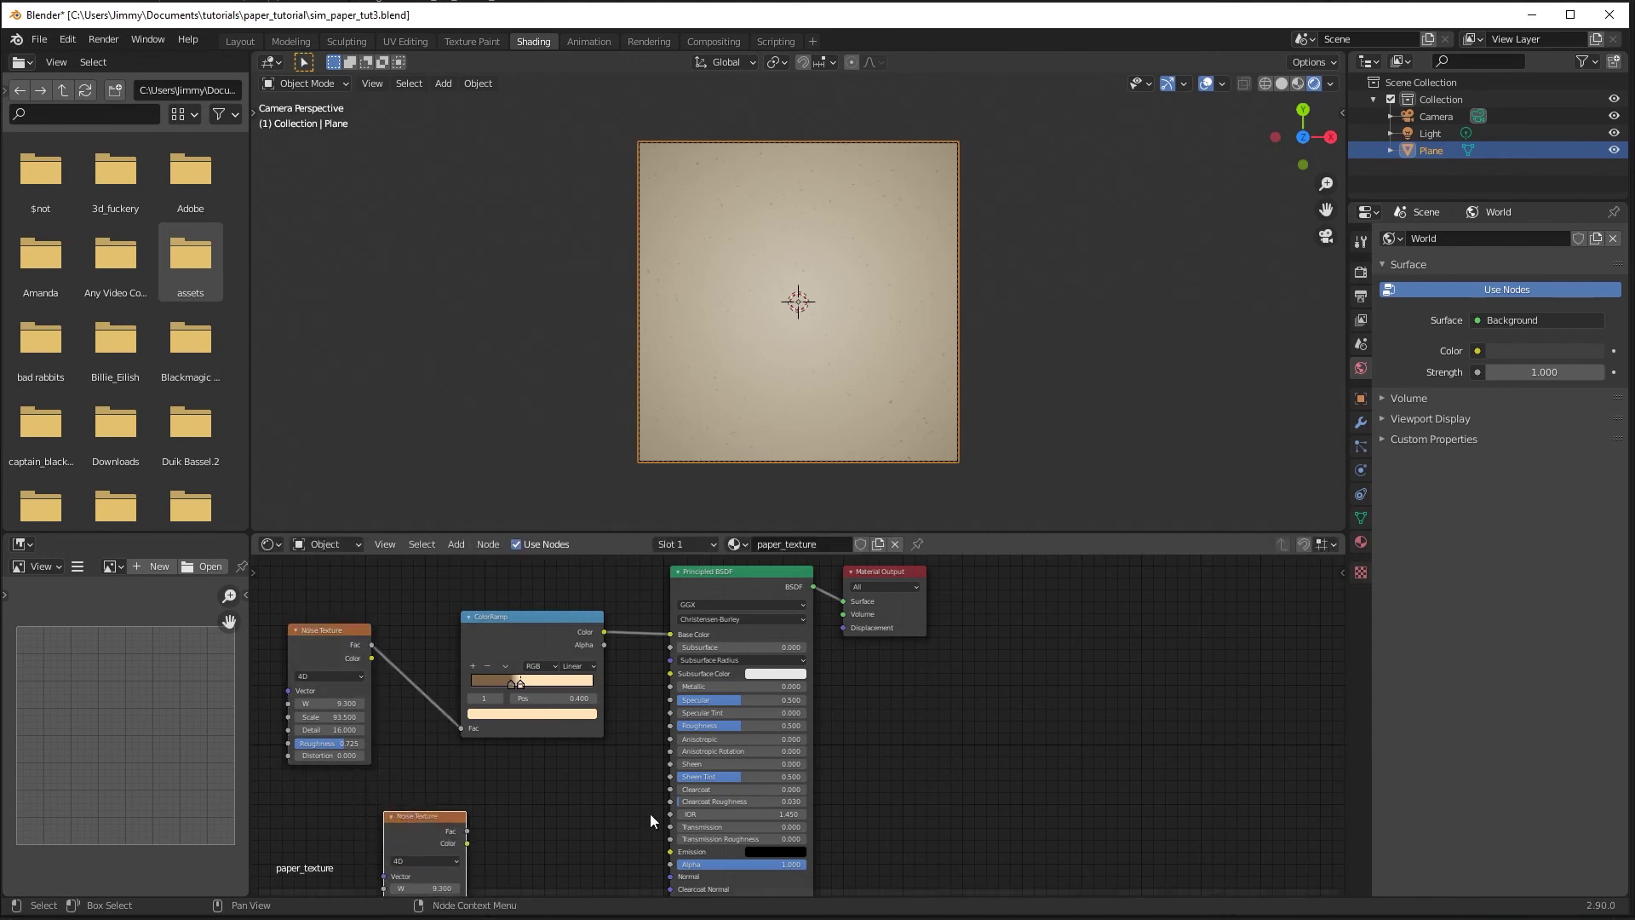
# Step: Add a Bump node between the duplicated Noise Texture and the Principled BSDF
pyautogui.moveTo(650, 815); pyautogui.dragTo(503, 728, button='middle')
pyautogui.hotkey('shift', 'a')
pyautogui.moveTo(503, 728)
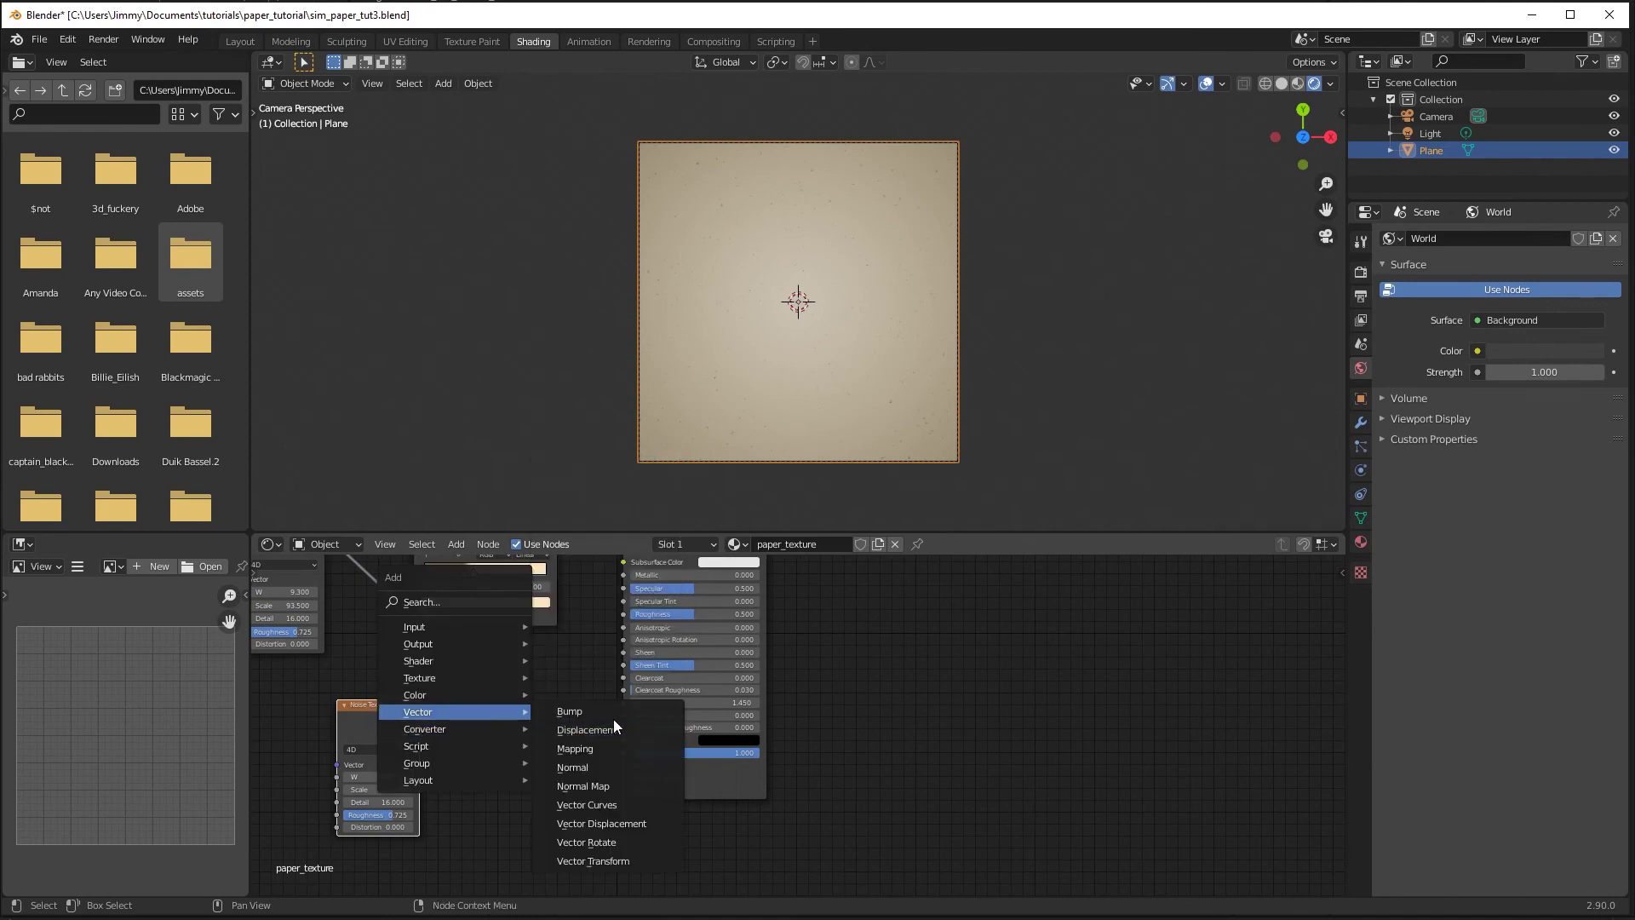
pyautogui.click(611, 713)
pyautogui.click(516, 719)
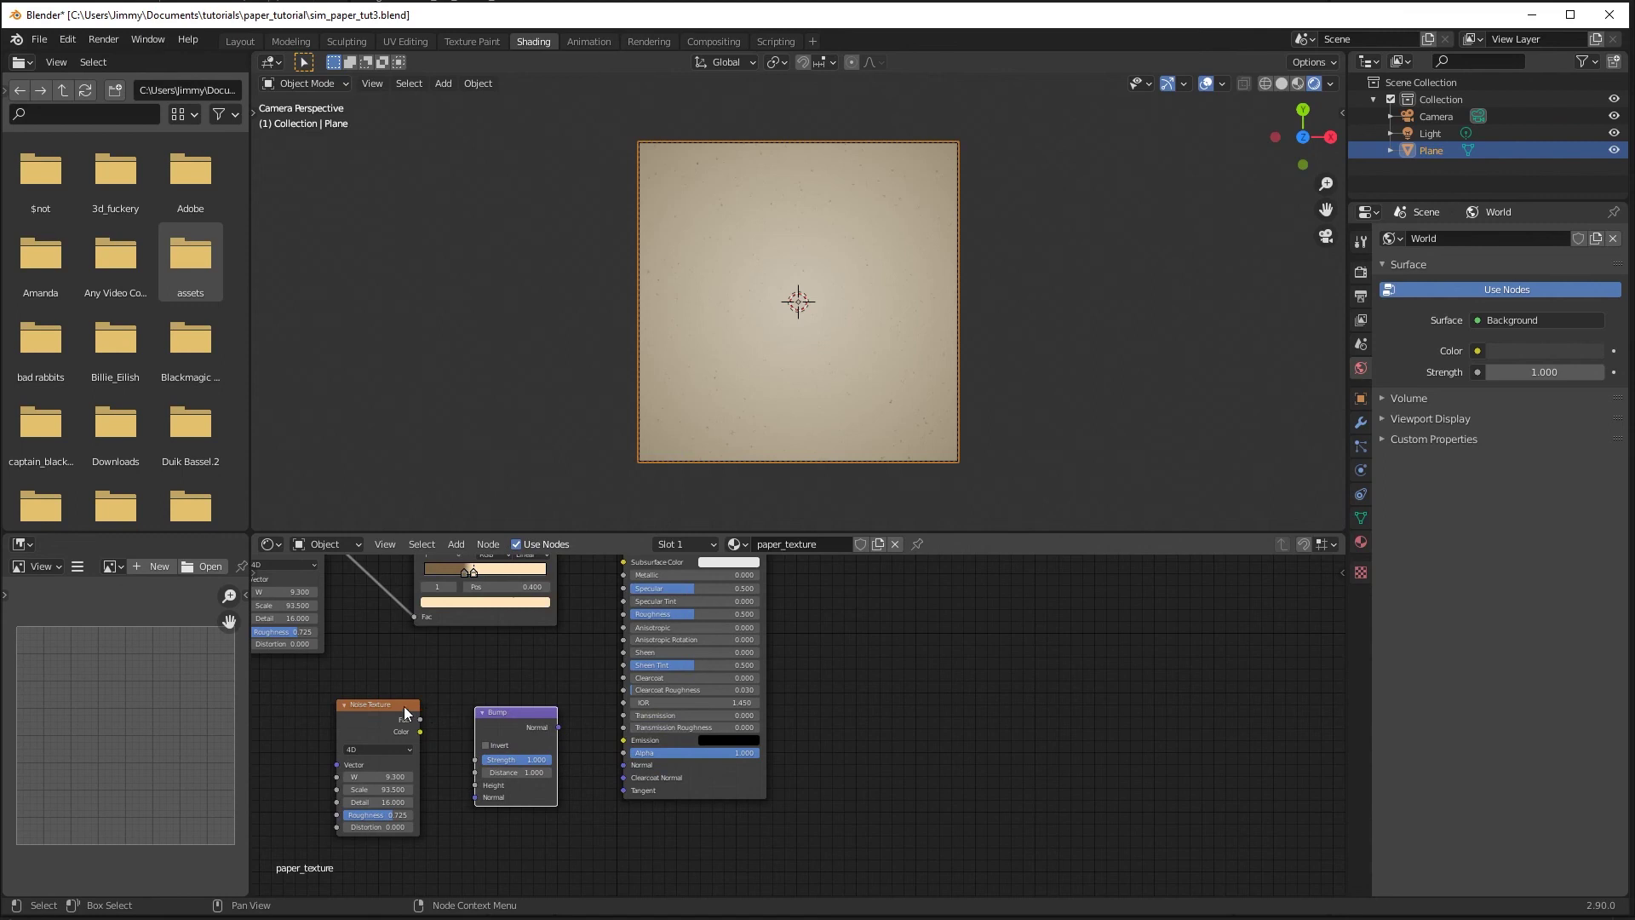
# Step: Connect the duplicated Noise Texture's Fac to the Bump's Height and the Bump's Normal to the Principled BSDF's Normal, and inspect the relief
pyautogui.moveTo(405, 714); pyautogui.dragTo(412, 726)
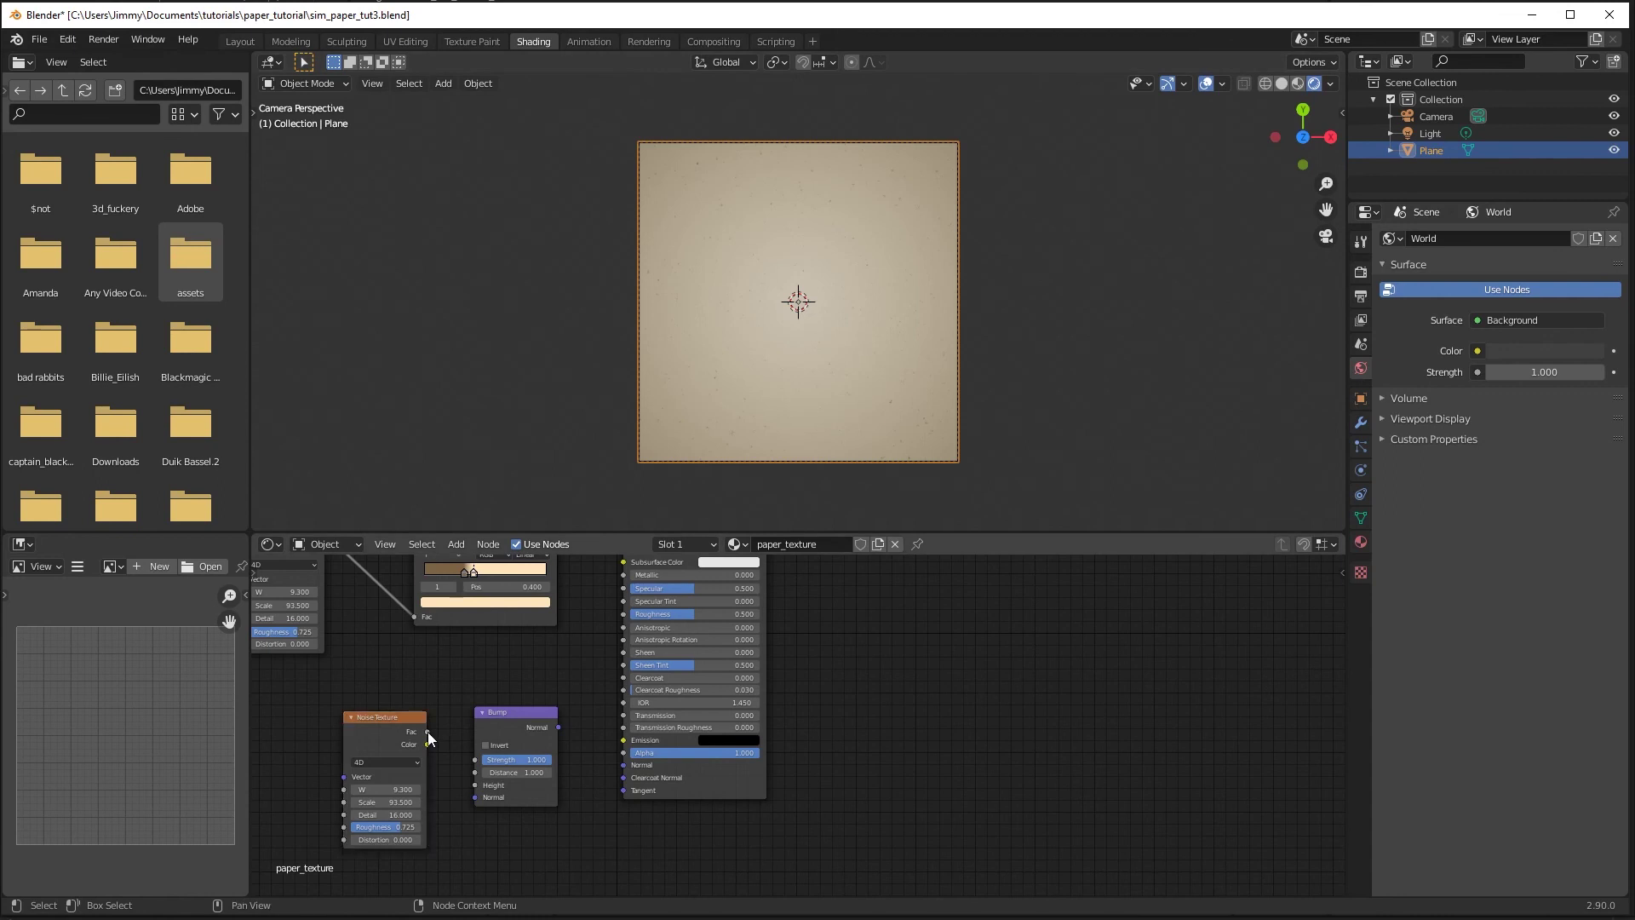
pyautogui.moveTo(428, 732); pyautogui.dragTo(474, 784)
pyautogui.moveTo(558, 728); pyautogui.dragTo(622, 765)
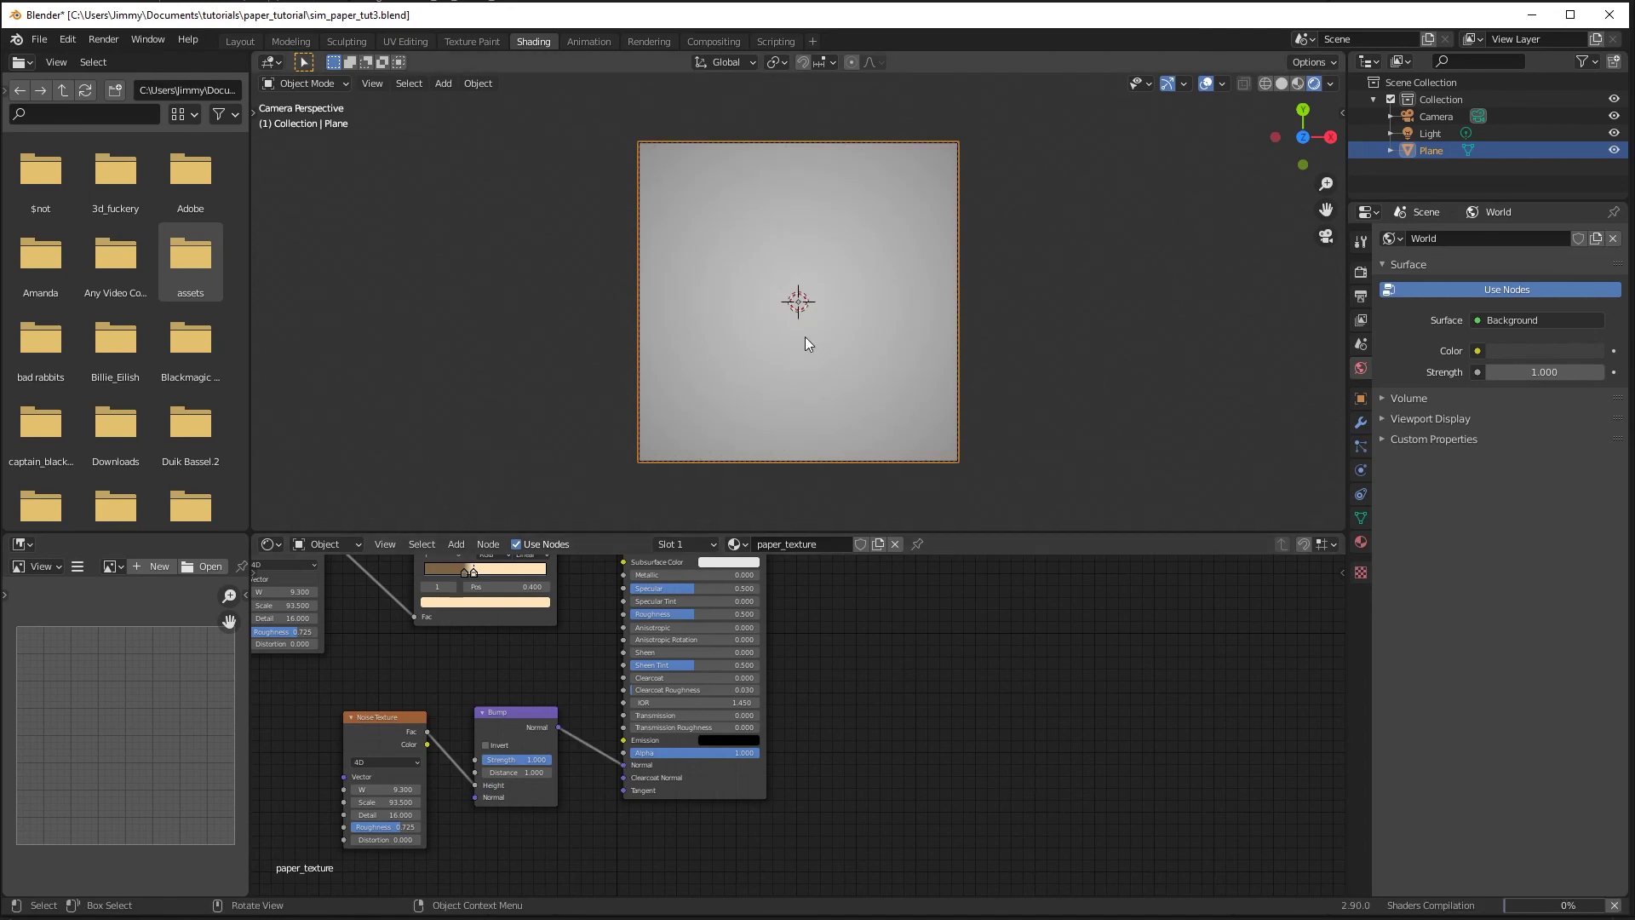
pyautogui.scroll(3, 804, 335)
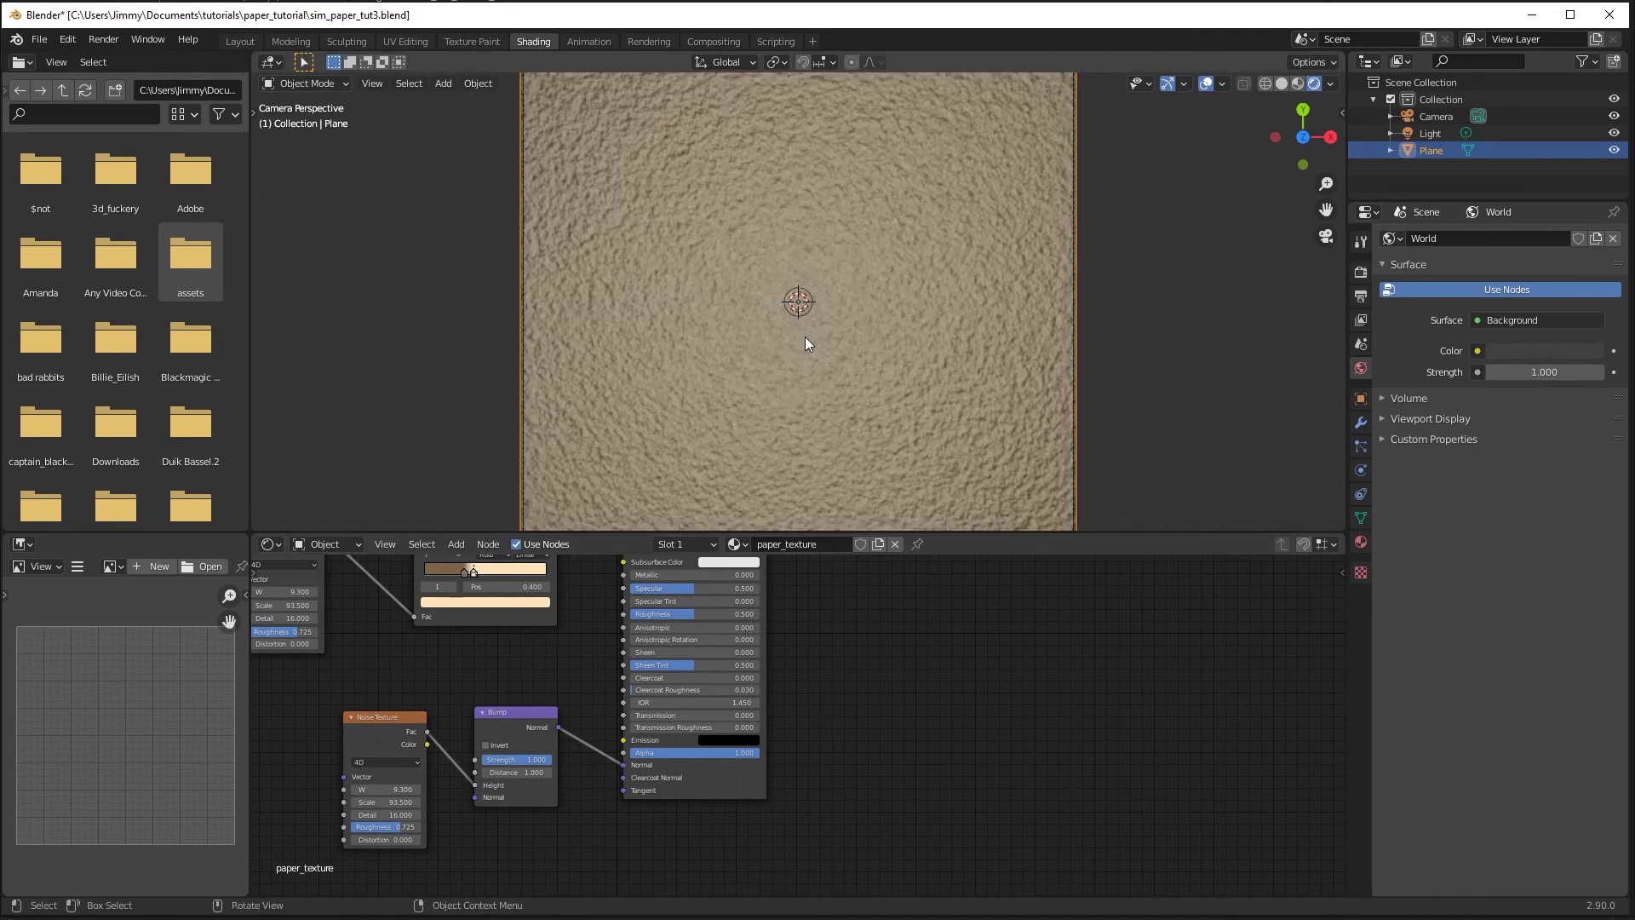
pyautogui.scroll(2, 805, 344)
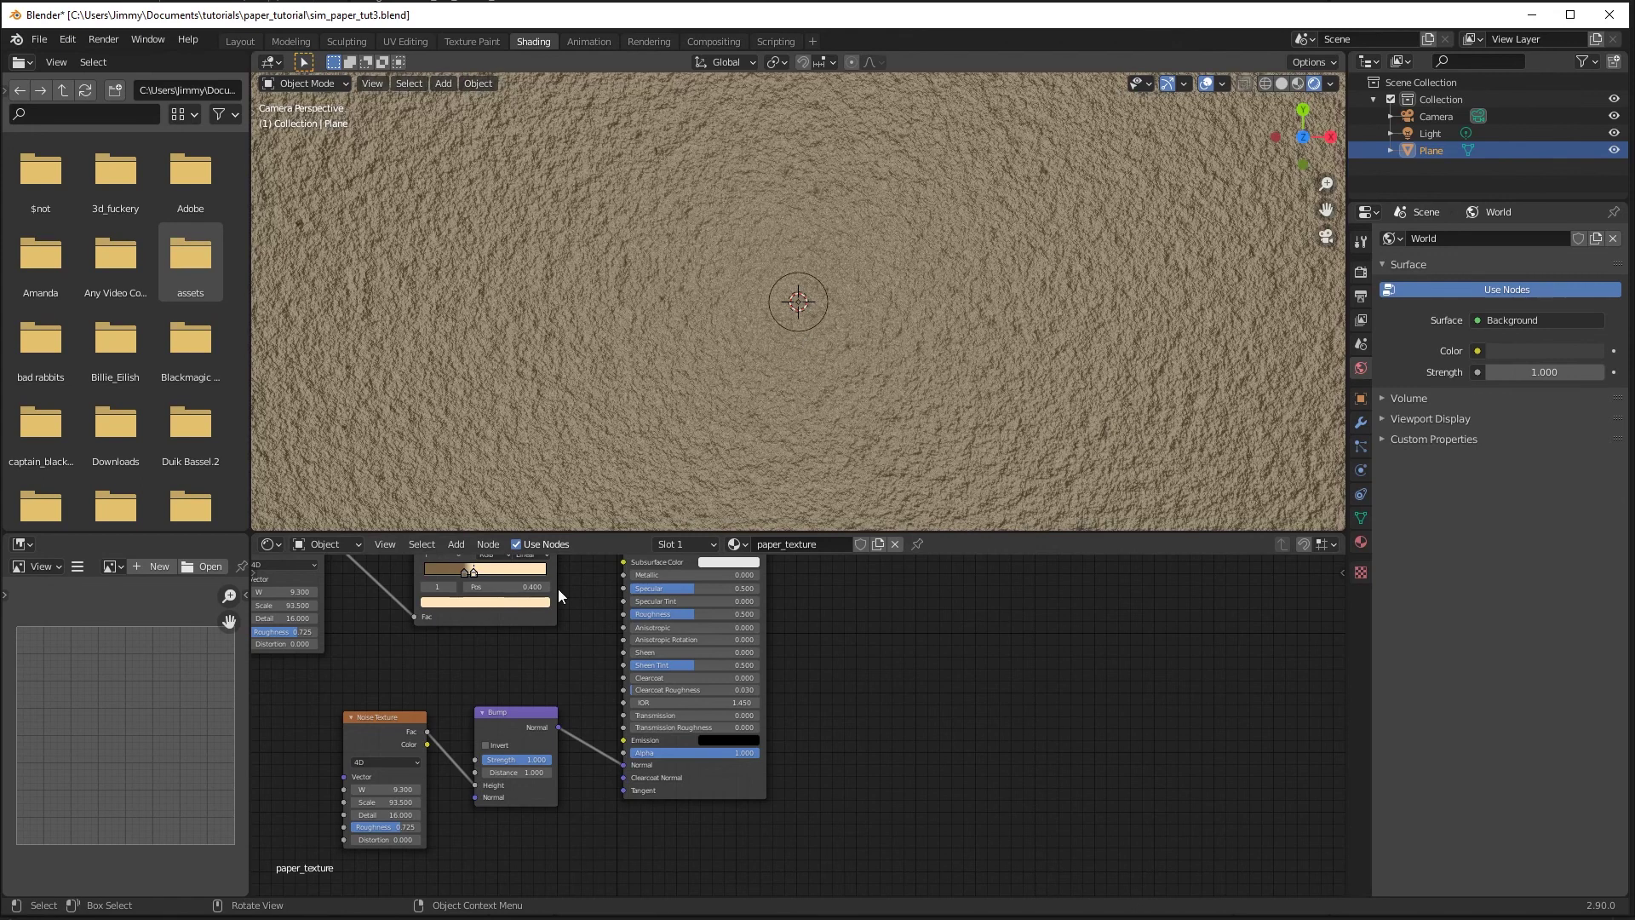
# Step: Try a Strength of 5 on the Bump node
pyautogui.click(508, 759)
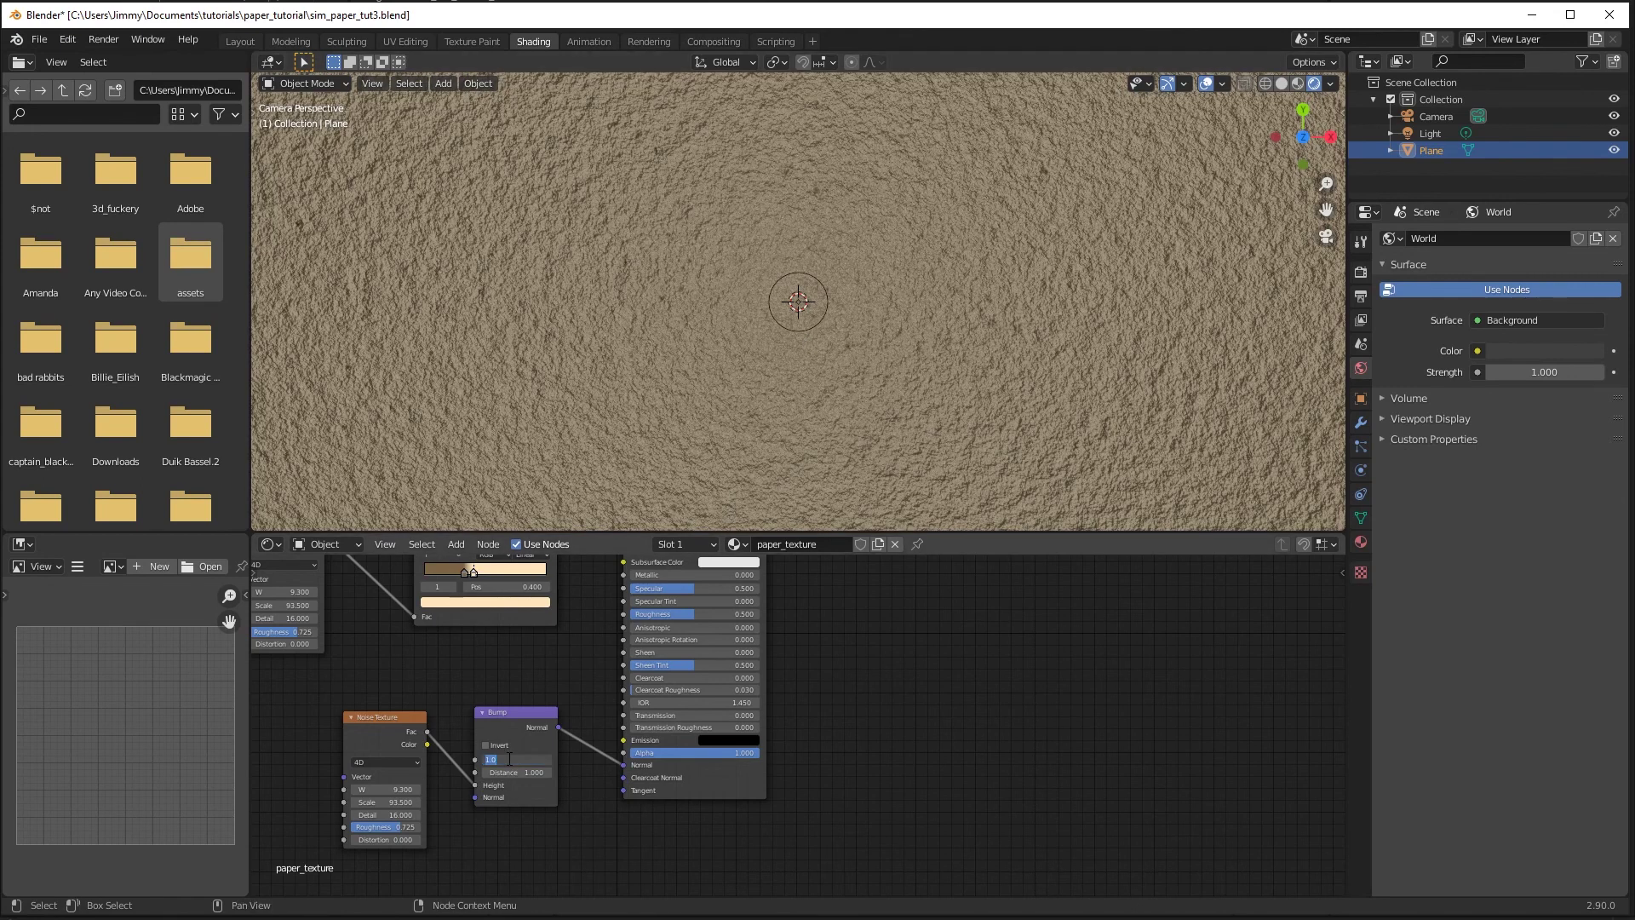
pyautogui.write('5')
pyautogui.press('Return')
pyautogui.click(517, 773)
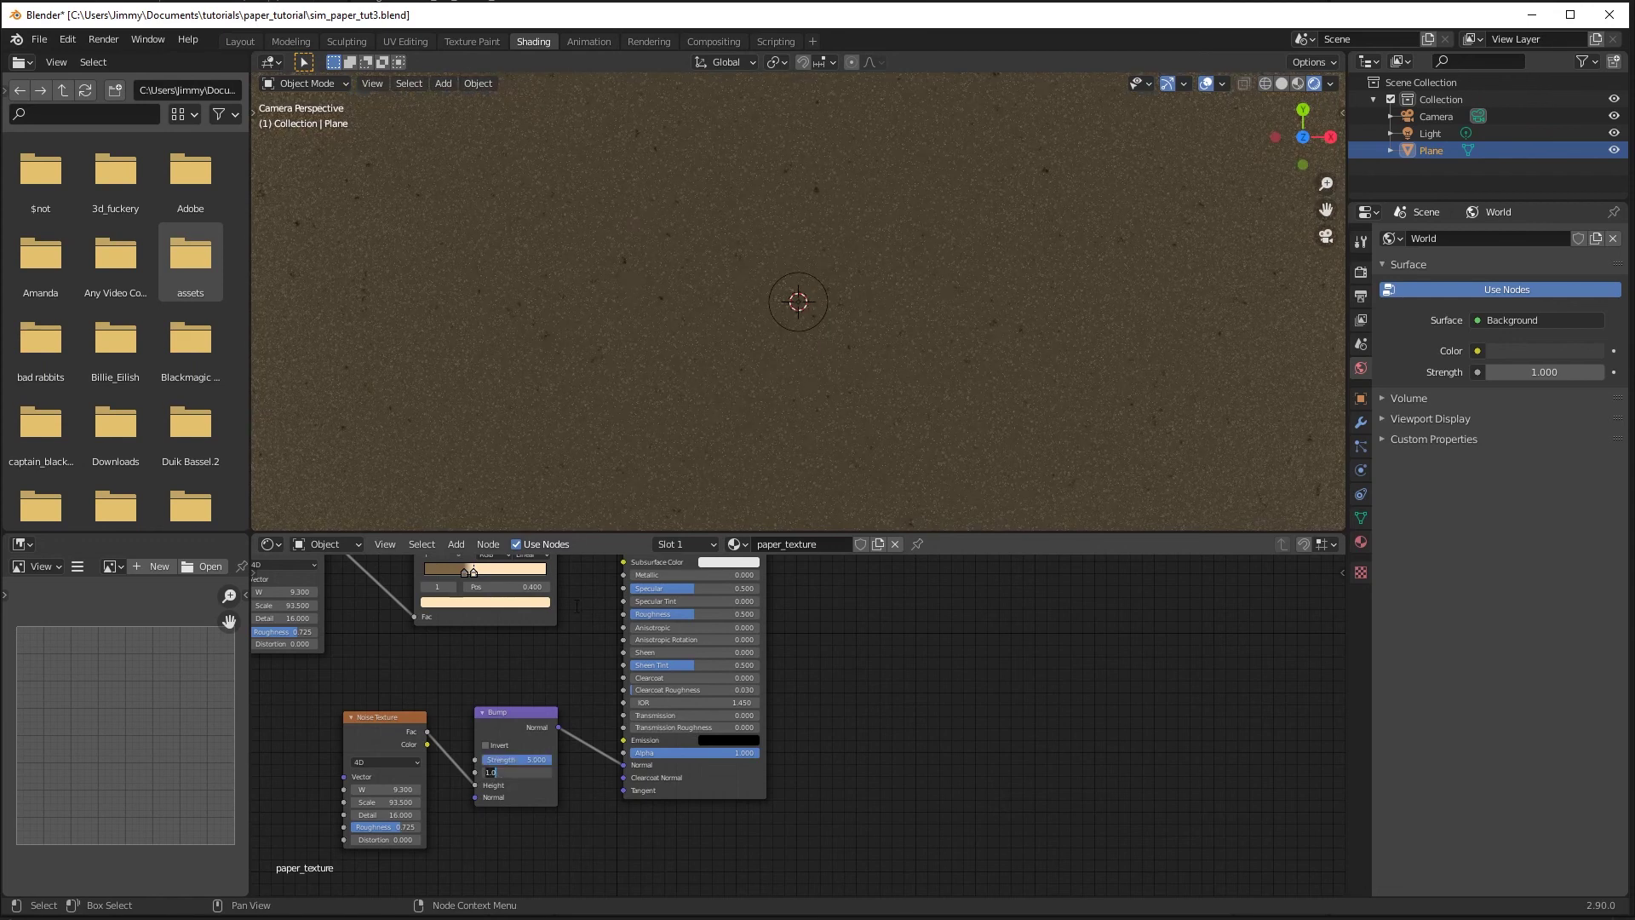
pyautogui.press('Return')
# Step: Set the Bump node's Strength to 0.5 and its Distance to 0.8, checking the relief on the plane
pyautogui.click(534, 759)
pyautogui.write('0.5')
pyautogui.press('Tab')
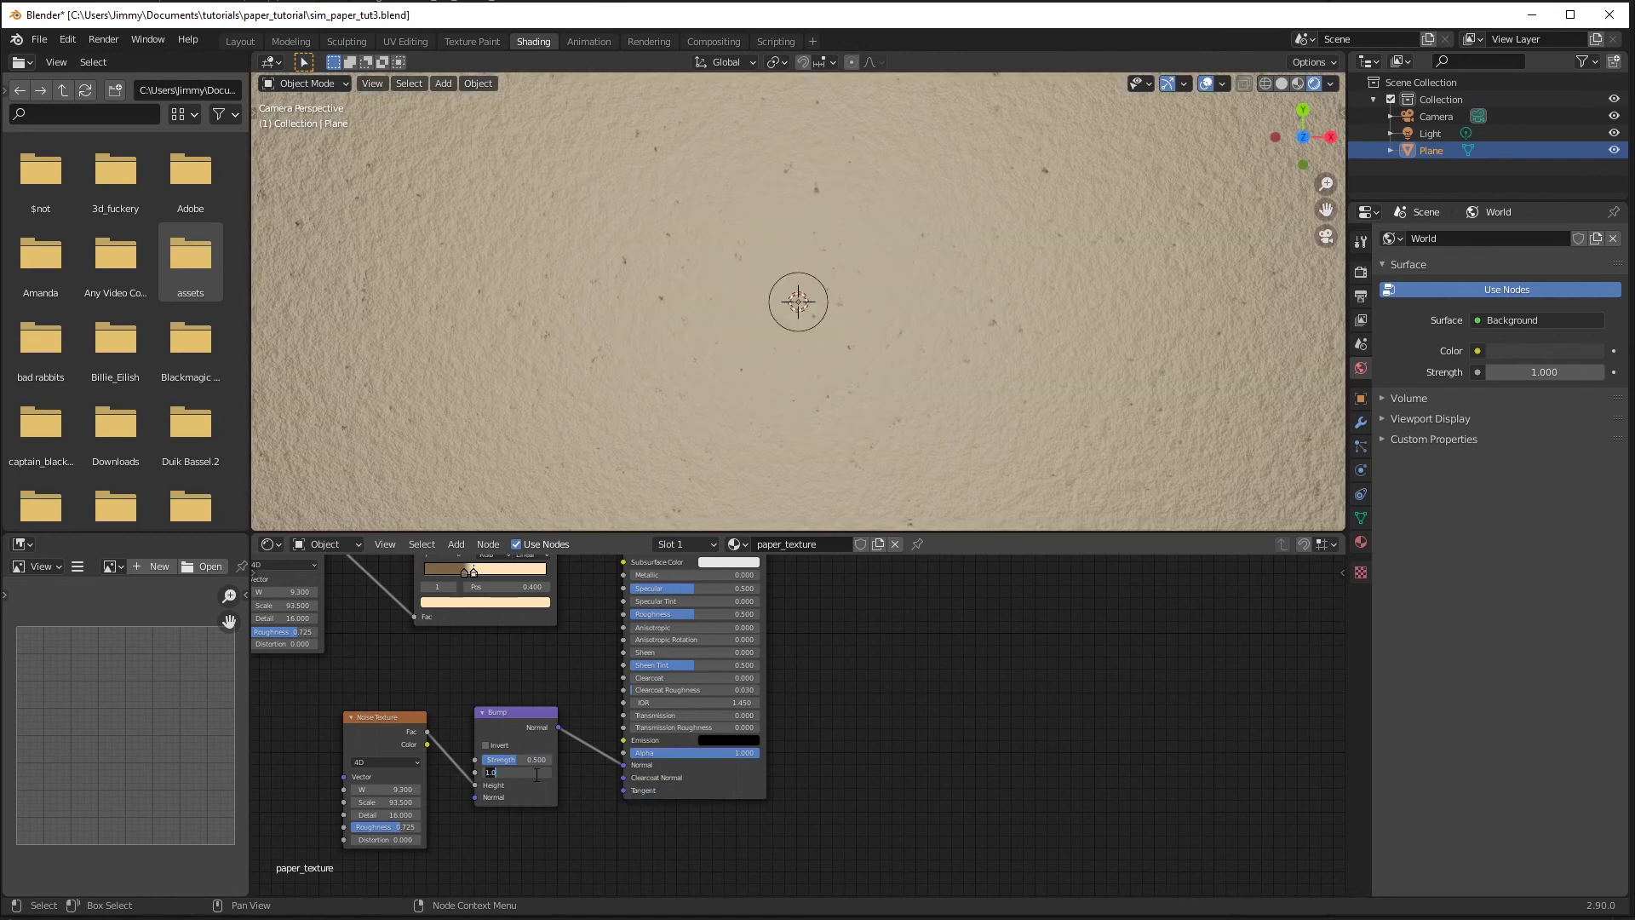
pyautogui.write('0.8')
pyautogui.press('Return')
pyautogui.scroll(-3, 576, 398)
# Step: Set the Scale to 200 and the Roughness to 1 on the Noise Texture feeding the Bump node, and save the file
pyautogui.click(384, 802)
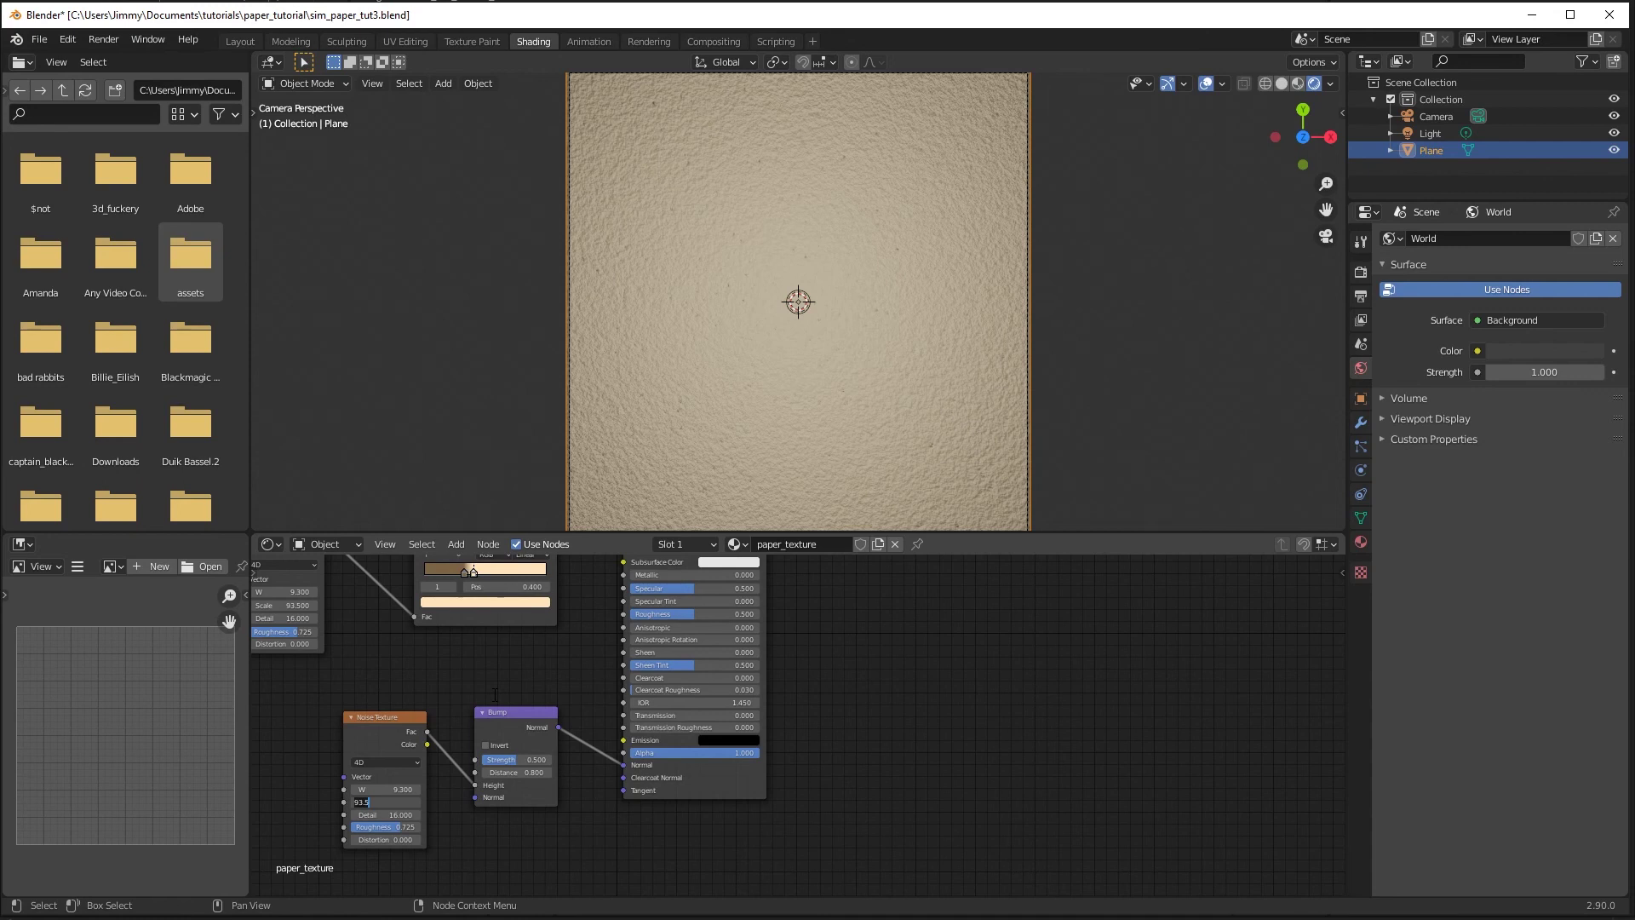
pyautogui.write('200')
pyautogui.press('Return')
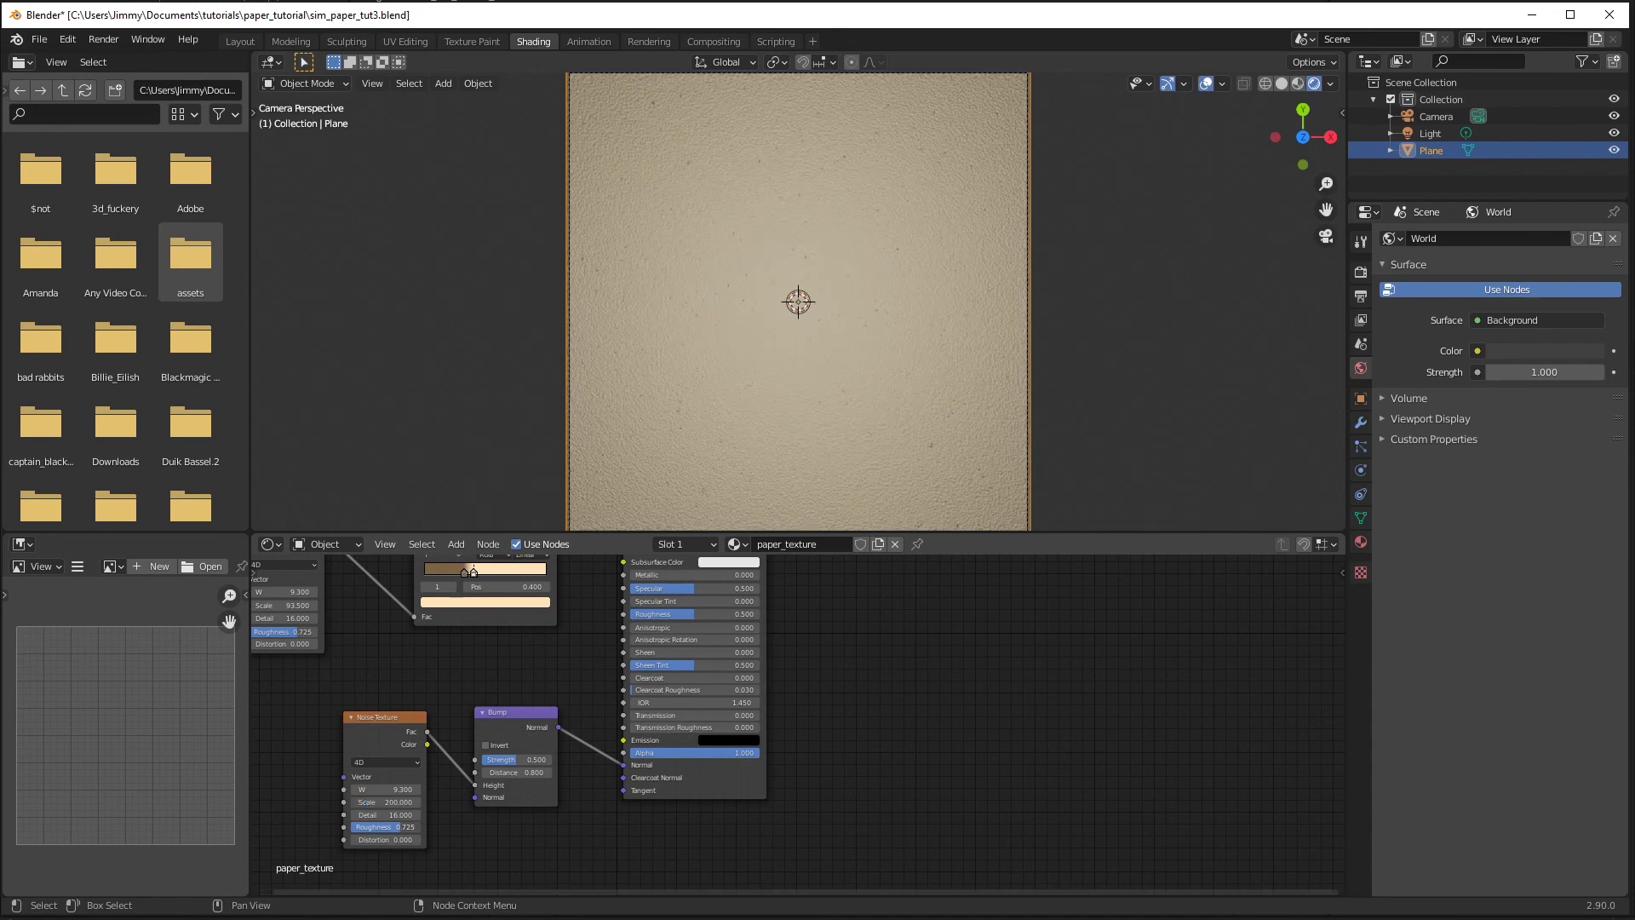
pyautogui.moveTo(398, 827); pyautogui.dragTo(417, 826)
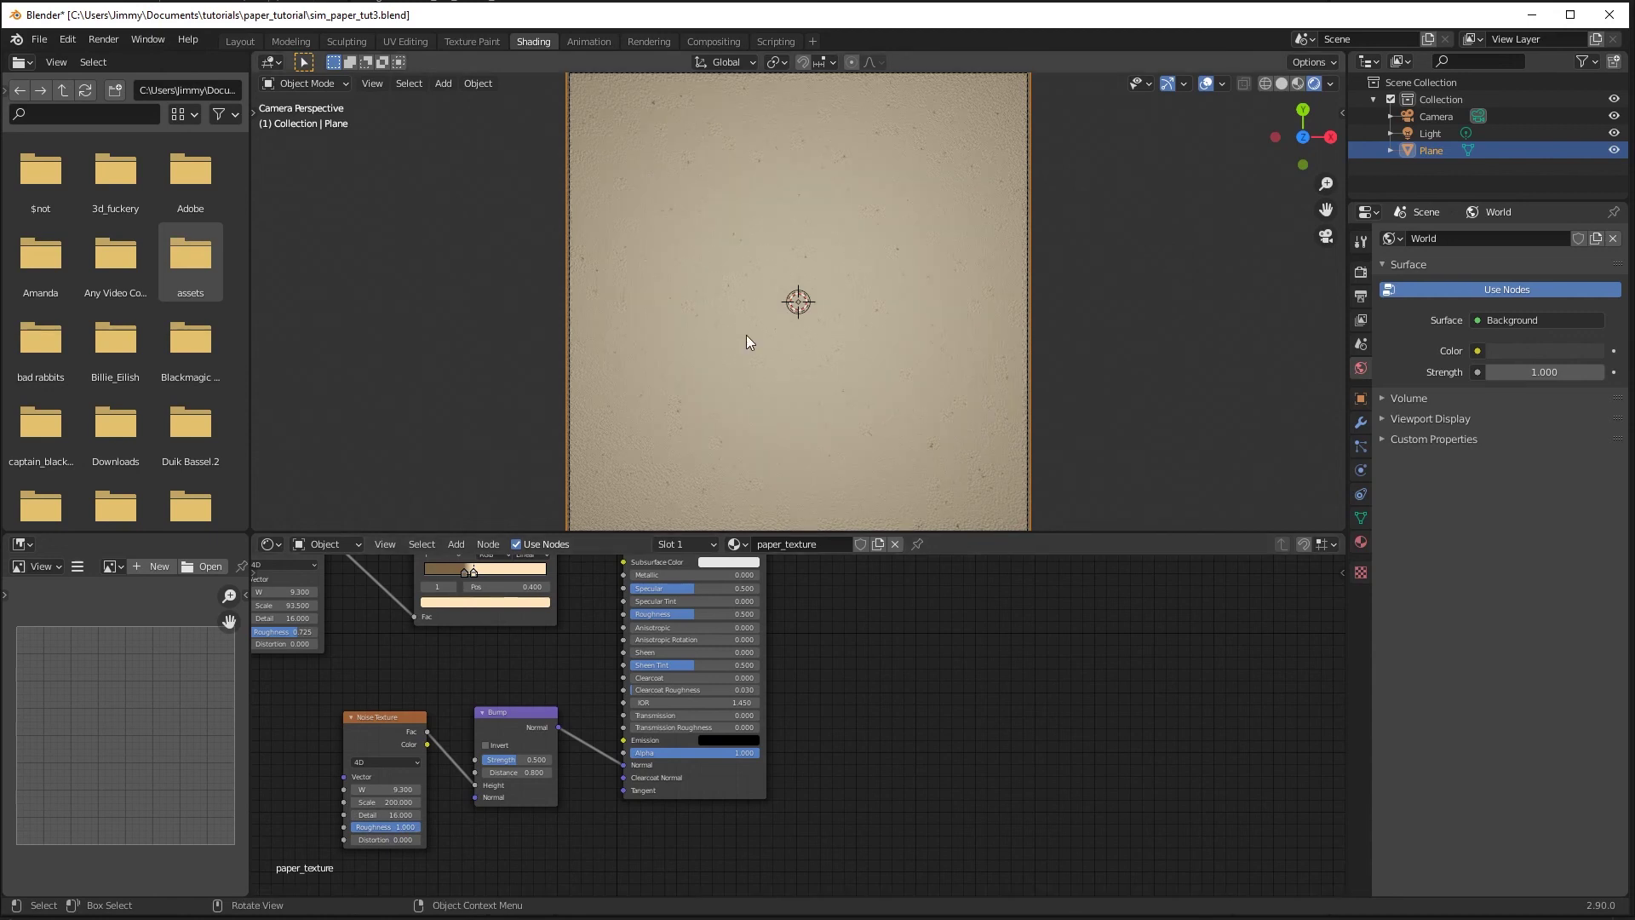
pyautogui.scroll(1, 747, 336)
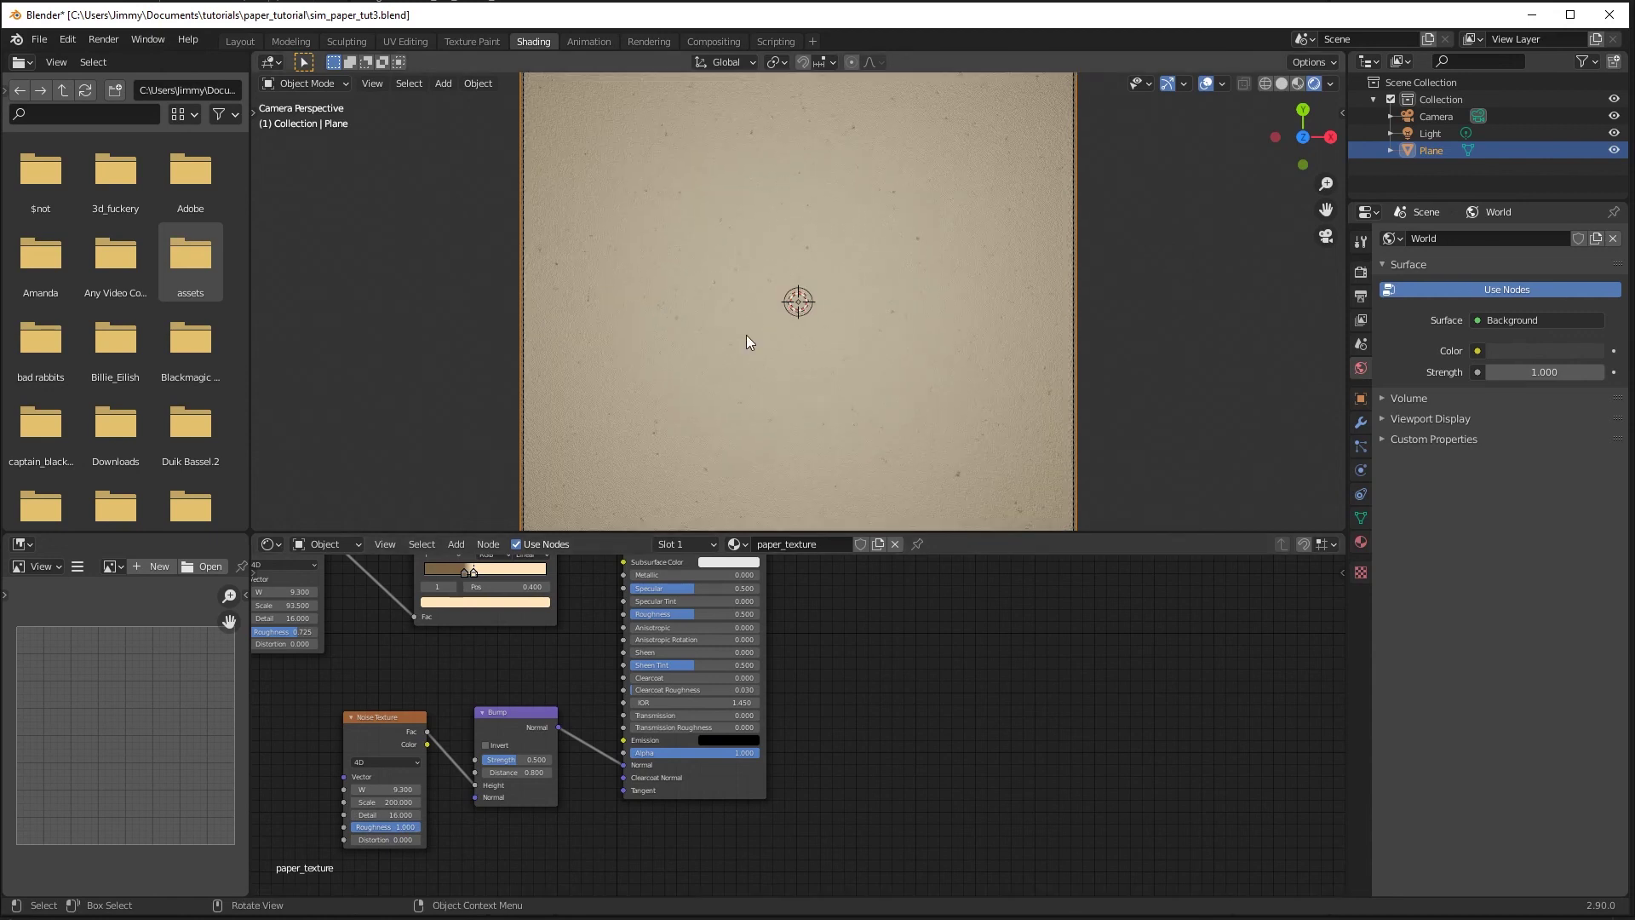
pyautogui.hotkey('ctrl', 's')
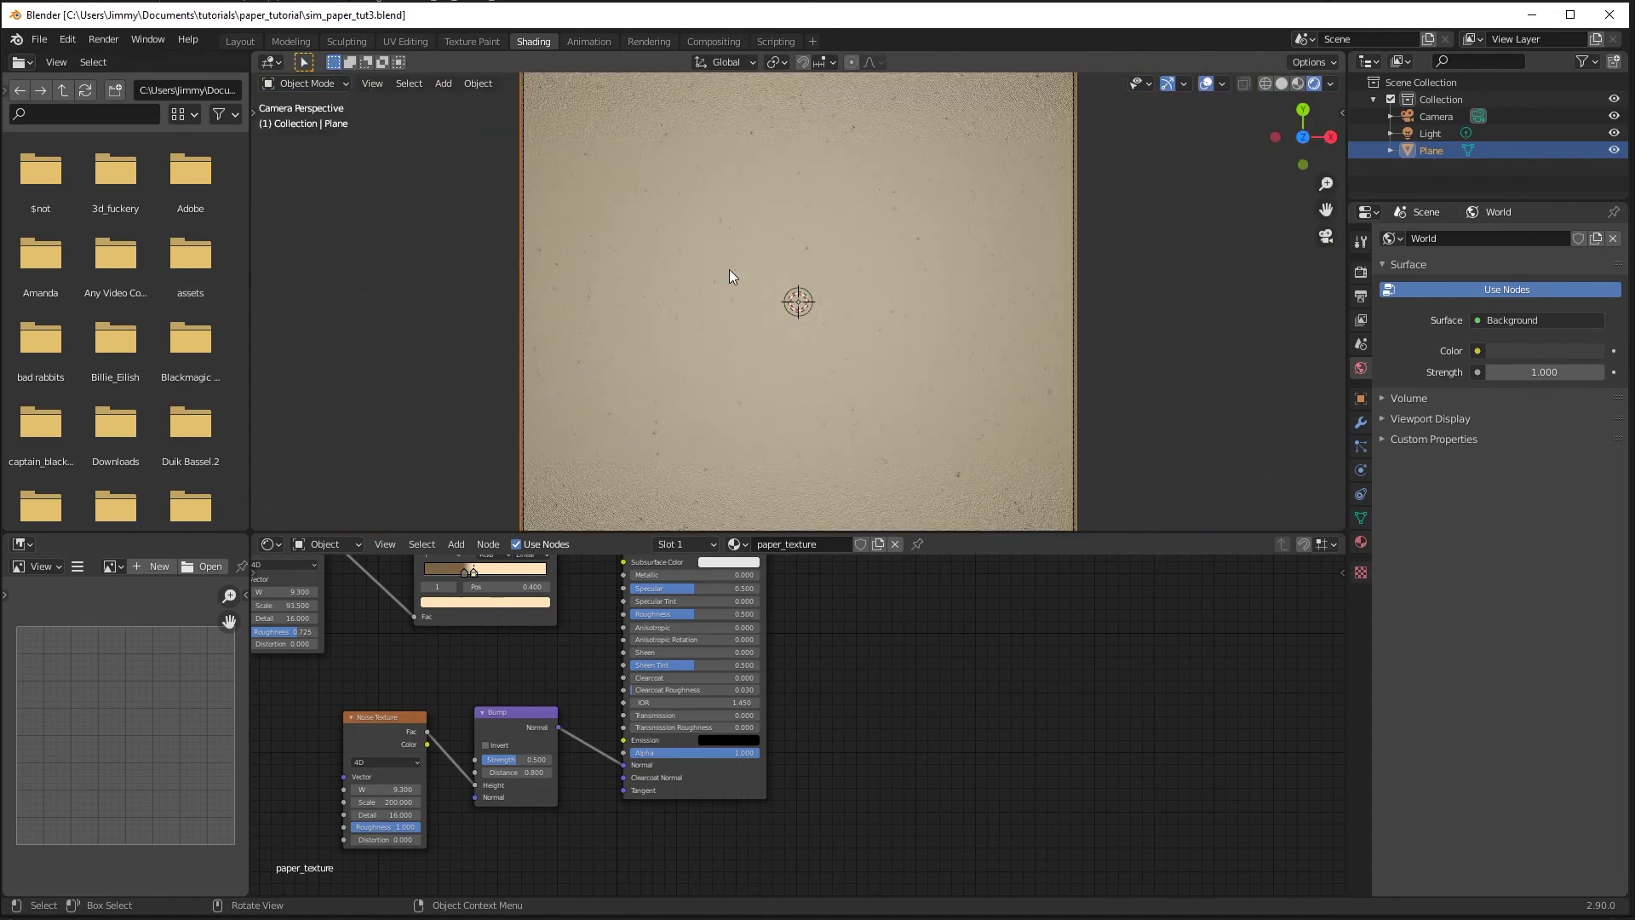
# Step: Set the point light's Power to 2000 W
pyautogui.scroll(-1, 729, 269)
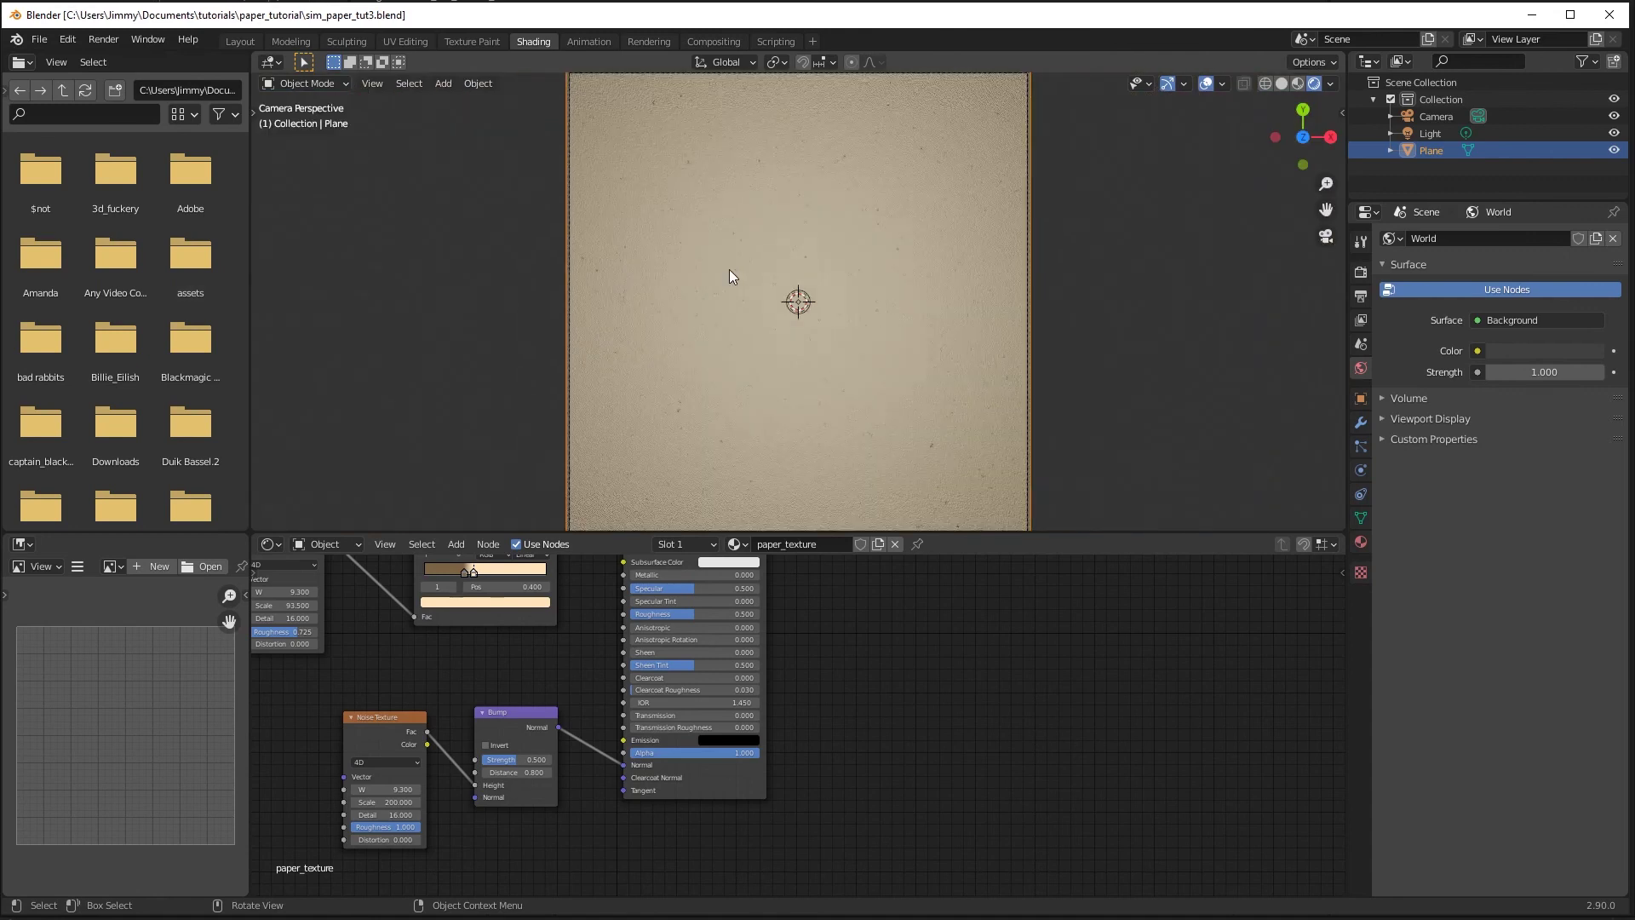
pyautogui.click(1428, 137)
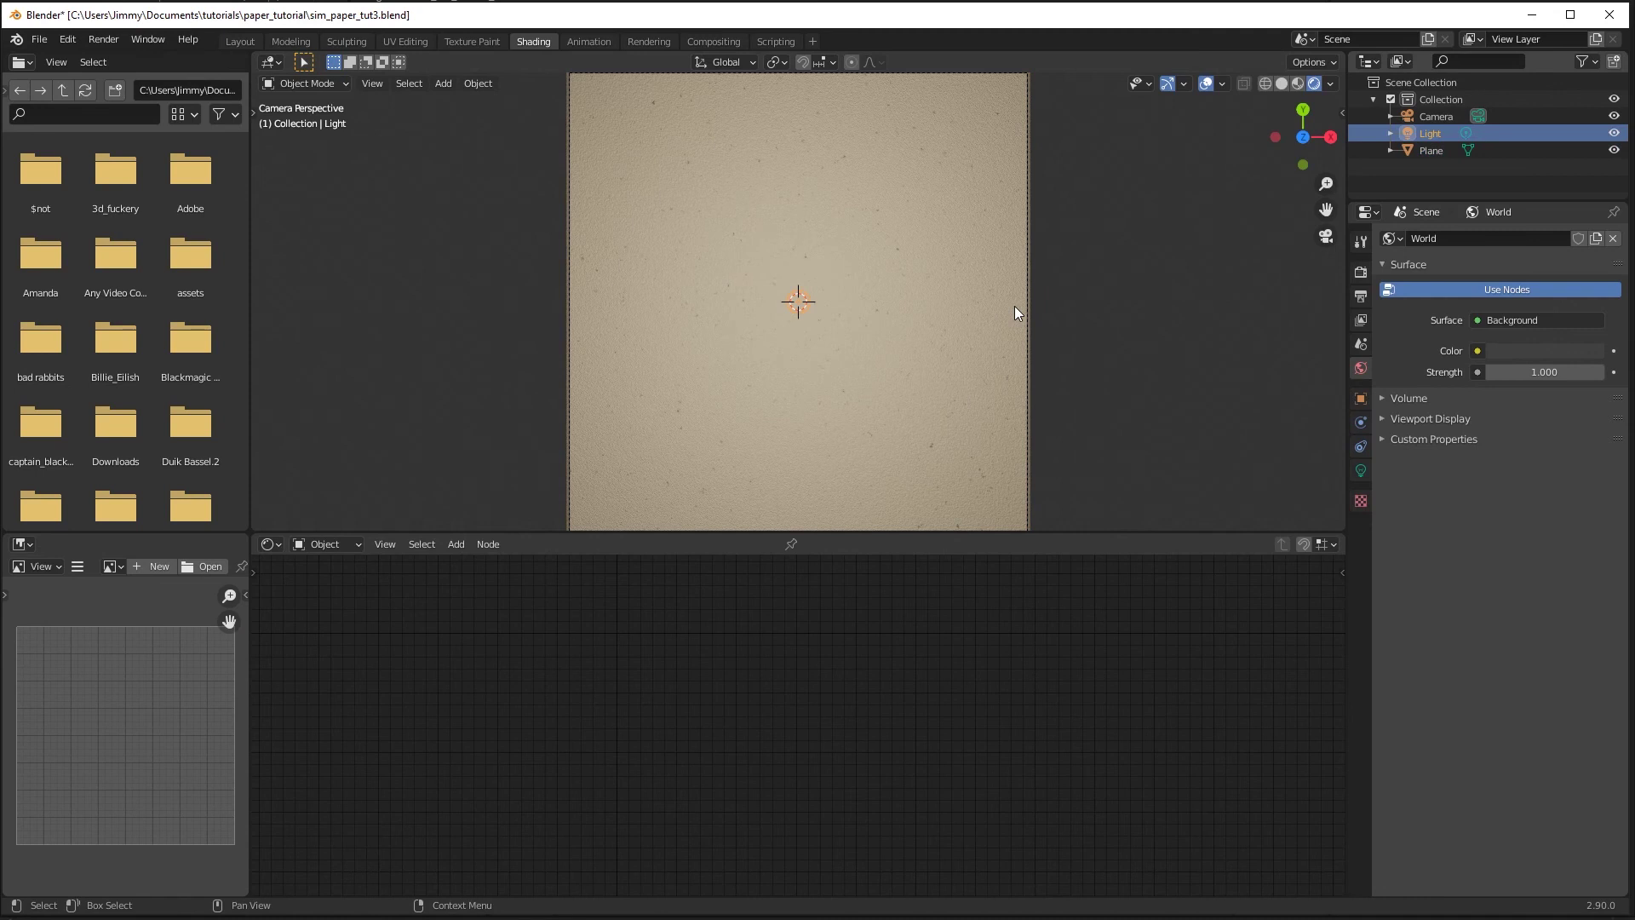
pyautogui.click(1361, 470)
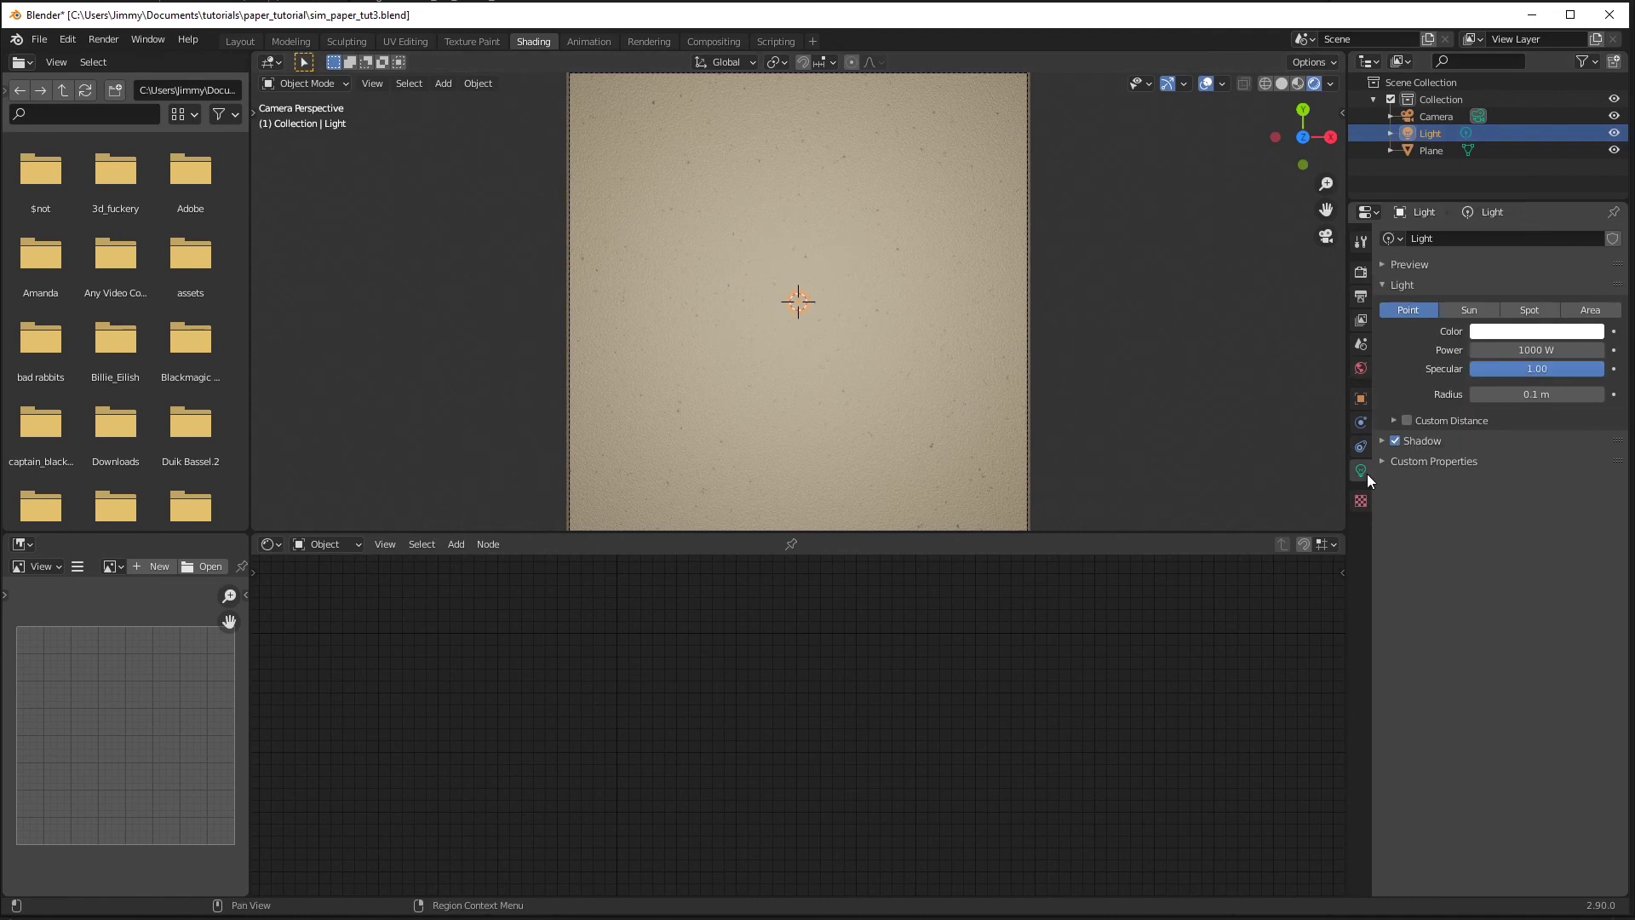
pyautogui.click(1510, 350)
pyautogui.click(1497, 350)
pyautogui.moveTo(1497, 350); pyautogui.dragTo(1394, 345)
pyautogui.write('2000')
pyautogui.press('Return')
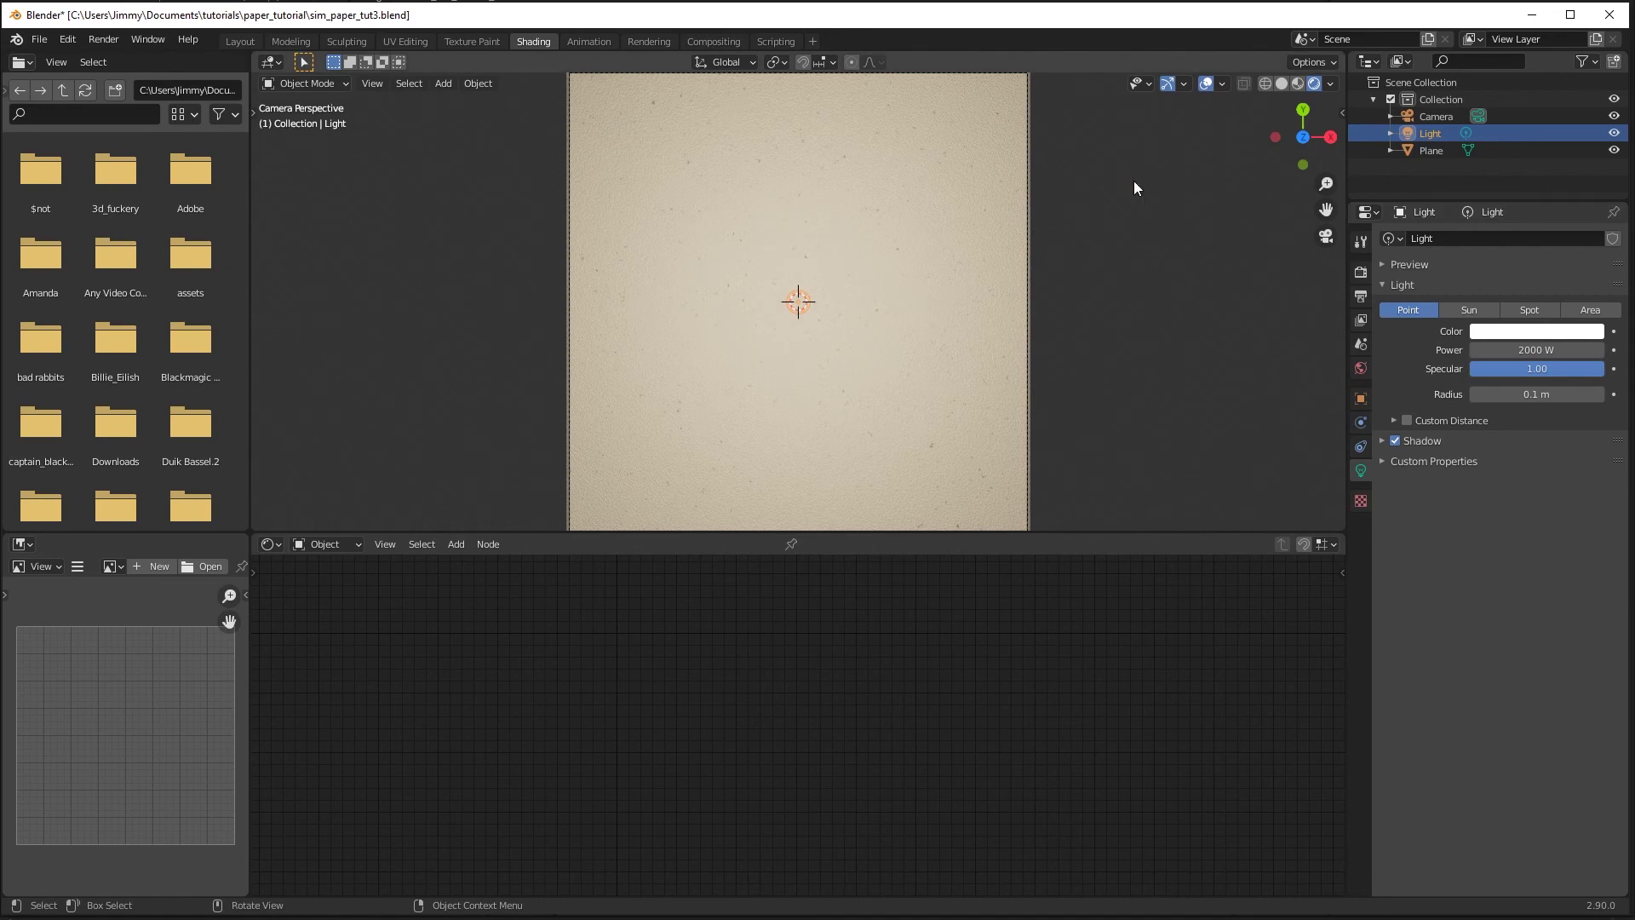
# Step: Lower the light to a Z location of 5.4039 m above the plane and save the file
pyautogui.click(1341, 127)
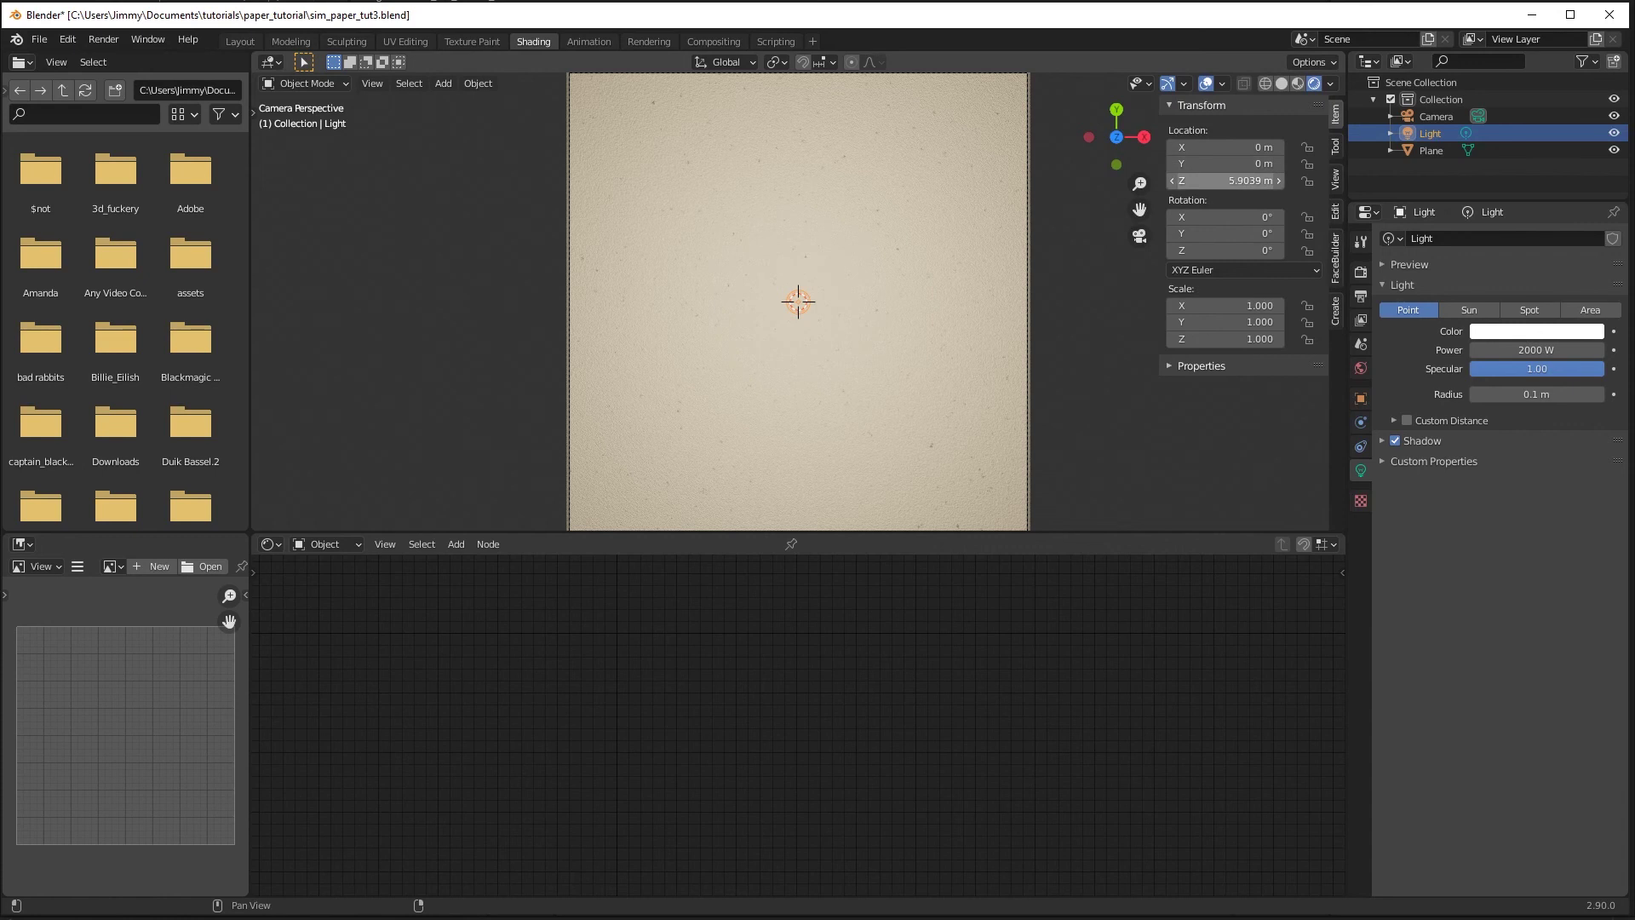
pyautogui.moveTo(1233, 178); pyautogui.dragTo(1236, 178)
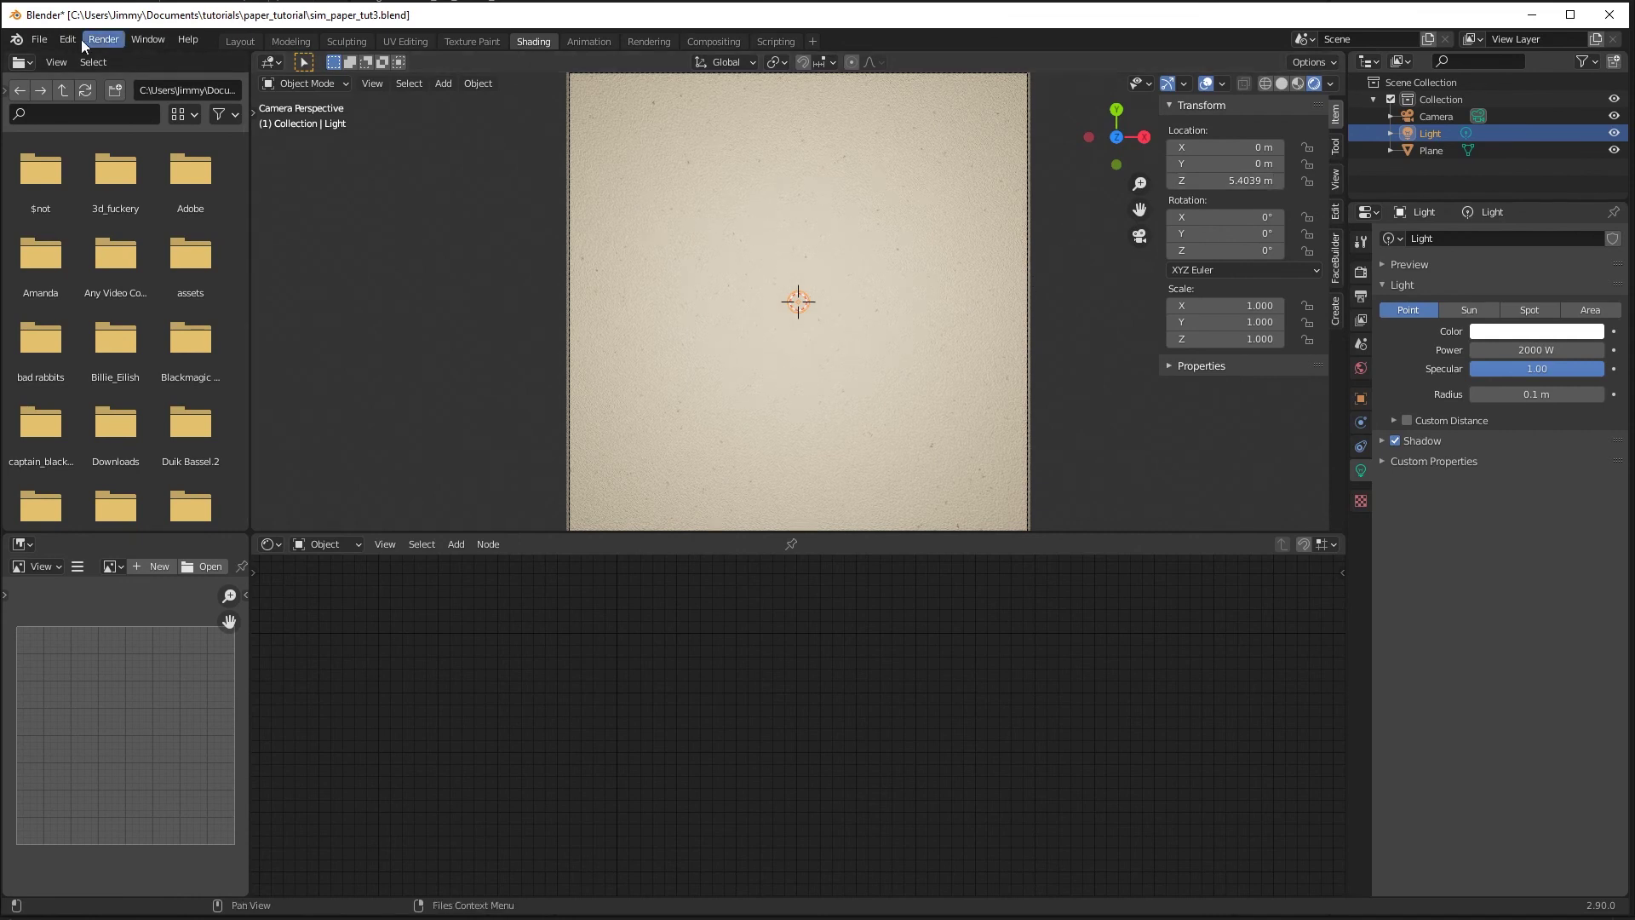
pyautogui.click(40, 39)
pyautogui.click(74, 152)
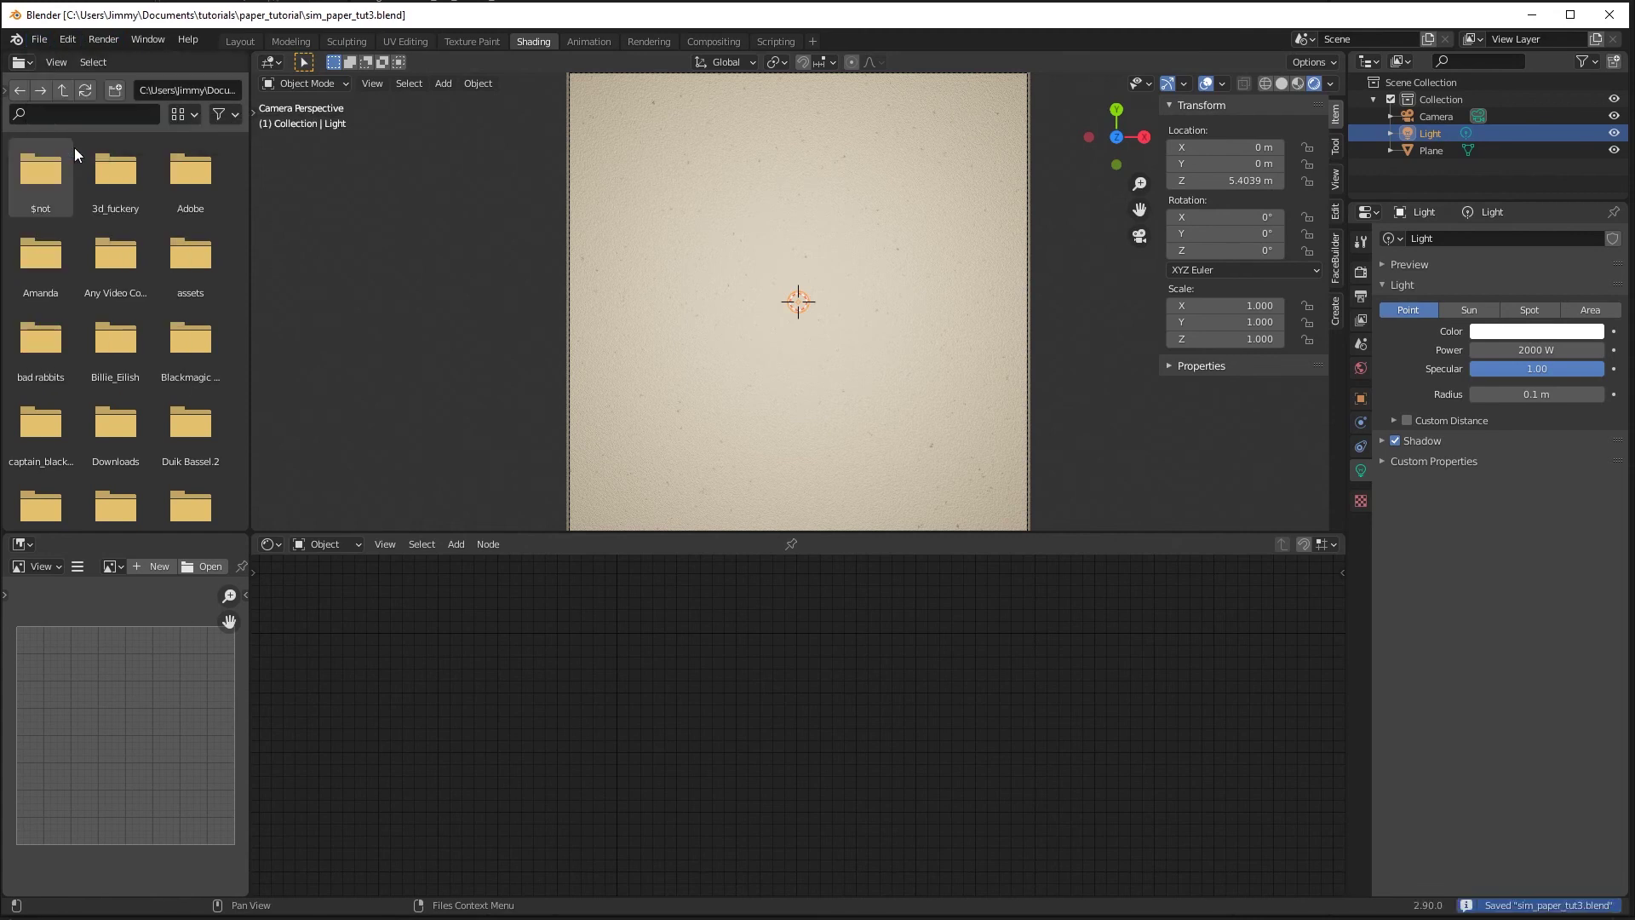
# Step: Switch the render engine to Cycles and render the paper texture as a still image
pyautogui.click(1360, 271)
pyautogui.click(1498, 237)
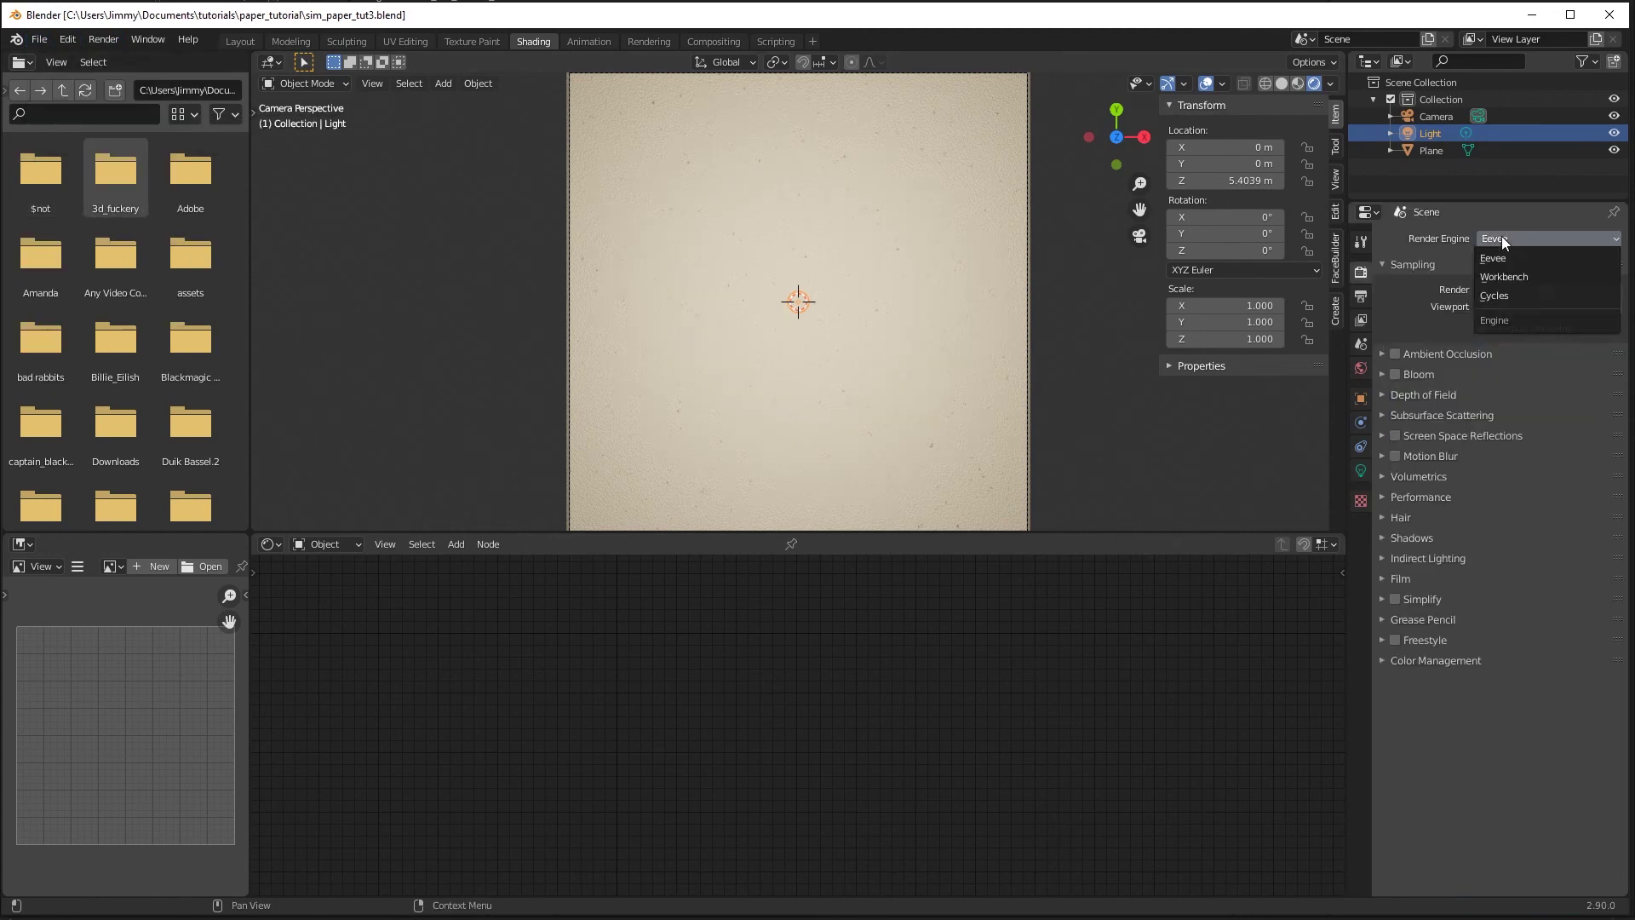
pyautogui.click(1502, 296)
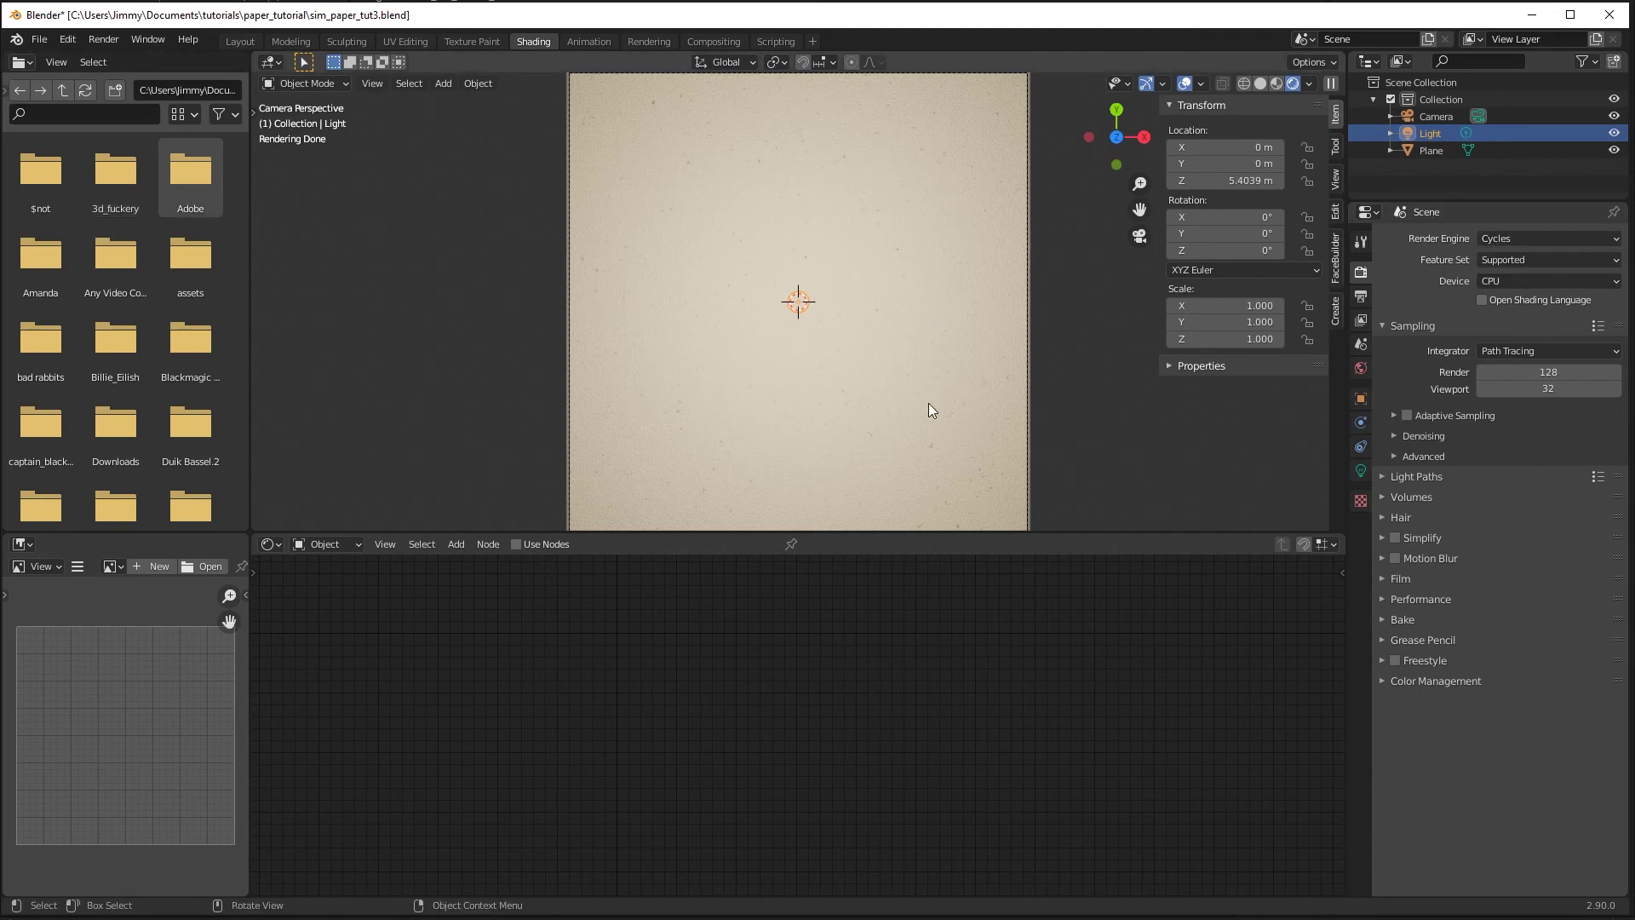
pyautogui.click(105, 41)
pyautogui.click(125, 60)
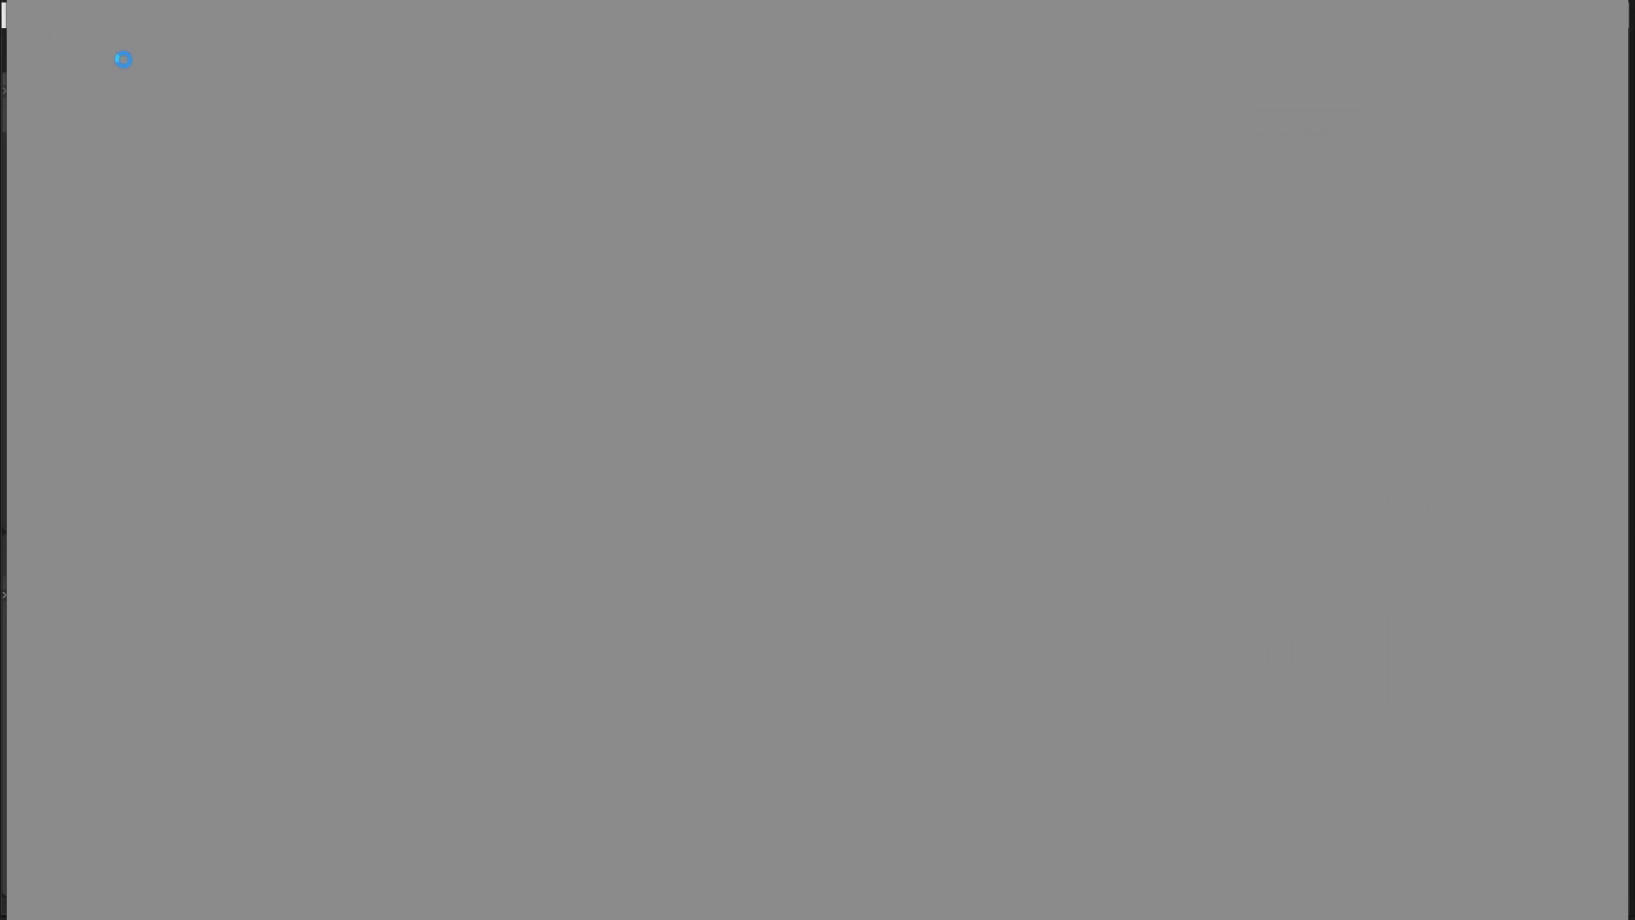